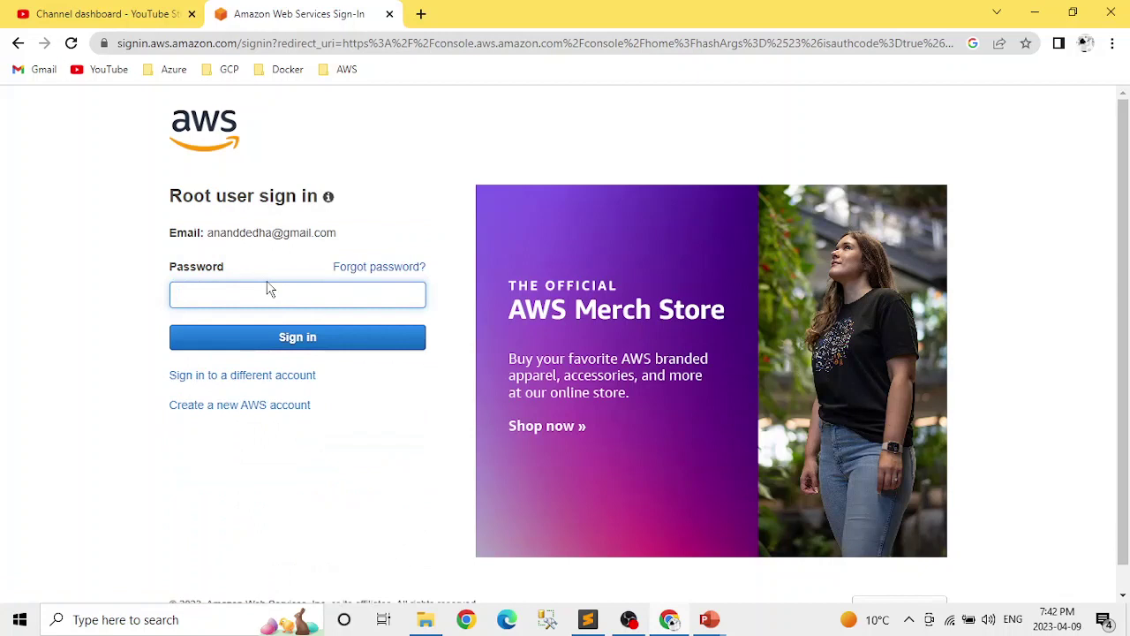
Sign in as the root user with the account password and the MFA code.
{"action": "left_click", "coordinate": [269, 288]}
{"action": "type", "text": "••••••••"}
{"action": "left_click", "coordinate": [323, 346]}
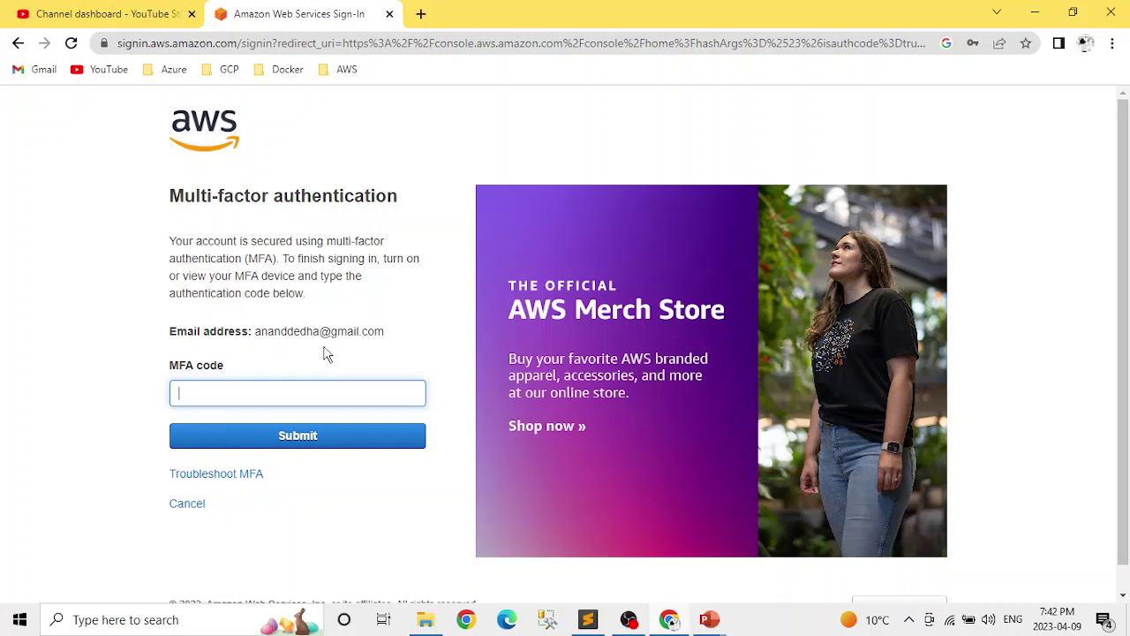
{"action": "left_click", "coordinate": [339, 438]}
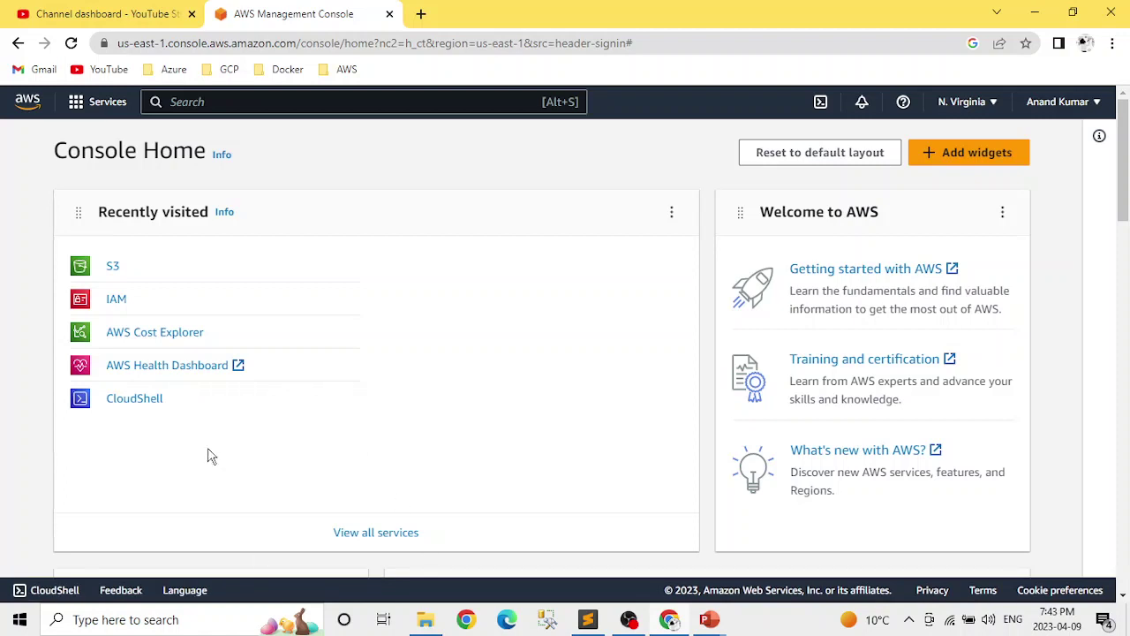
In S3, start a new bucket named datatechdemo20.
{"action": "left_click", "coordinate": [112, 265]}
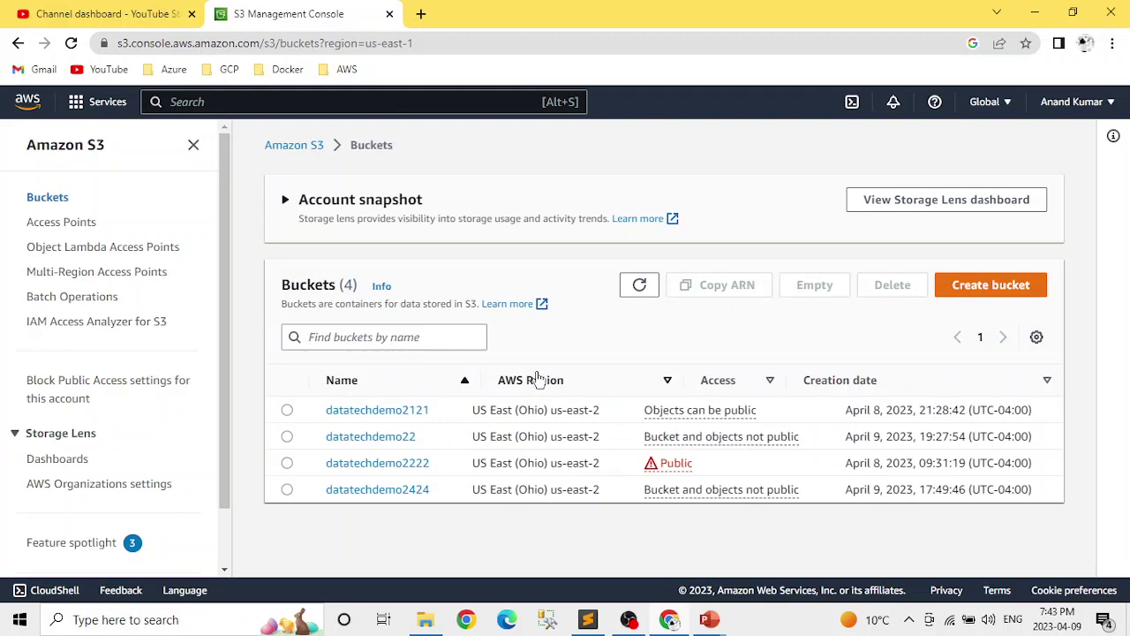
{"action": "left_click", "coordinate": [971, 292]}
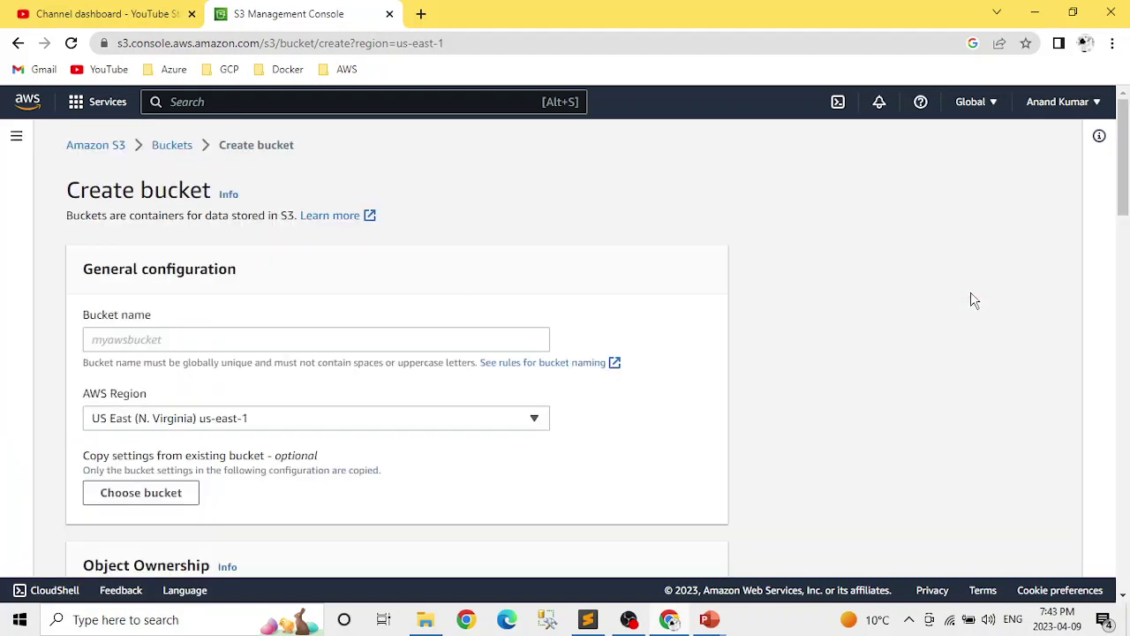
{"action": "left_click", "coordinate": [283, 336]}
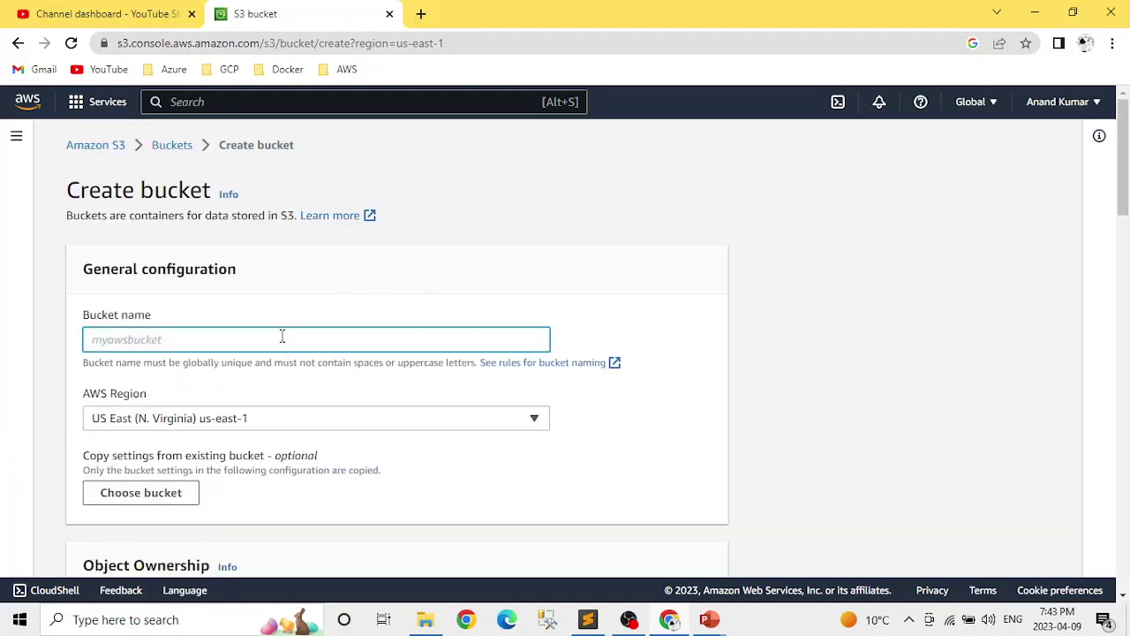
{"action": "type", "text": "datatechdemo20"}
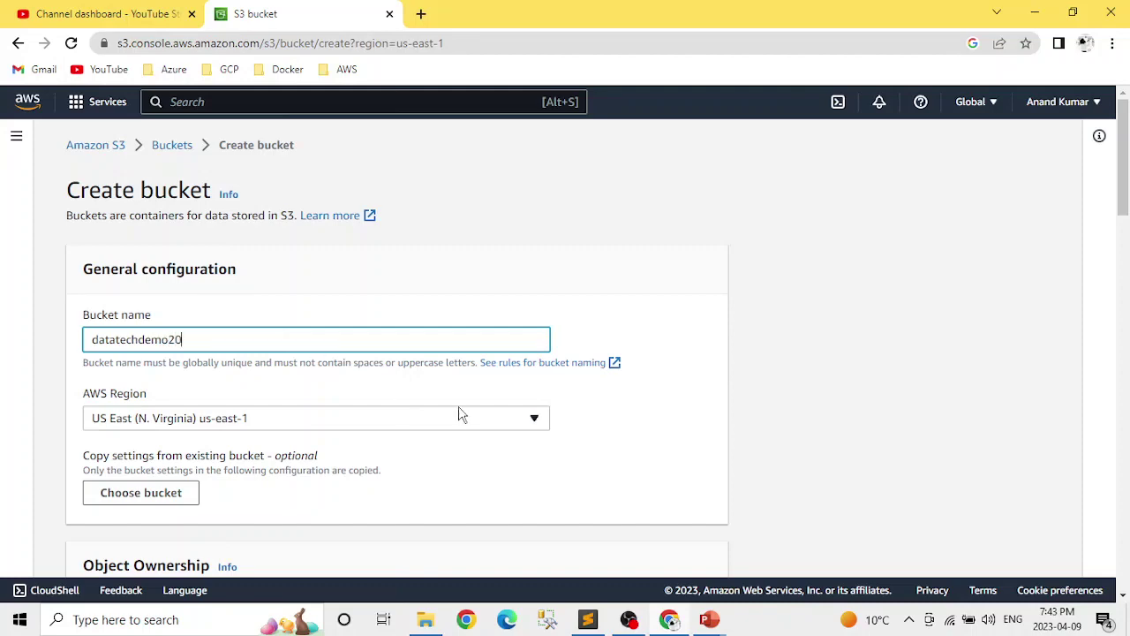
Keep the default settings with versioning disabled and create the bucket in US East (N. Virginia).
{"action": "scroll", "coordinate": [462, 414], "scroll_direction": "down", "scroll_amount": 4}
{"action": "scroll", "coordinate": [466, 417], "scroll_direction": "down", "scroll_amount": 2}
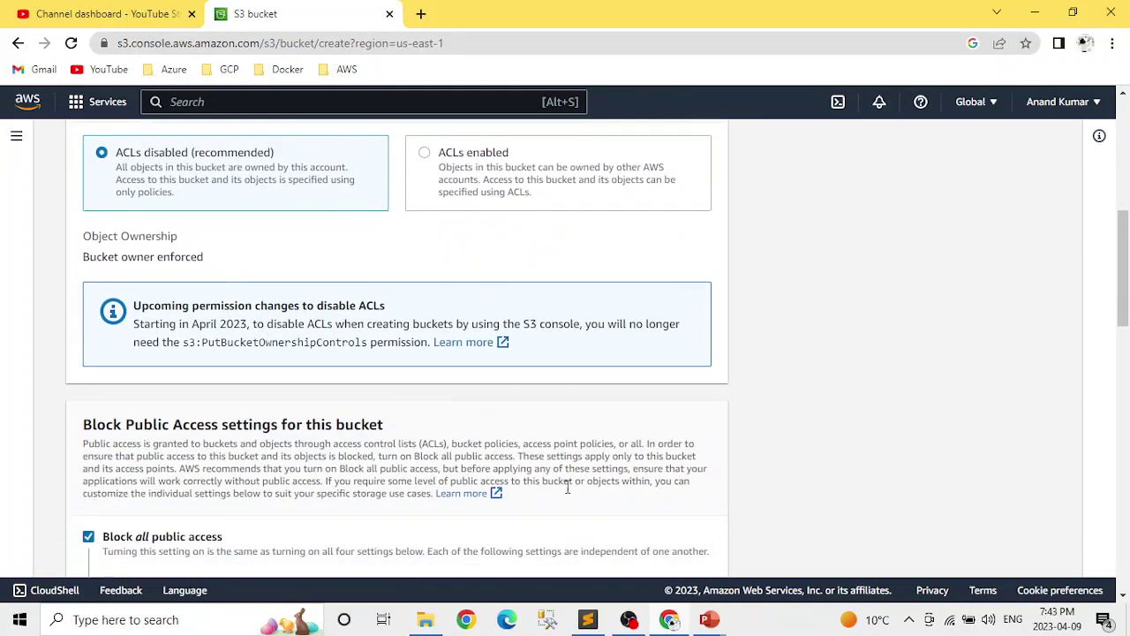
{"action": "scroll", "coordinate": [574, 472], "scroll_direction": "down", "scroll_amount": 2}
{"action": "scroll", "coordinate": [578, 474], "scroll_direction": "down", "scroll_amount": 5}
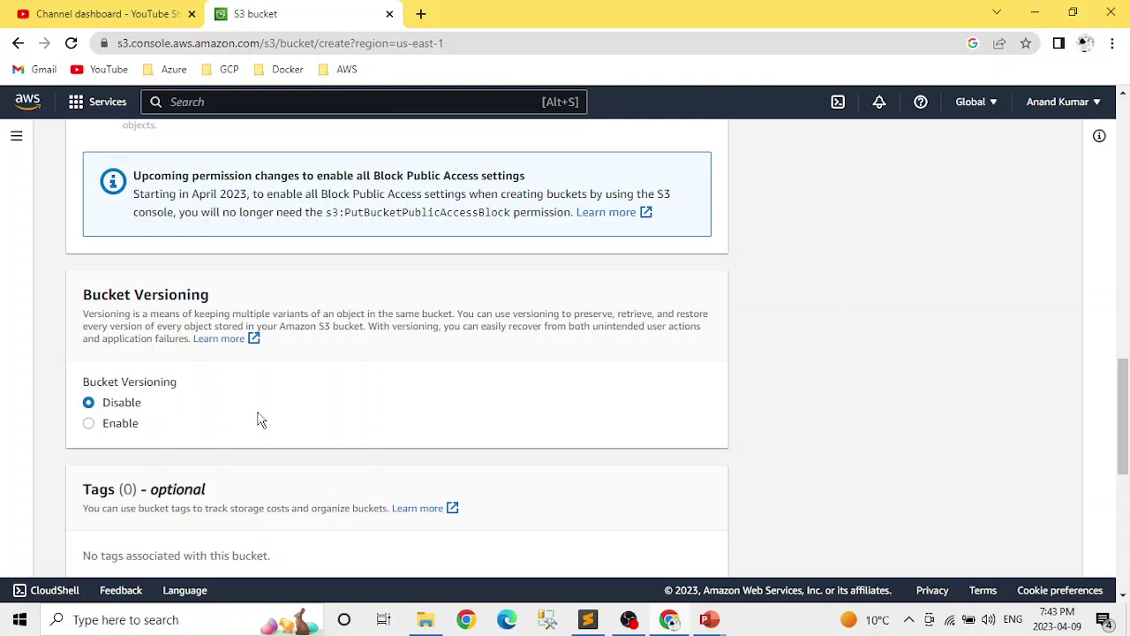
{"action": "scroll", "coordinate": [261, 420], "scroll_direction": "down", "scroll_amount": 4}
{"action": "scroll", "coordinate": [257, 418], "scroll_direction": "up", "scroll_amount": 1}
{"action": "scroll", "coordinate": [255, 336], "scroll_direction": "up", "scroll_amount": 2}
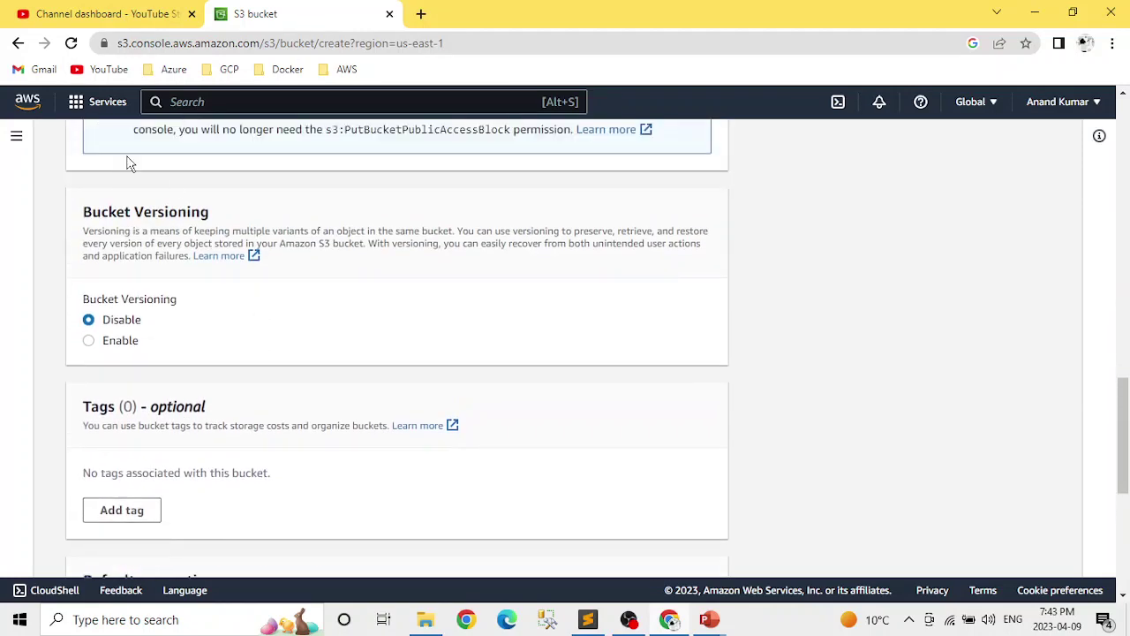
{"action": "scroll", "coordinate": [669, 336], "scroll_direction": "down", "scroll_amount": 4}
{"action": "scroll", "coordinate": [668, 336], "scroll_direction": "up", "scroll_amount": 4}
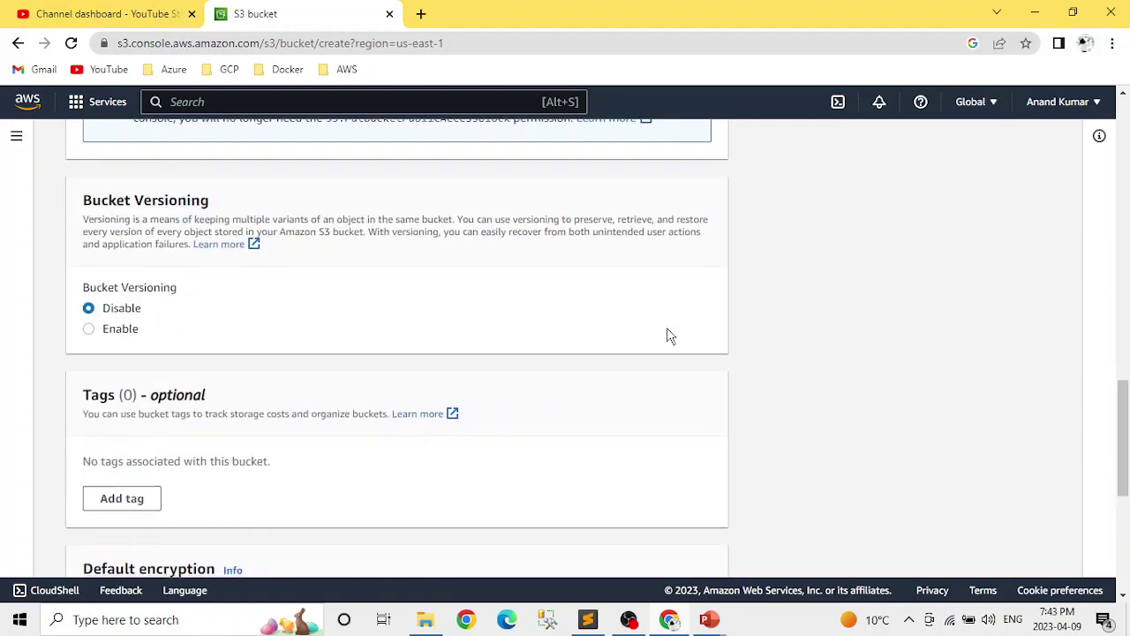
{"action": "scroll", "coordinate": [669, 335], "scroll_direction": "down", "scroll_amount": 5}
{"action": "scroll", "coordinate": [668, 335], "scroll_direction": "up", "scroll_amount": 6}
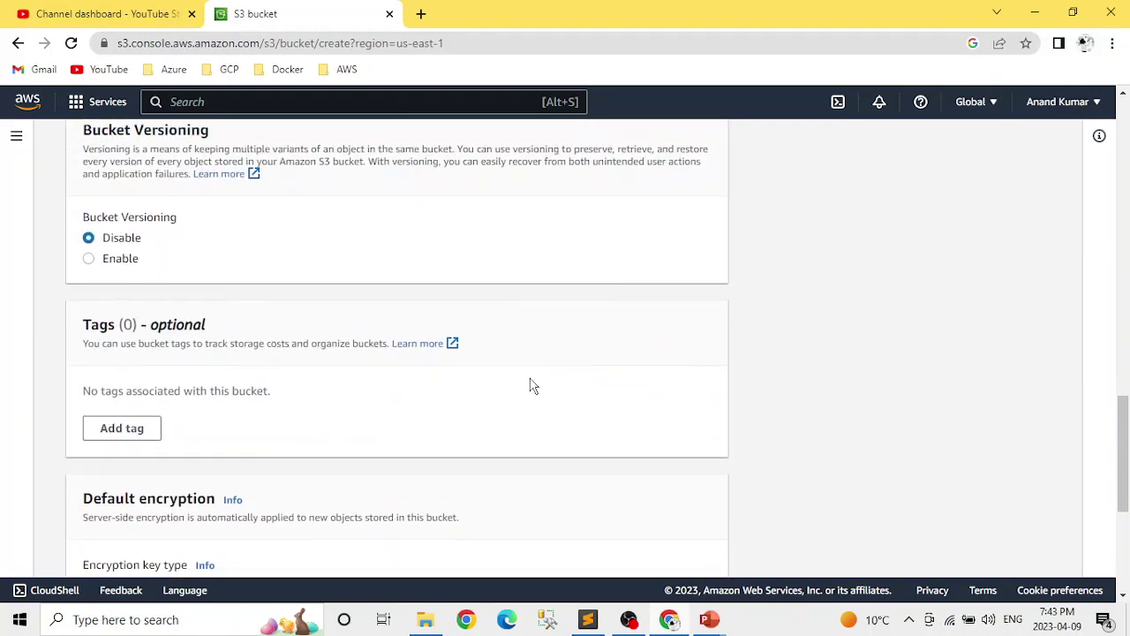
{"action": "scroll", "coordinate": [531, 385], "scroll_direction": "down", "scroll_amount": 6}
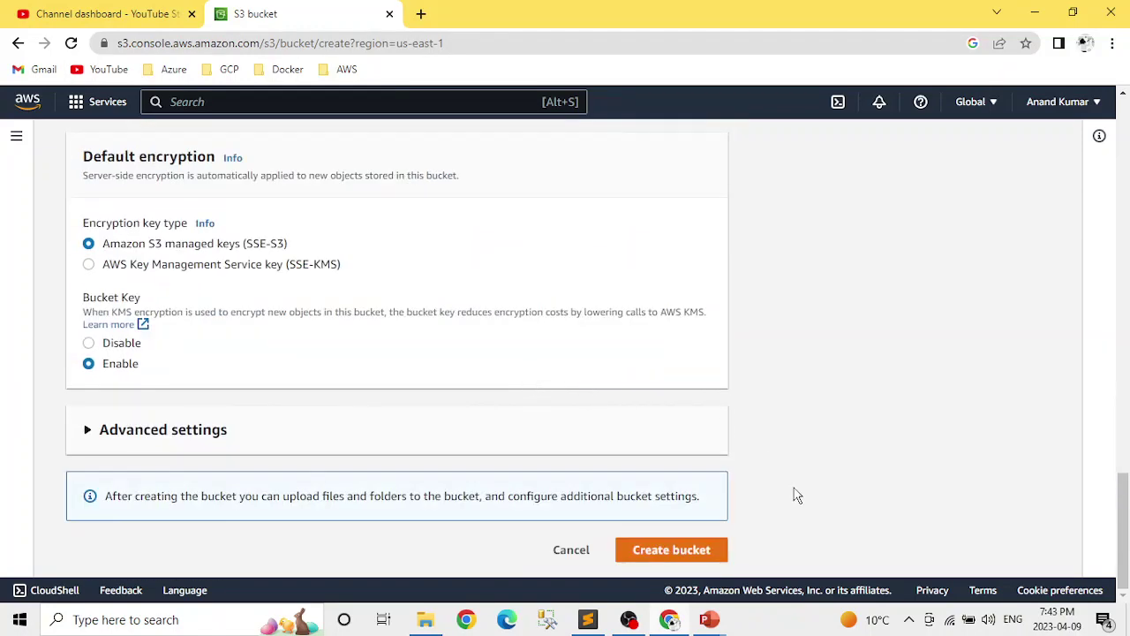
{"action": "left_click", "coordinate": [710, 552]}
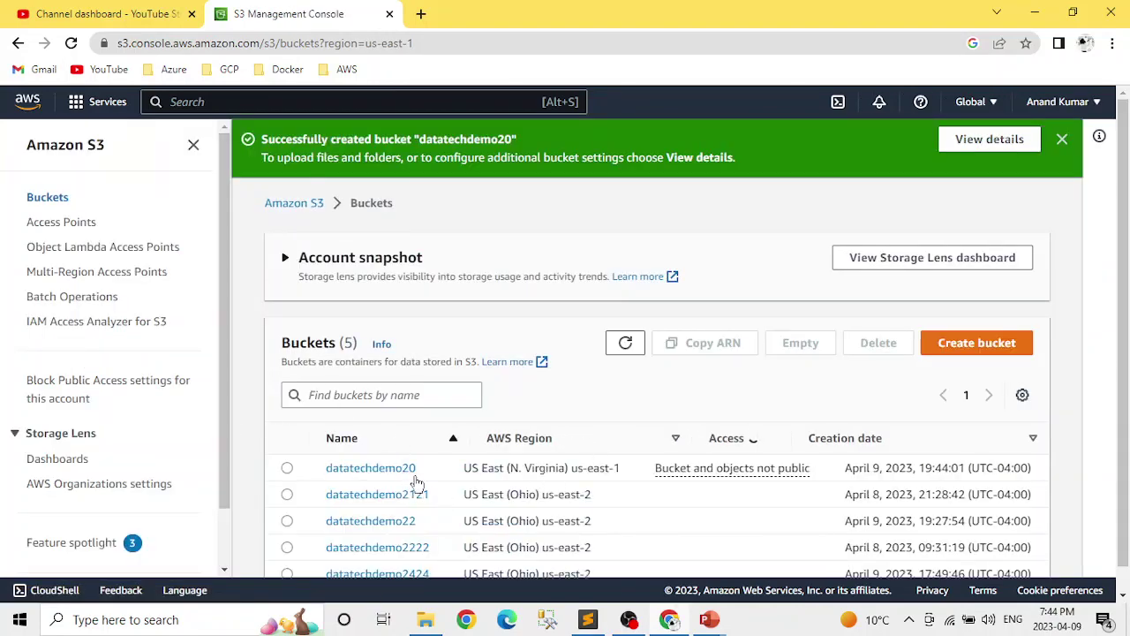
Open datatechdemo20 and add Desktop\HelloWorld.txt to a new upload.
{"action": "left_click", "coordinate": [407, 469]}
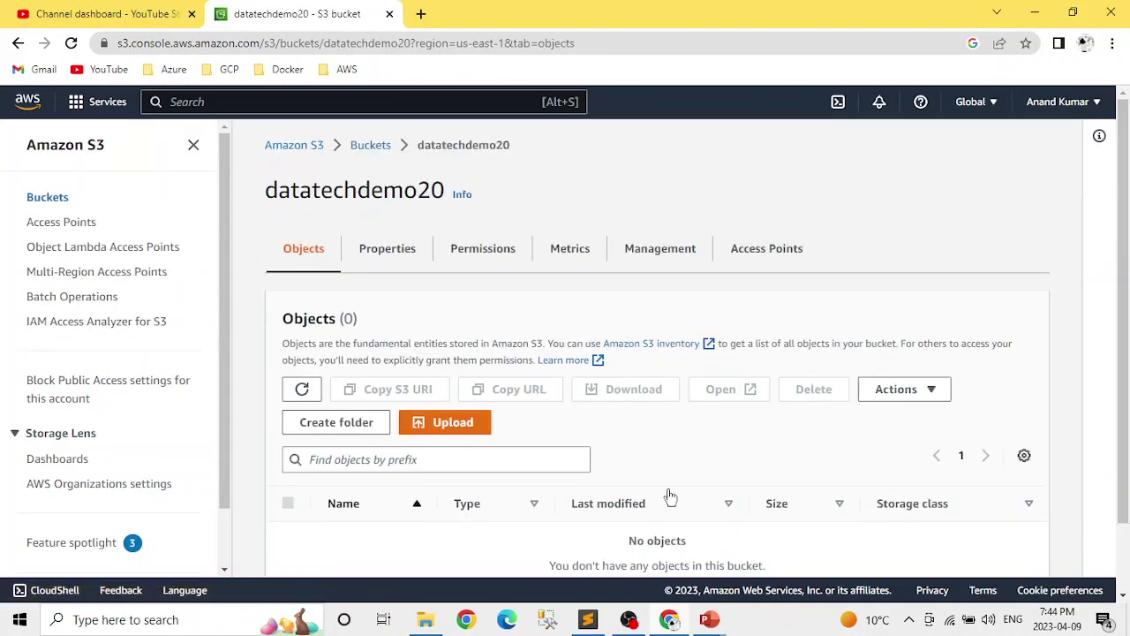
{"action": "left_click", "coordinate": [451, 426]}
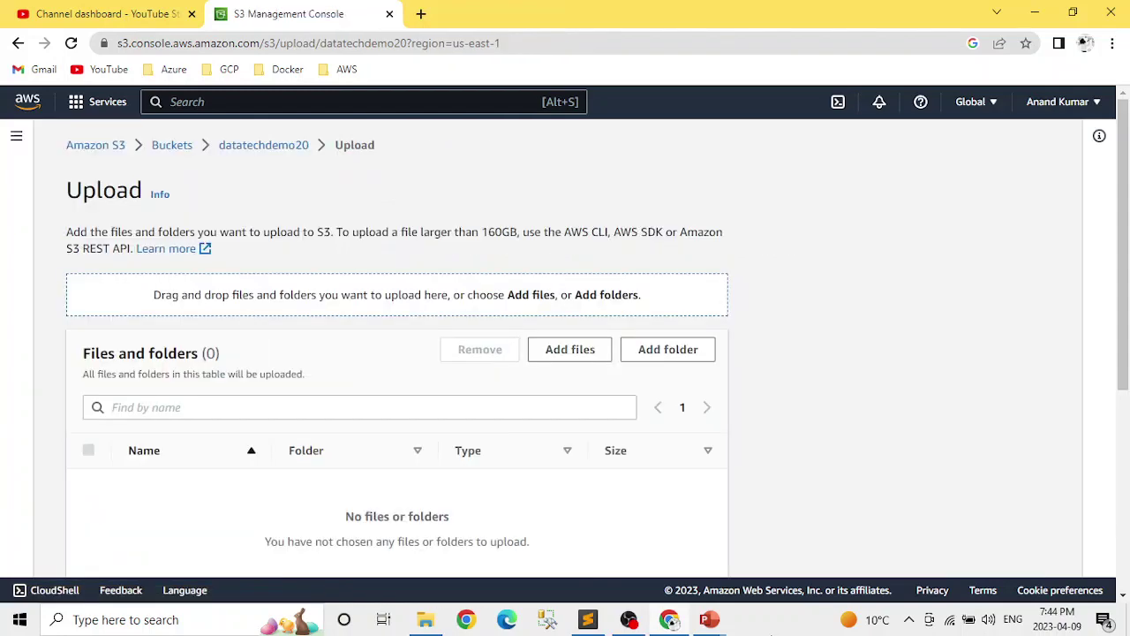
{"action": "left_click", "coordinate": [589, 355]}
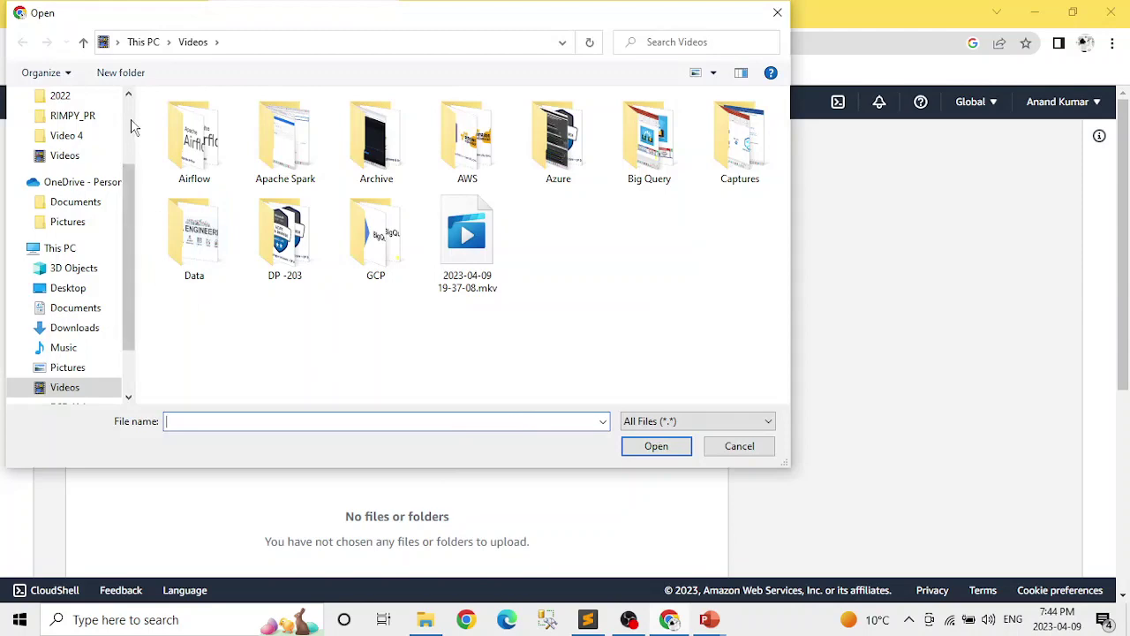
{"action": "scroll", "coordinate": [132, 121], "scroll_direction": "up", "scroll_amount": 3}
{"action": "left_click", "coordinate": [76, 133]}
{"action": "left_click", "coordinate": [202, 294]}
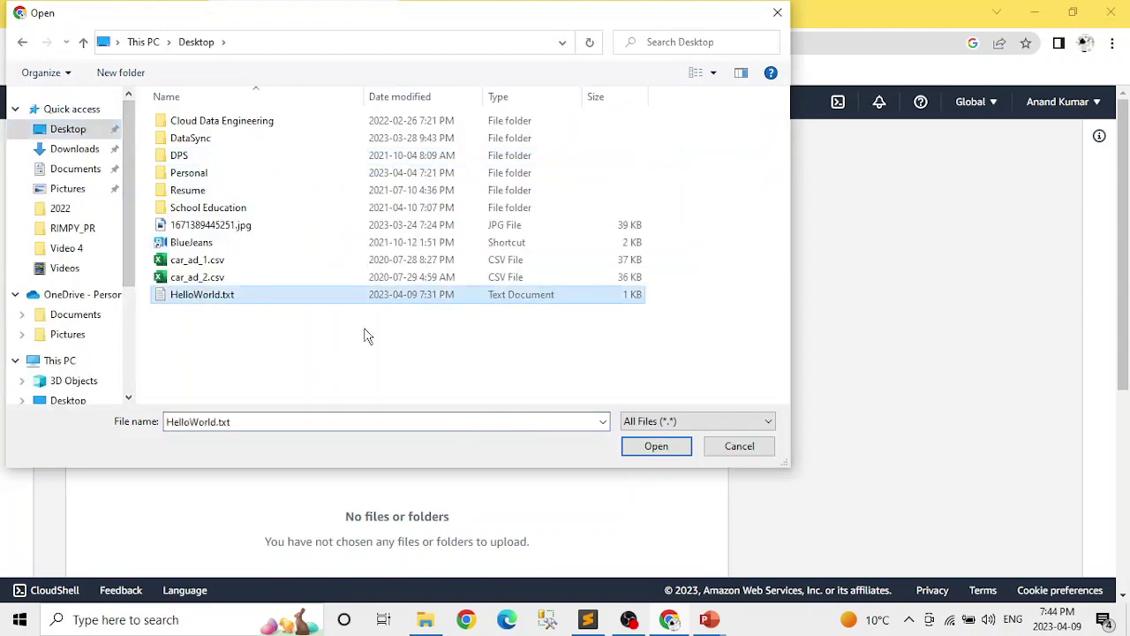
{"action": "left_click", "coordinate": [677, 452]}
Upload HelloWorld.txt and go back to the bucket's objects.
{"action": "scroll", "coordinate": [841, 446], "scroll_direction": "down", "scroll_amount": 3}
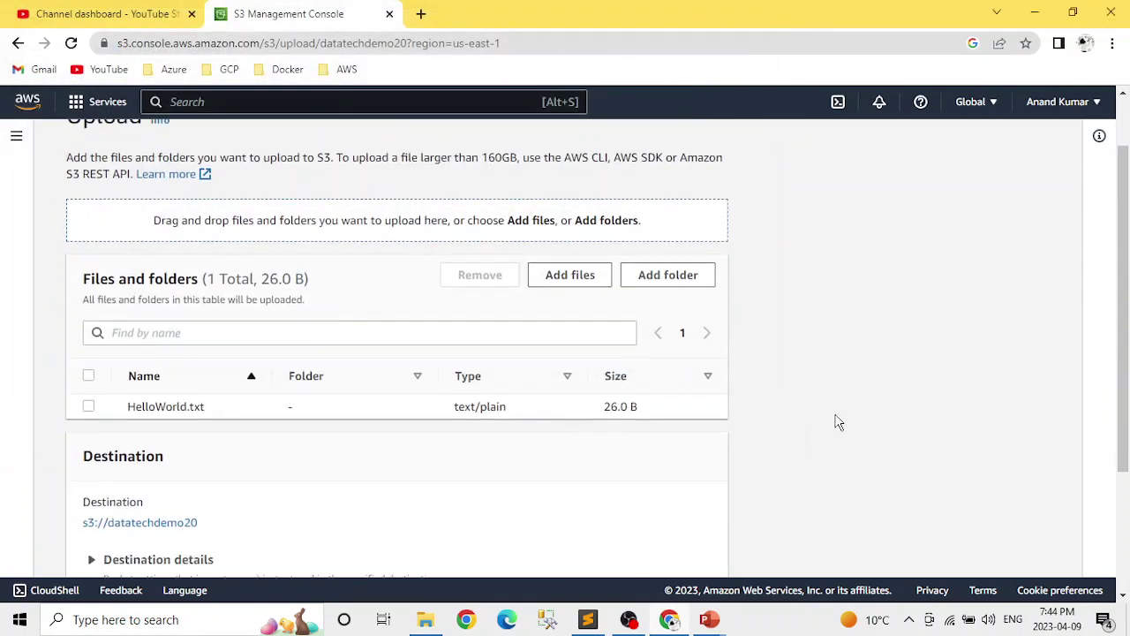
{"action": "left_click", "coordinate": [703, 559]}
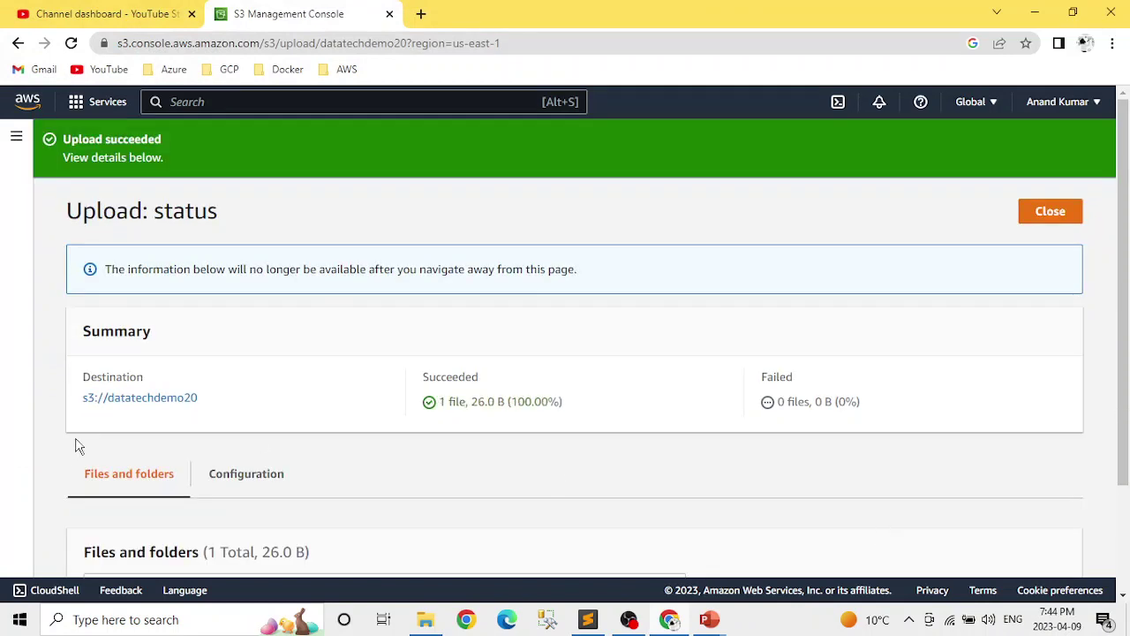
{"action": "left_click", "coordinate": [99, 400]}
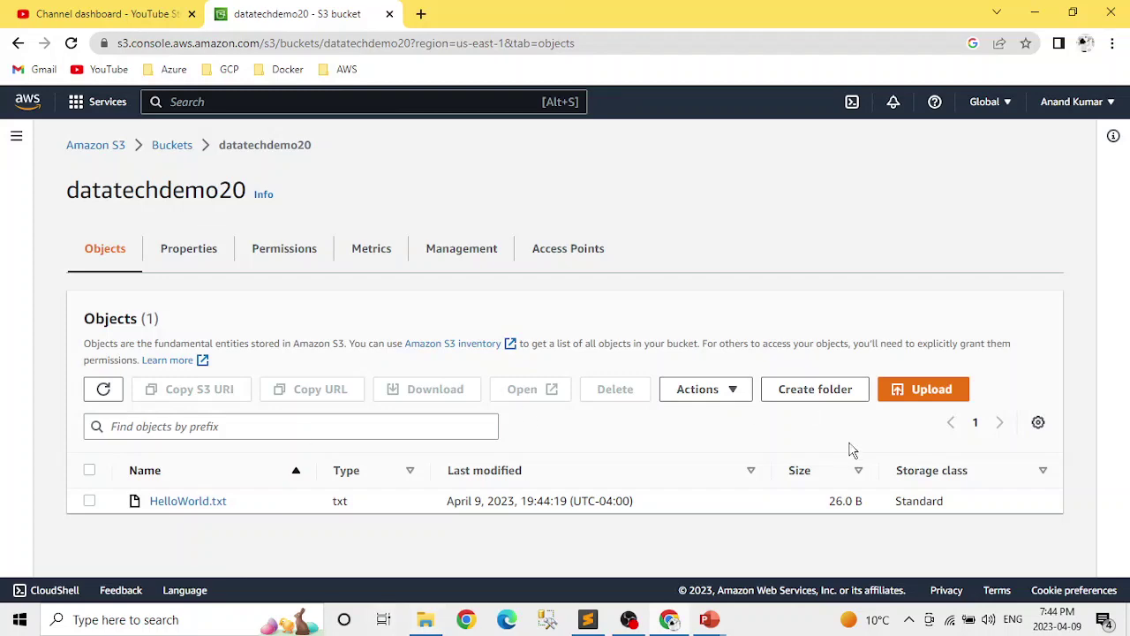
Upload another copy of HelloWorld.txt to datatechdemo20 and return to the Objects tab.
{"action": "left_click", "coordinate": [916, 393]}
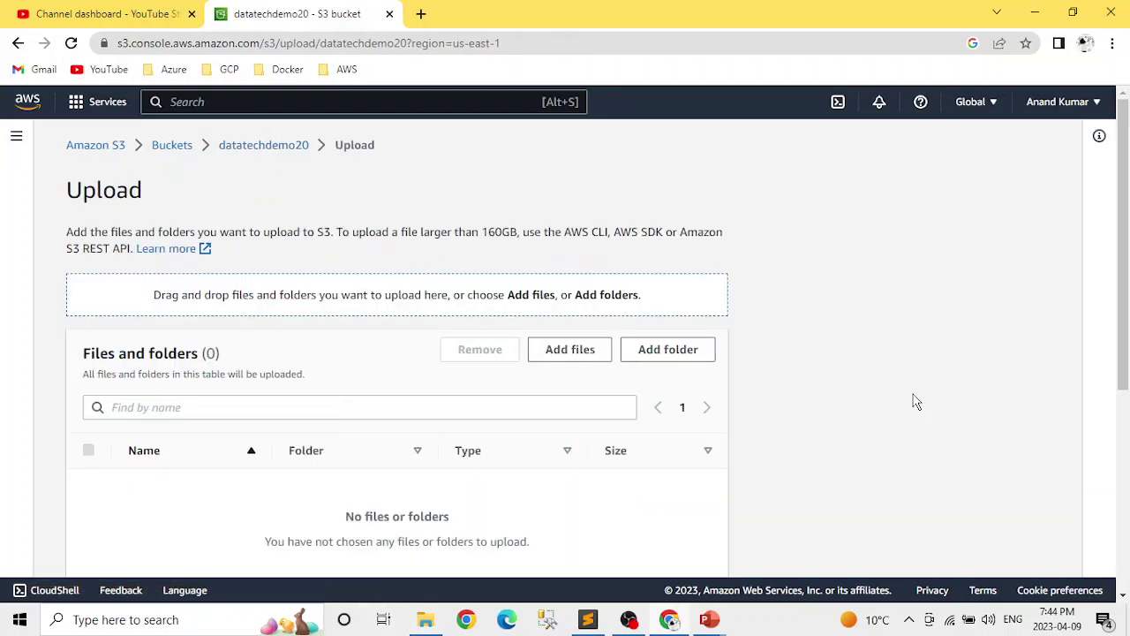
{"action": "left_click", "coordinate": [600, 359]}
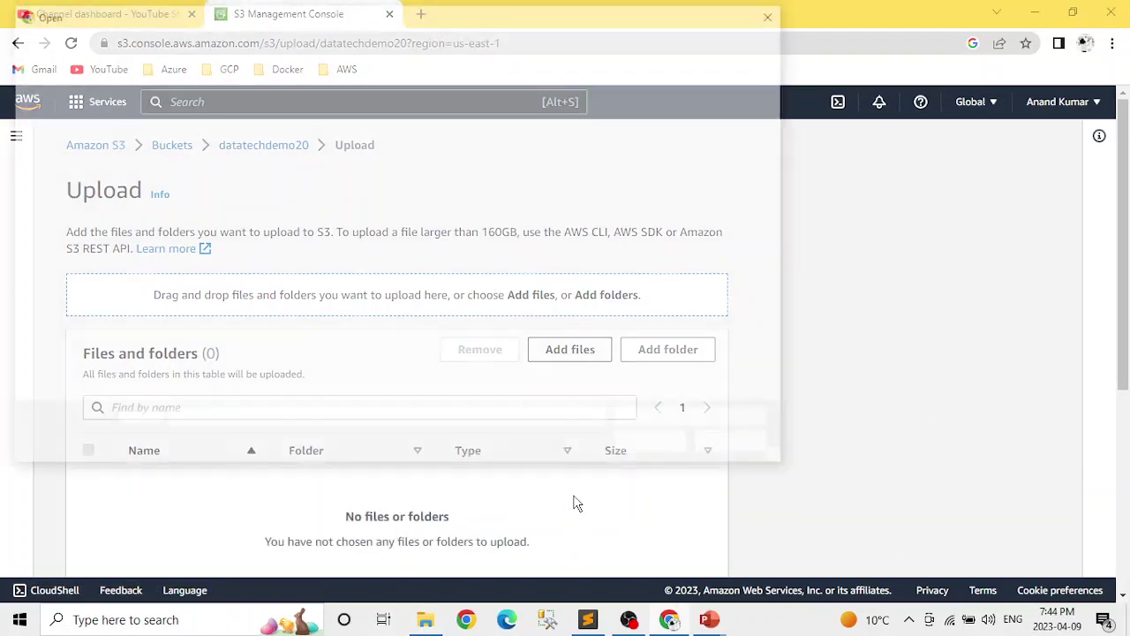
{"action": "left_click", "coordinate": [248, 295]}
{"action": "left_click", "coordinate": [656, 446]}
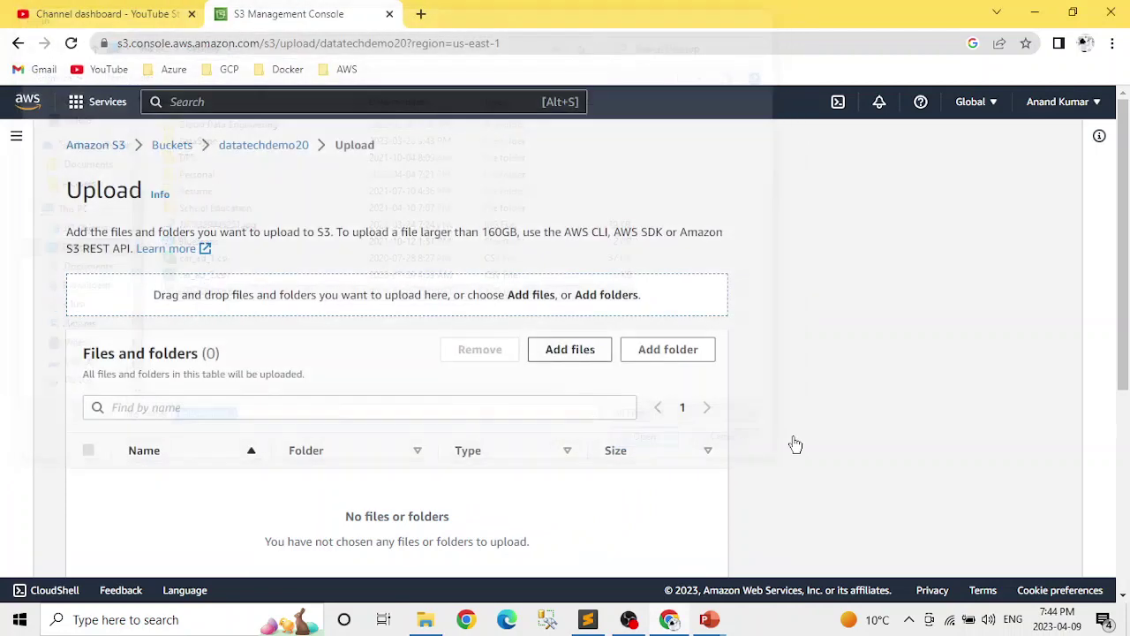
{"action": "scroll", "coordinate": [794, 397], "scroll_direction": "down", "scroll_amount": 5}
{"action": "left_click", "coordinate": [690, 549]}
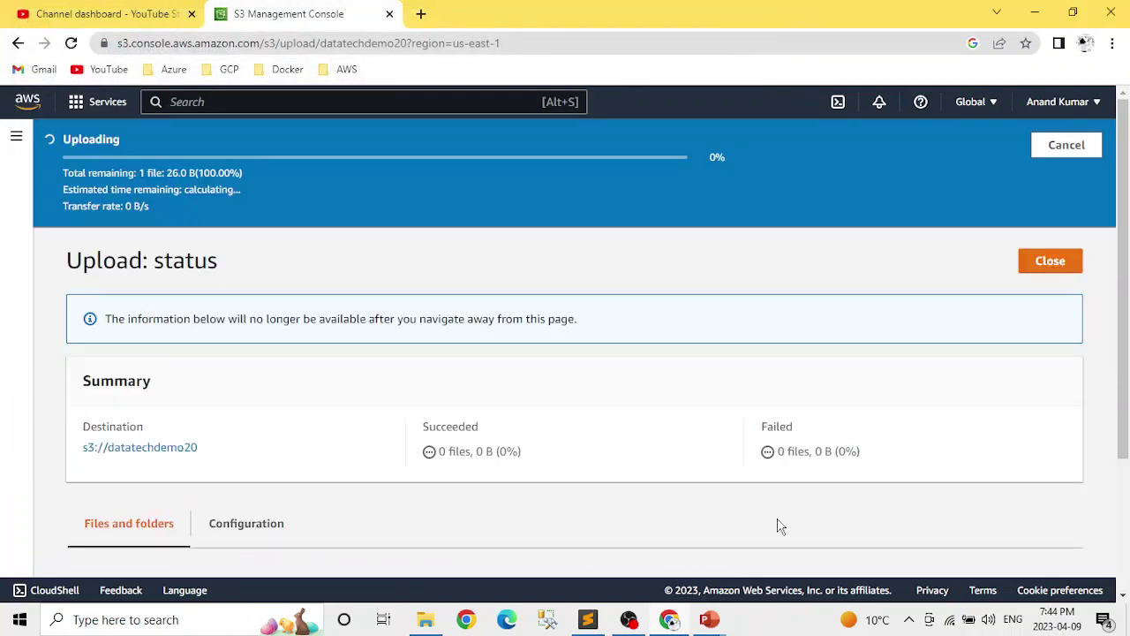
{"action": "scroll", "coordinate": [655, 459], "scroll_direction": "down", "scroll_amount": 2}
{"action": "scroll", "coordinate": [655, 468], "scroll_direction": "up", "scroll_amount": 1}
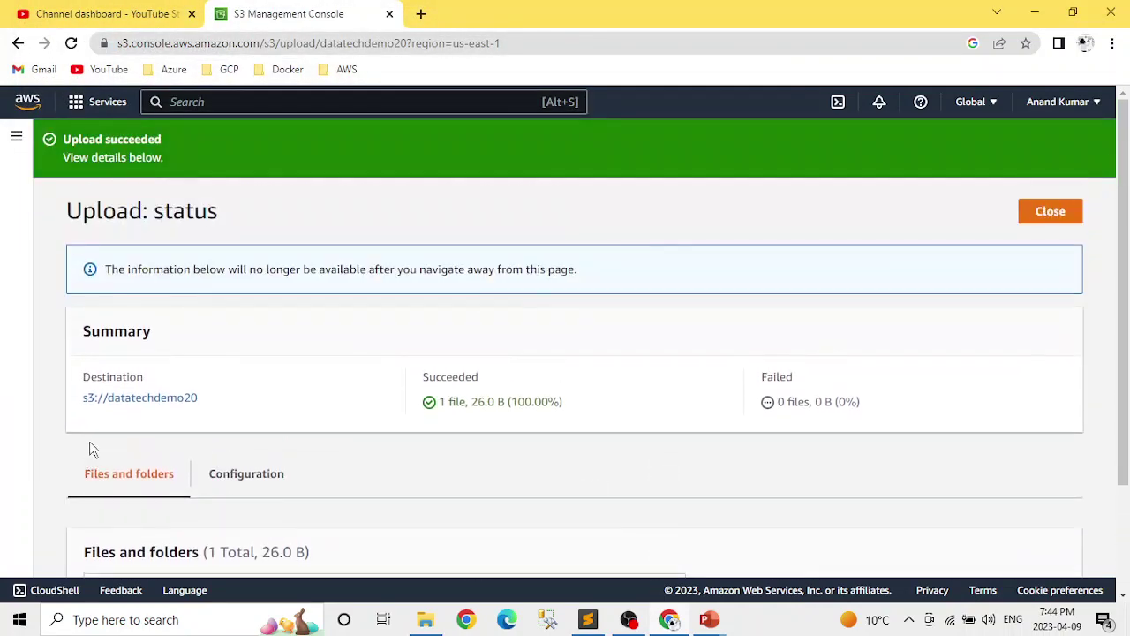
{"action": "left_click", "coordinate": [121, 396]}
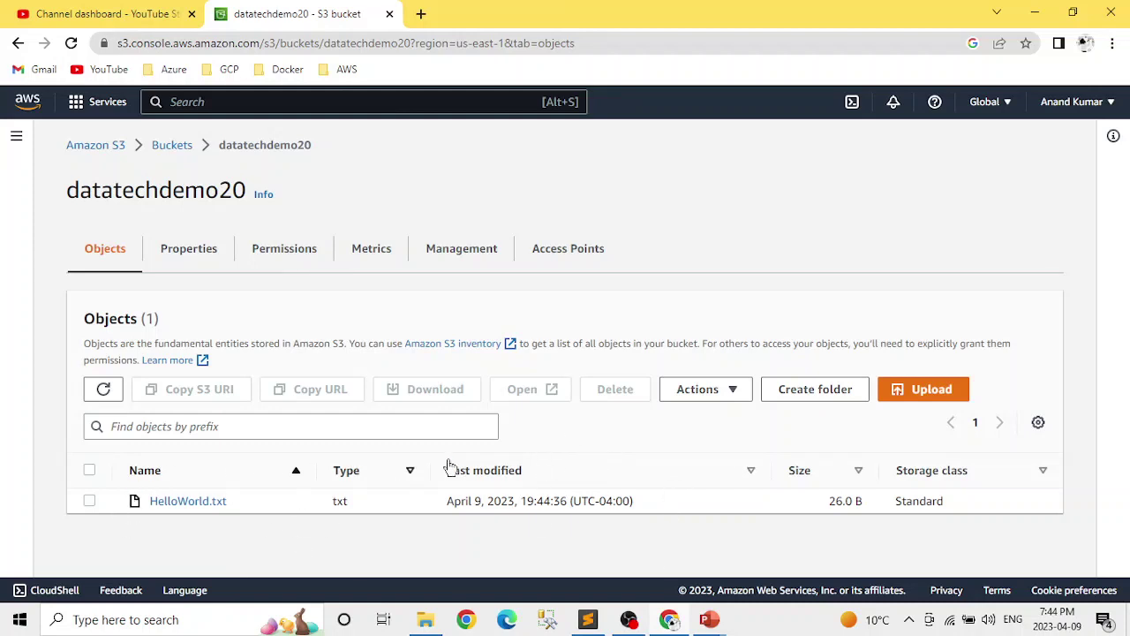
Enable Bucket Versioning on datatechdemo20 in its Properties, then return to the objects list.
{"action": "left_click", "coordinate": [204, 264]}
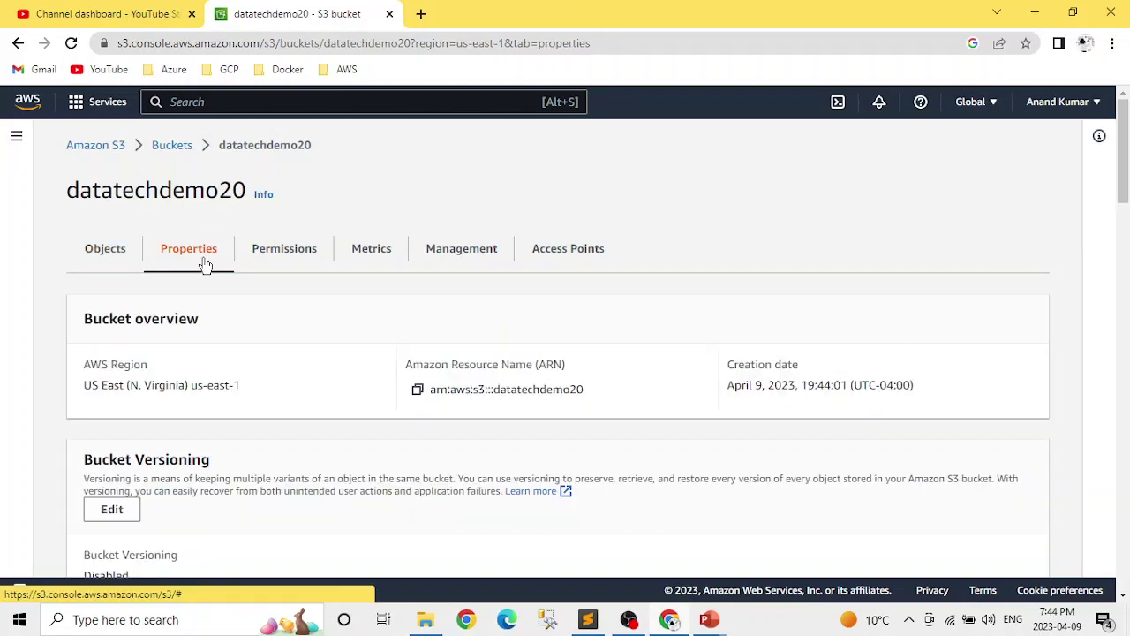
{"action": "scroll", "coordinate": [409, 345], "scroll_direction": "down", "scroll_amount": 2}
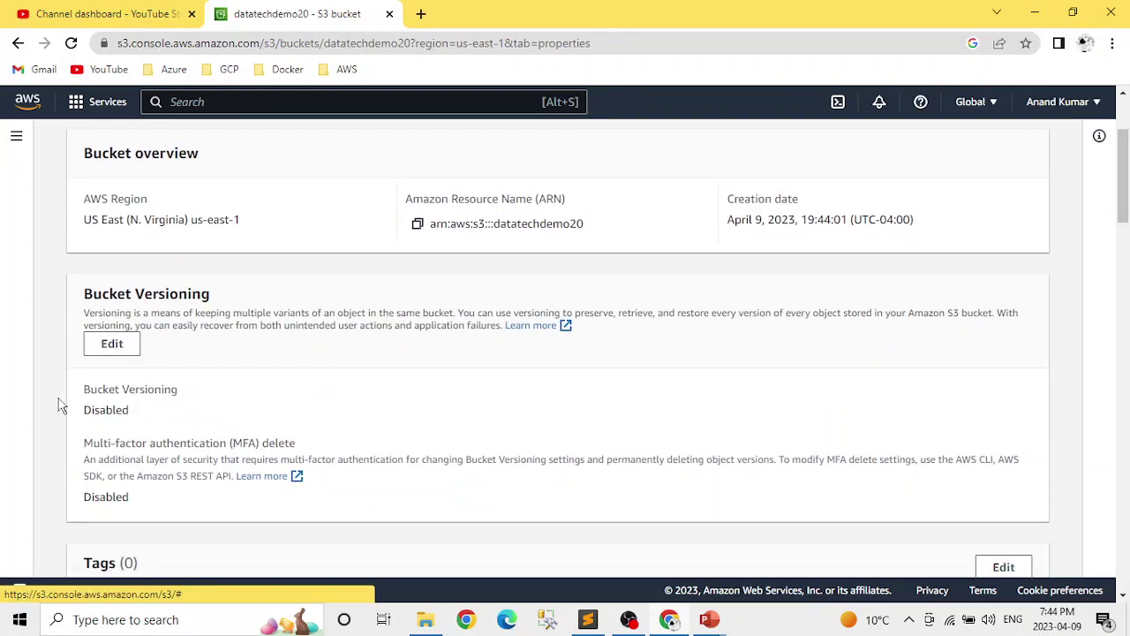
{"action": "left_click", "coordinate": [98, 346]}
{"action": "left_click", "coordinate": [132, 410]}
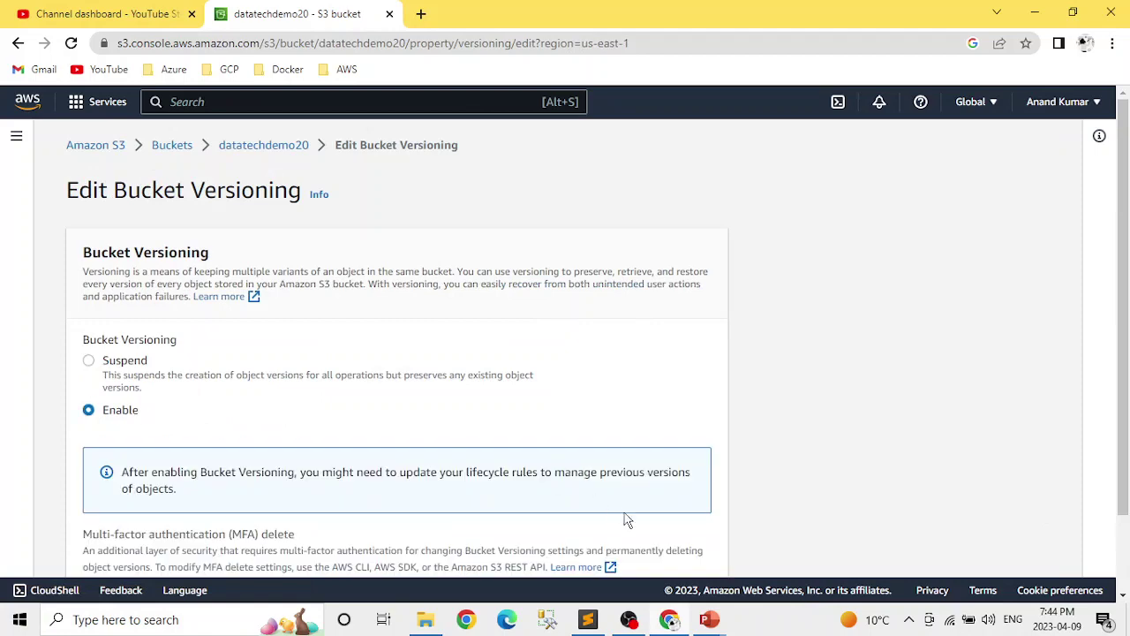
{"action": "scroll", "coordinate": [653, 491], "scroll_direction": "down", "scroll_amount": 1}
{"action": "left_click", "coordinate": [697, 550]}
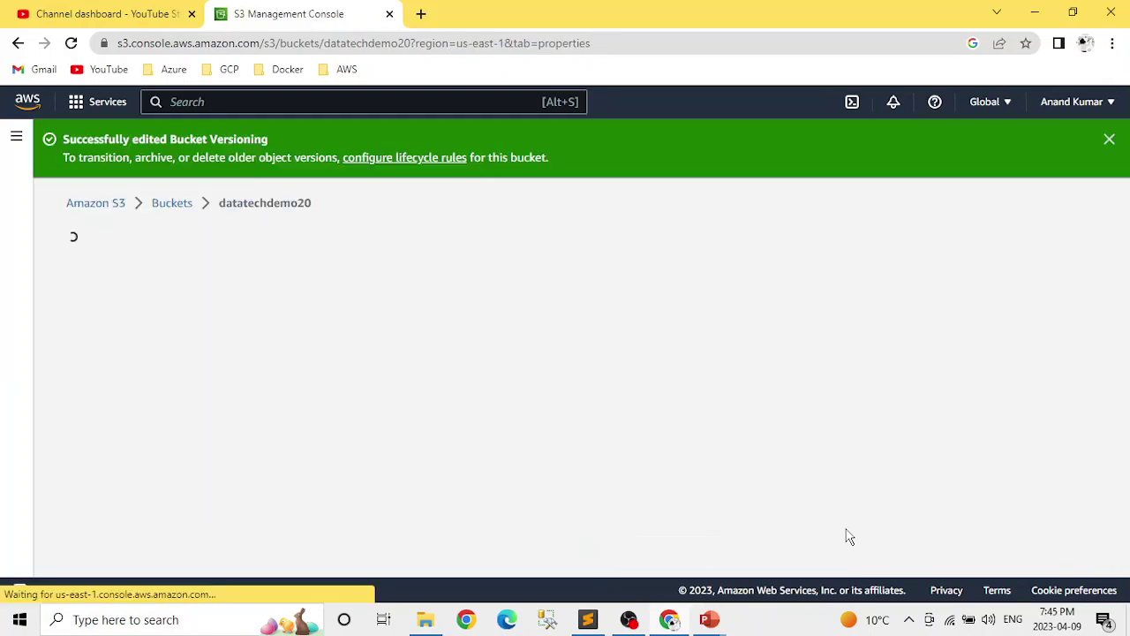
{"action": "left_click", "coordinate": [105, 306]}
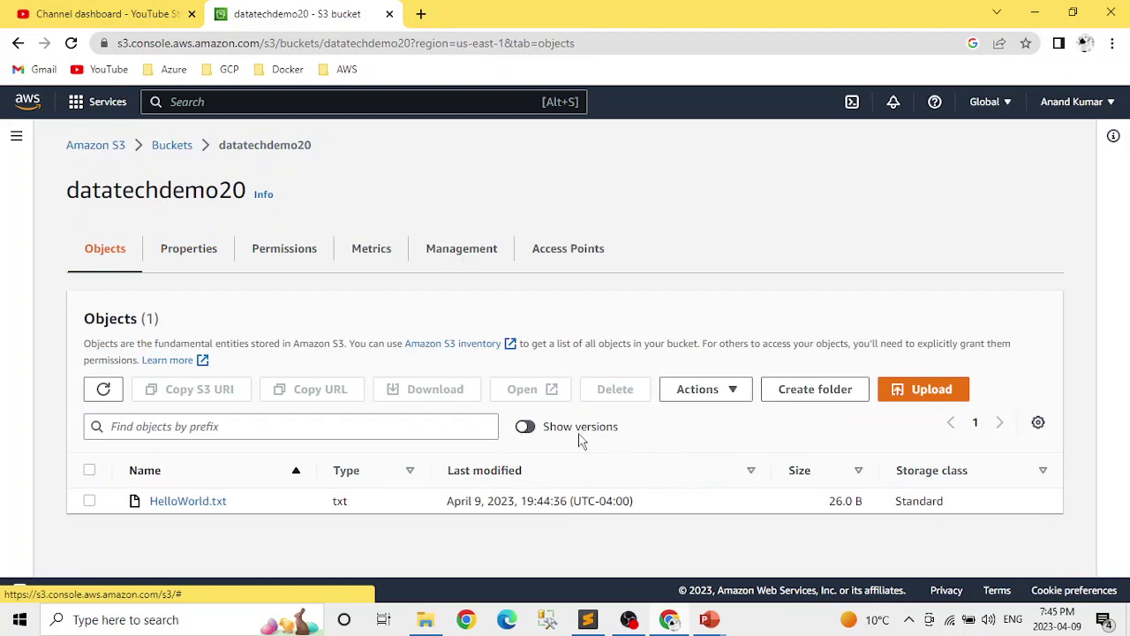
Toggle Show versions, upload HelloWorld.txt again as a new version, and return to datatechdemo20.
{"action": "left_click", "coordinate": [525, 427]}
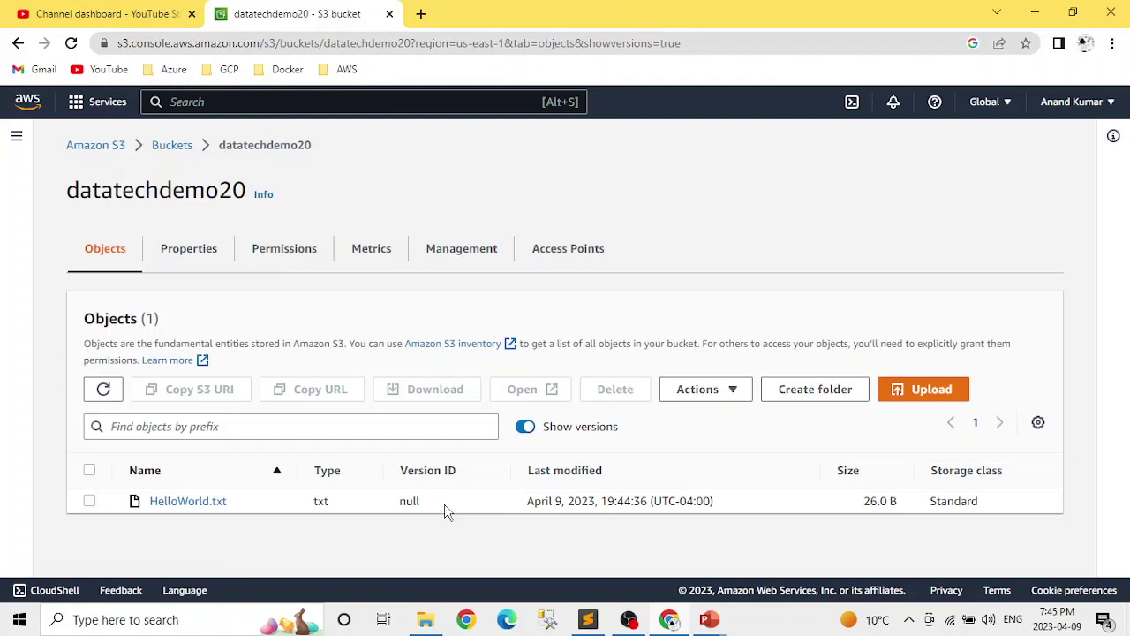
{"action": "left_click", "coordinate": [959, 396]}
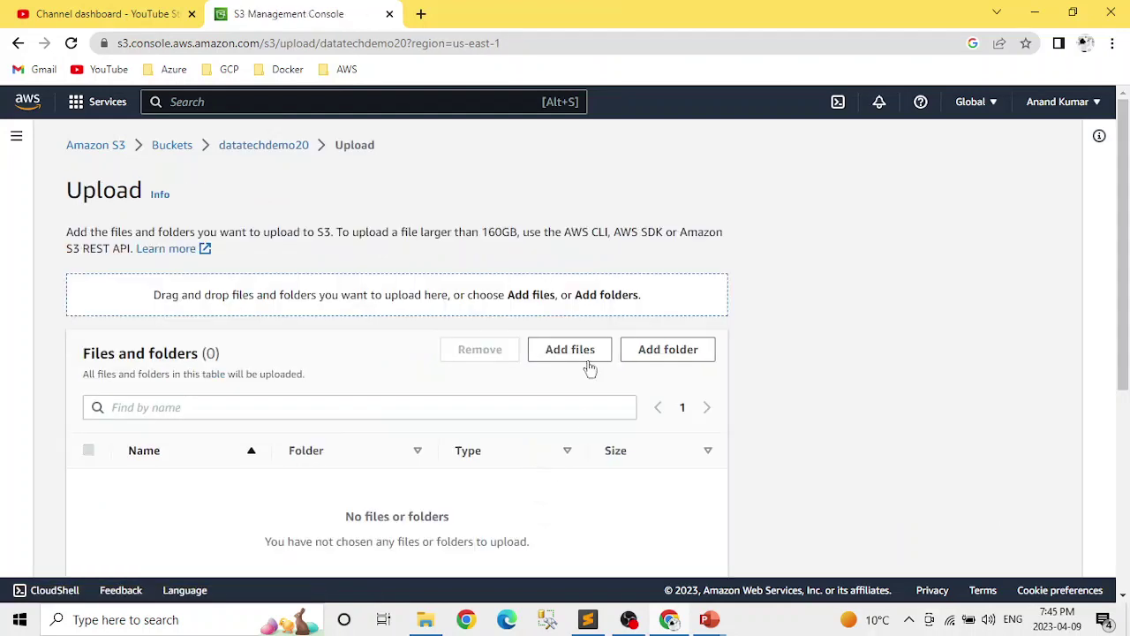
{"action": "left_click", "coordinate": [585, 369]}
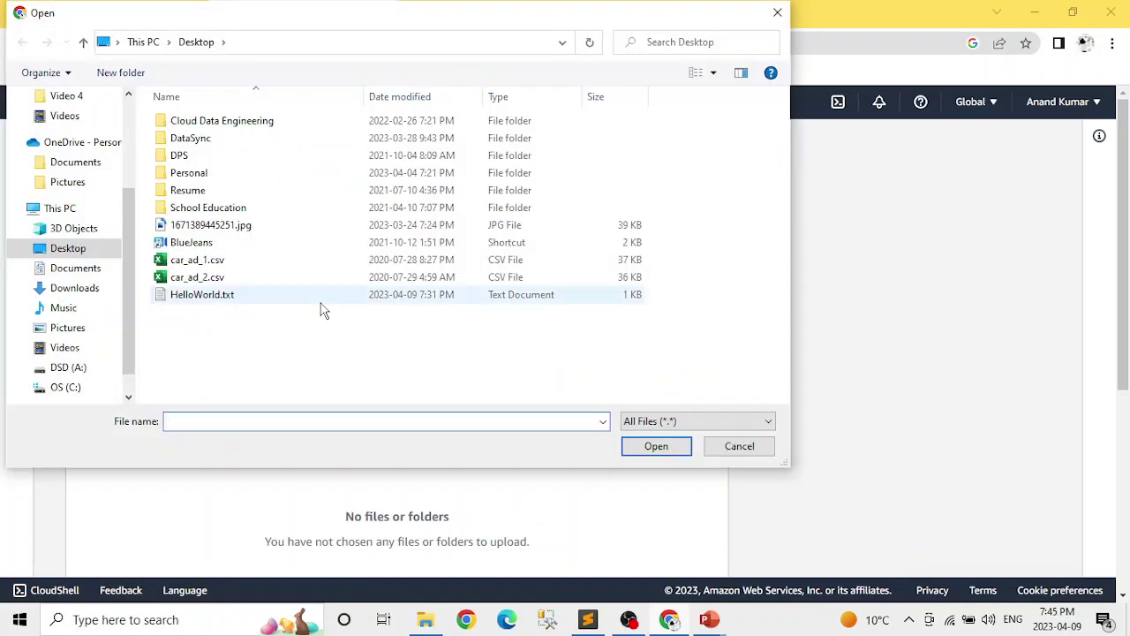
{"action": "left_click", "coordinate": [317, 299]}
{"action": "left_click", "coordinate": [657, 446]}
{"action": "scroll", "coordinate": [846, 375], "scroll_direction": "down", "scroll_amount": 3}
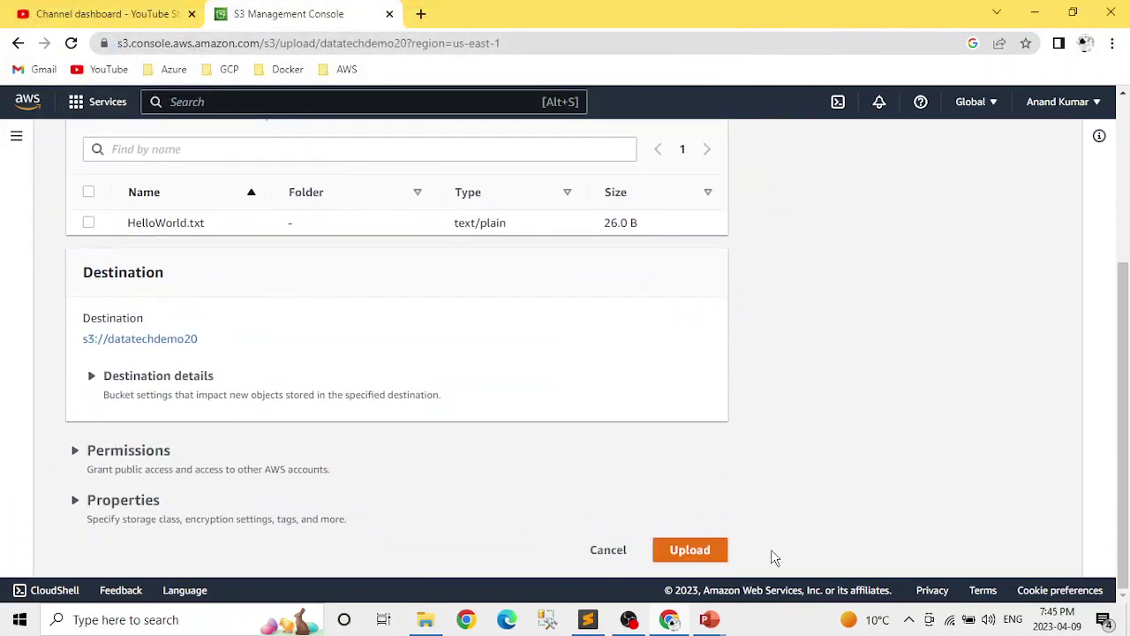
{"action": "left_click", "coordinate": [702, 561]}
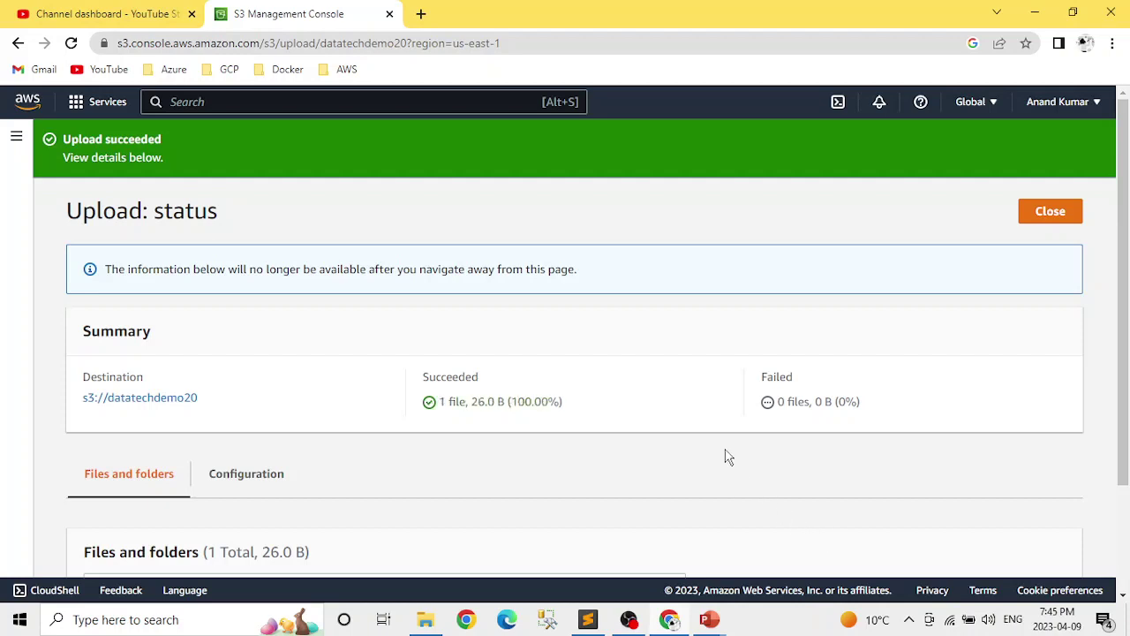
{"action": "scroll", "coordinate": [726, 457], "scroll_direction": "down", "scroll_amount": 3}
{"action": "scroll", "coordinate": [727, 457], "scroll_direction": "up", "scroll_amount": 2}
{"action": "scroll", "coordinate": [151, 416], "scroll_direction": "down", "scroll_amount": 1}
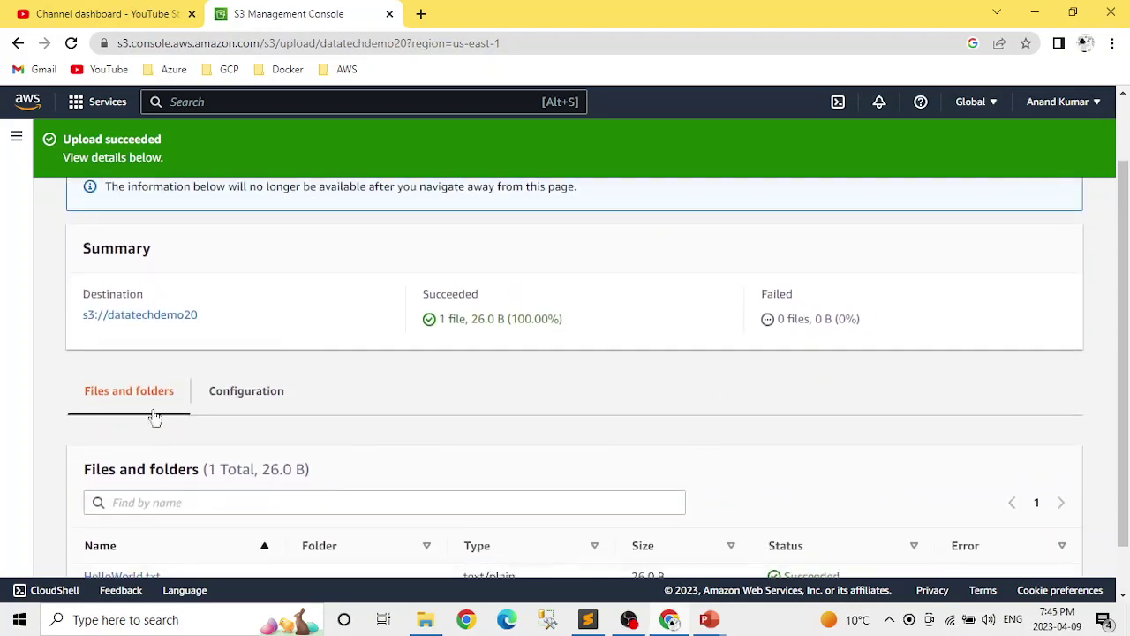
{"action": "left_click", "coordinate": [148, 316]}
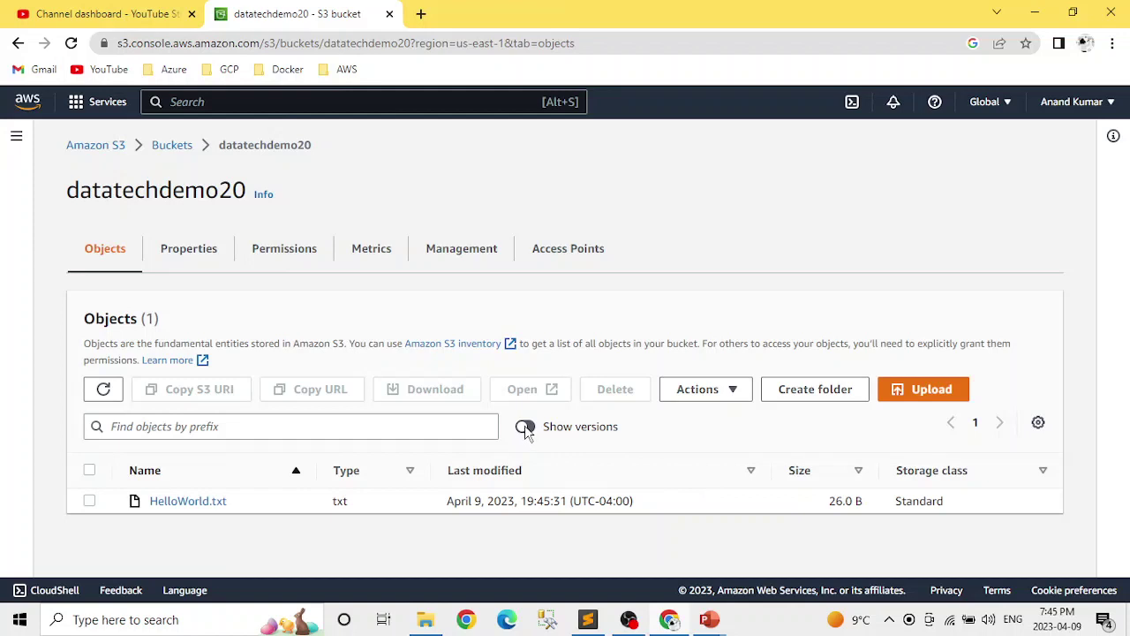
Show versions to confirm HelloWorld.txt's two versions, then go back to the Buckets list.
{"action": "left_click", "coordinate": [526, 427]}
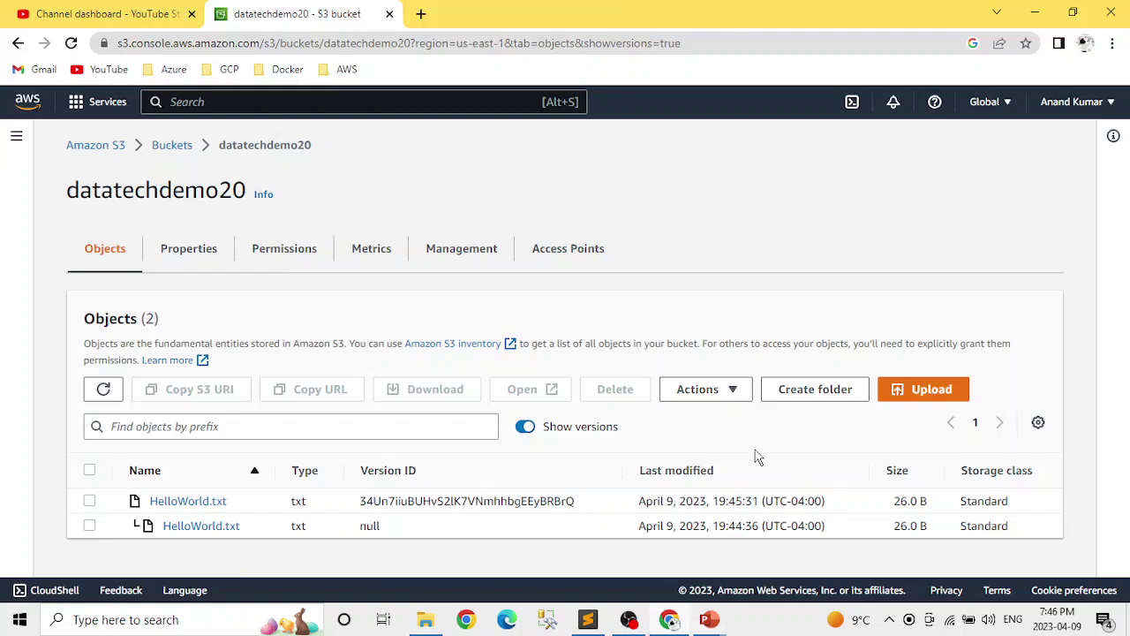
{"action": "left_click", "coordinate": [173, 145]}
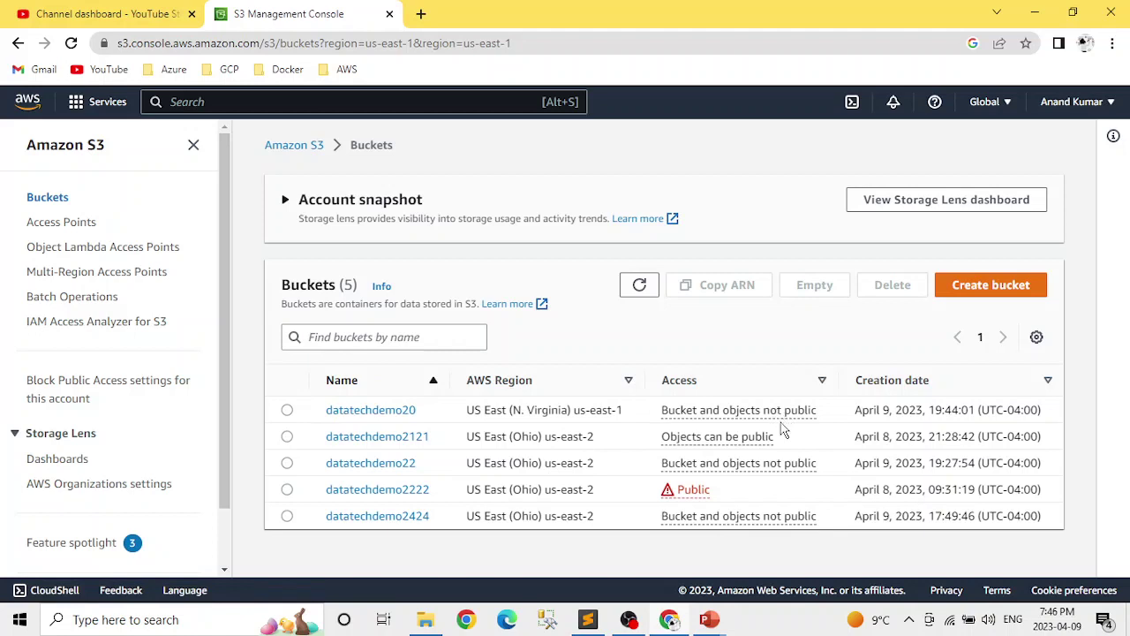
Open datatechdemo2222, show all six object versions, and hide the side navigation panel.
{"action": "left_click", "coordinate": [406, 517]}
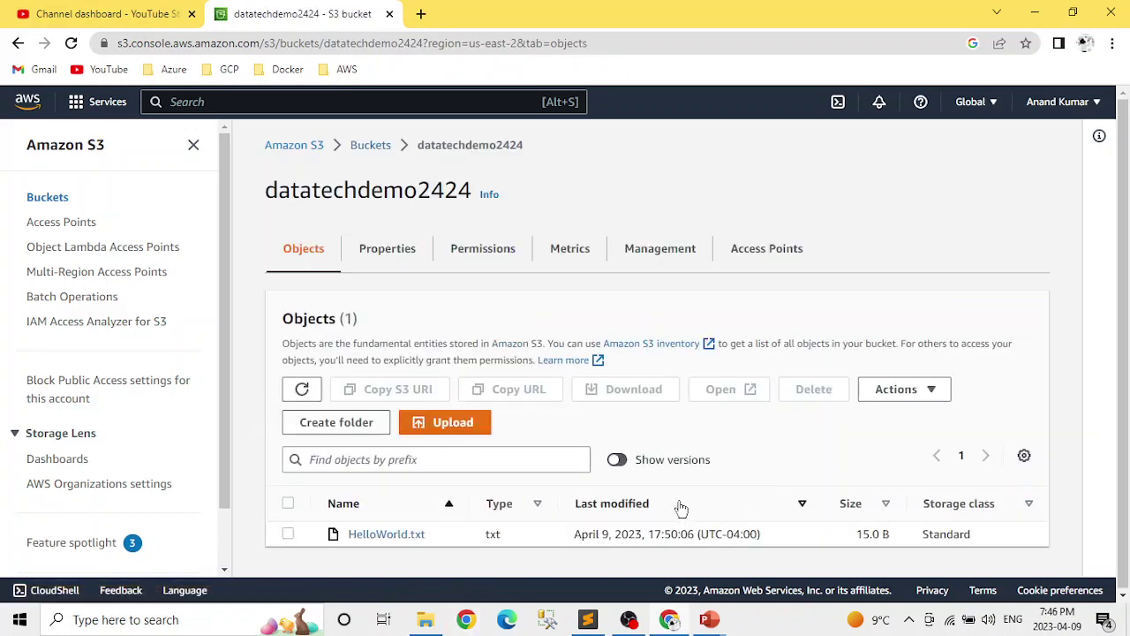
{"action": "left_click", "coordinate": [370, 144]}
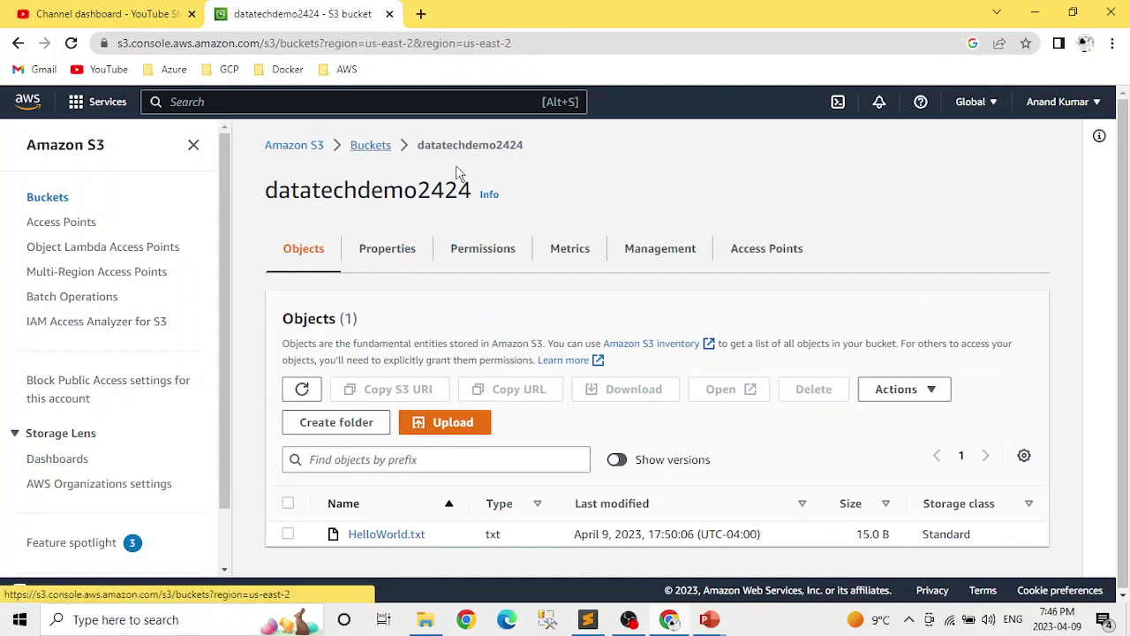
{"action": "left_click", "coordinate": [424, 491]}
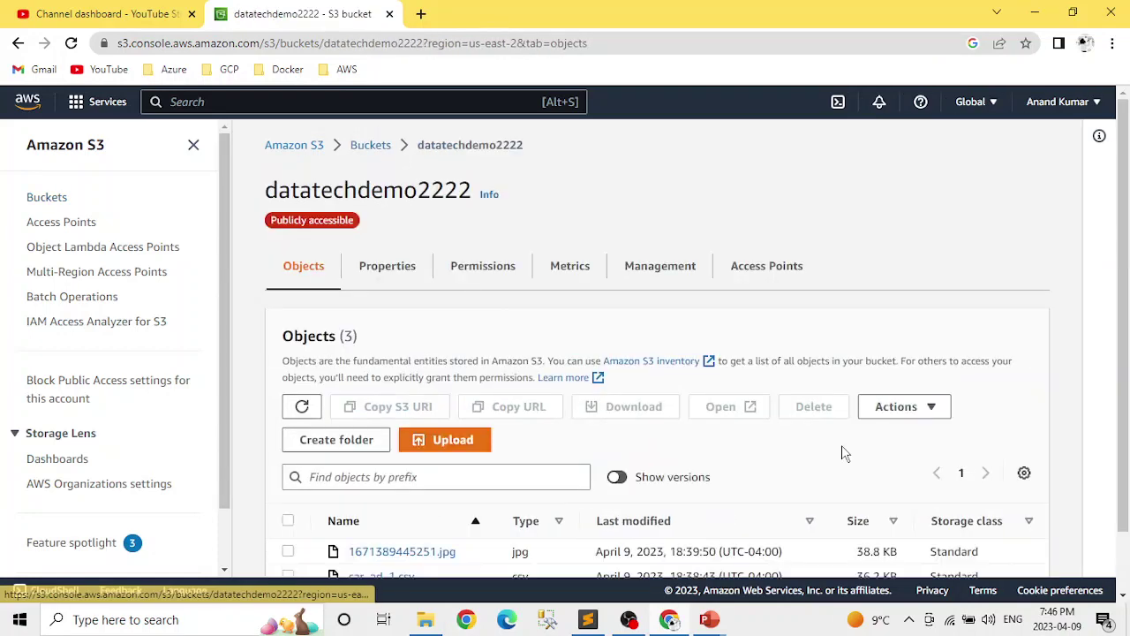
{"action": "scroll", "coordinate": [680, 388], "scroll_direction": "down", "scroll_amount": 1}
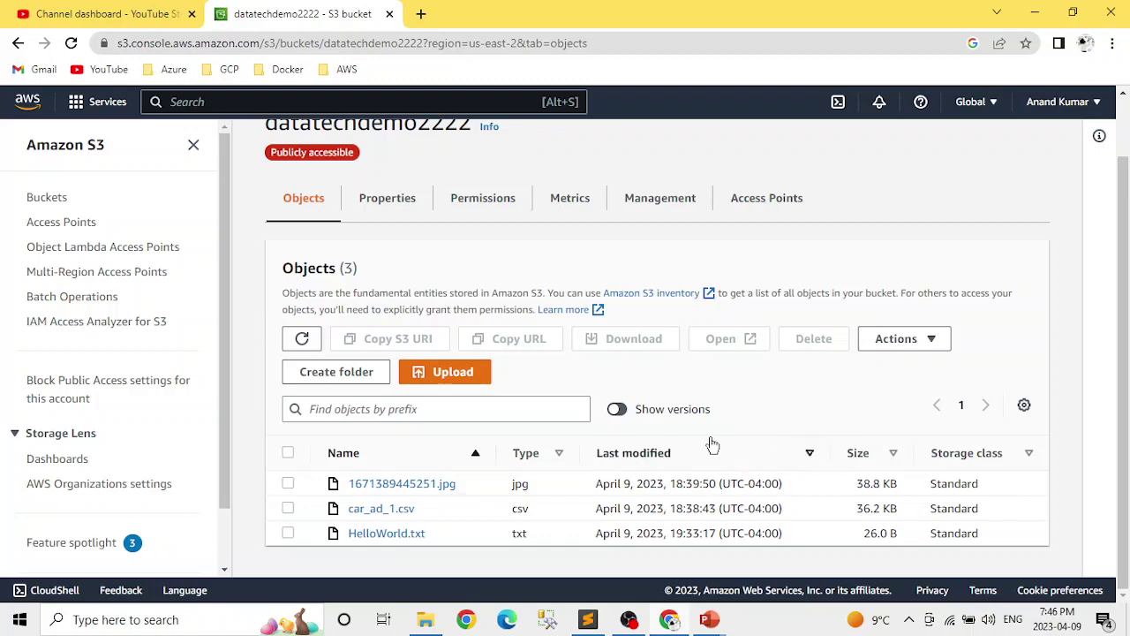
{"action": "left_click", "coordinate": [613, 411]}
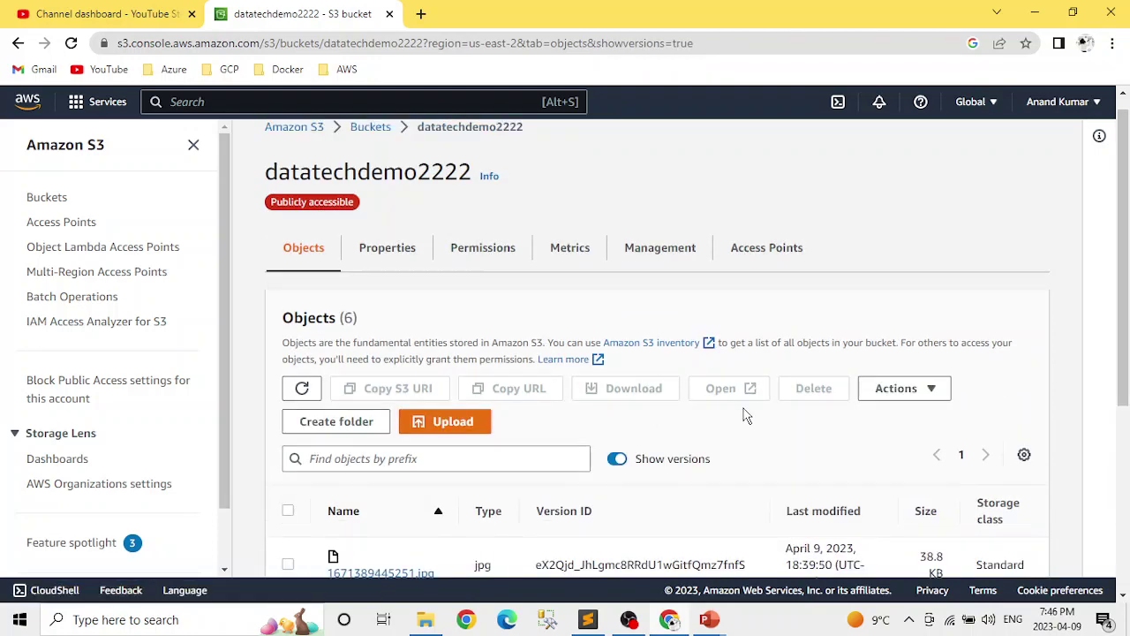
{"action": "scroll", "coordinate": [732, 414], "scroll_direction": "down", "scroll_amount": 2}
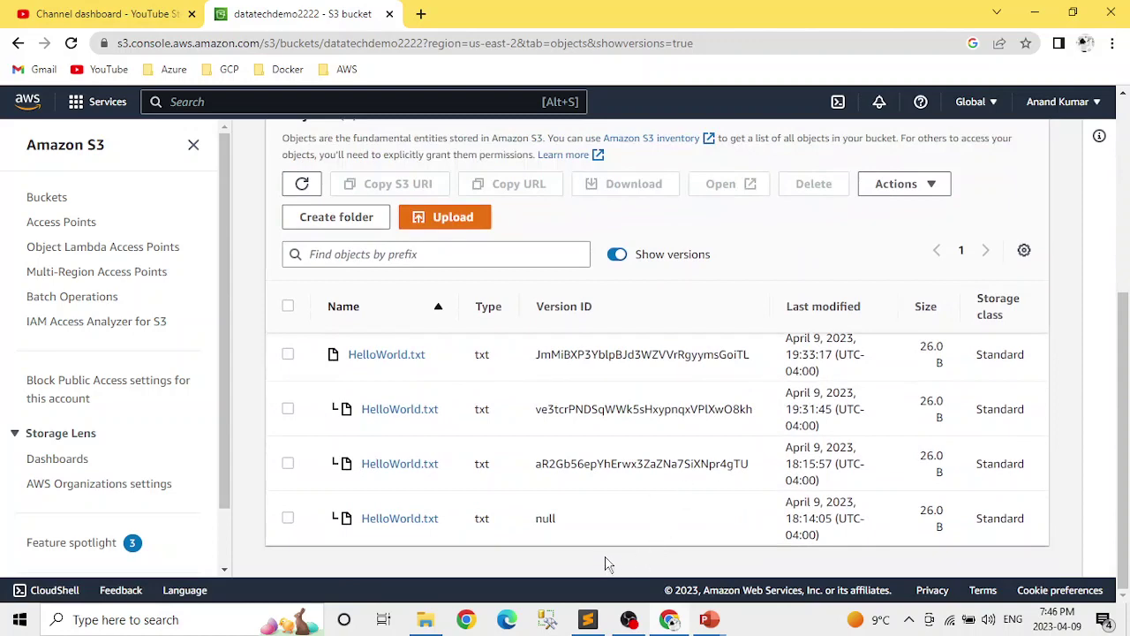
{"action": "scroll", "coordinate": [606, 563], "scroll_direction": "up", "scroll_amount": 5}
{"action": "scroll", "coordinate": [638, 501], "scroll_direction": "down", "scroll_amount": 1}
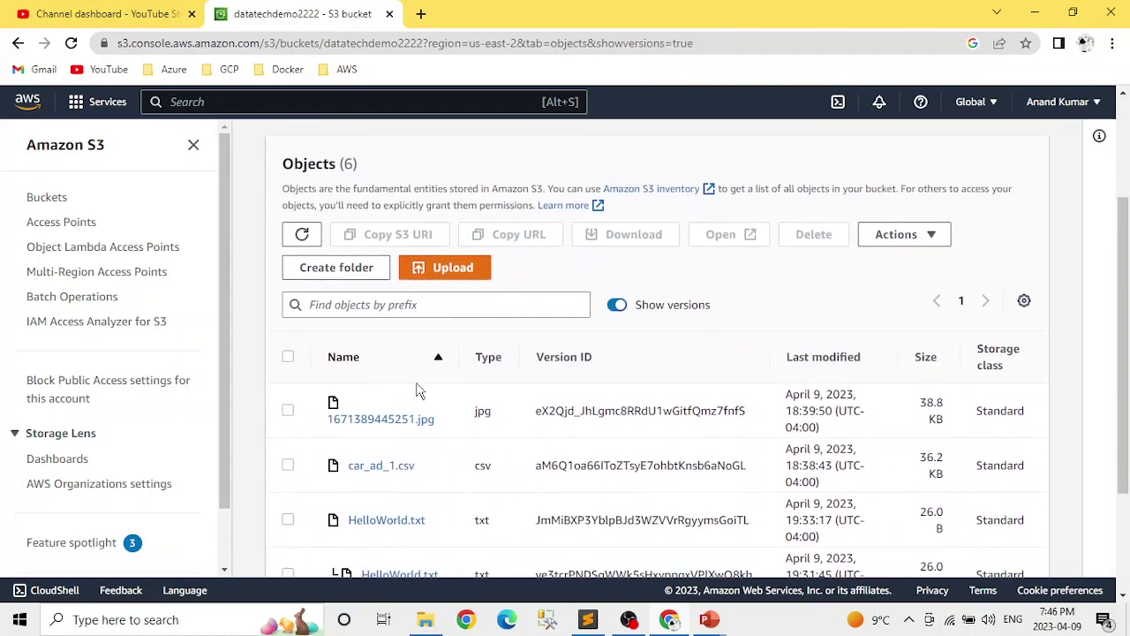
{"action": "left_click", "coordinate": [193, 145]}
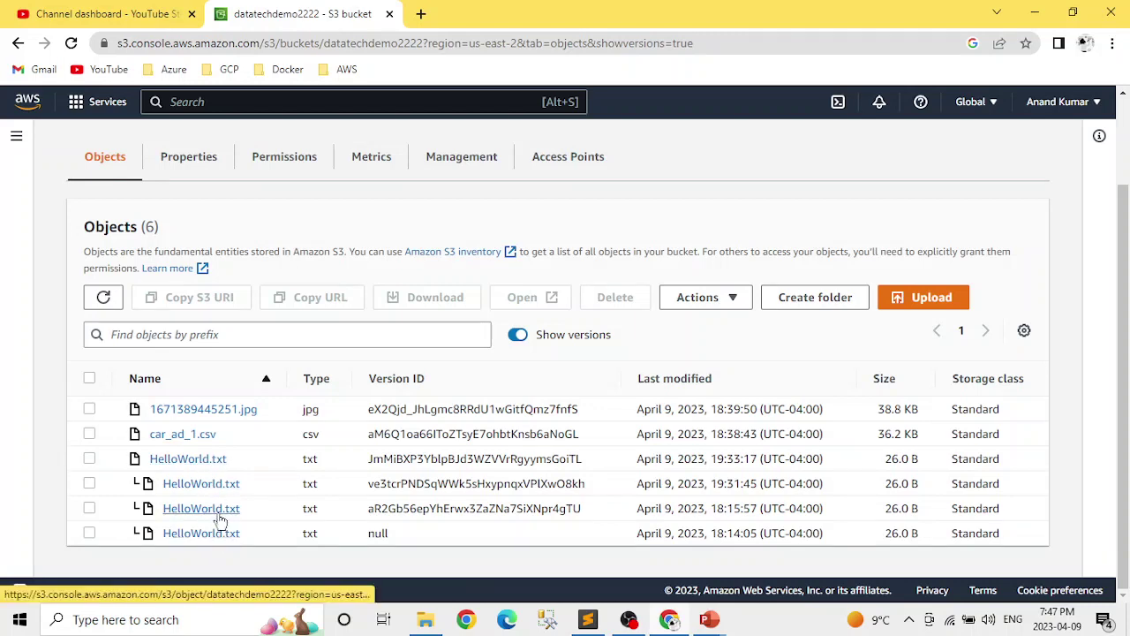
{"action": "left_click", "coordinate": [219, 516]}
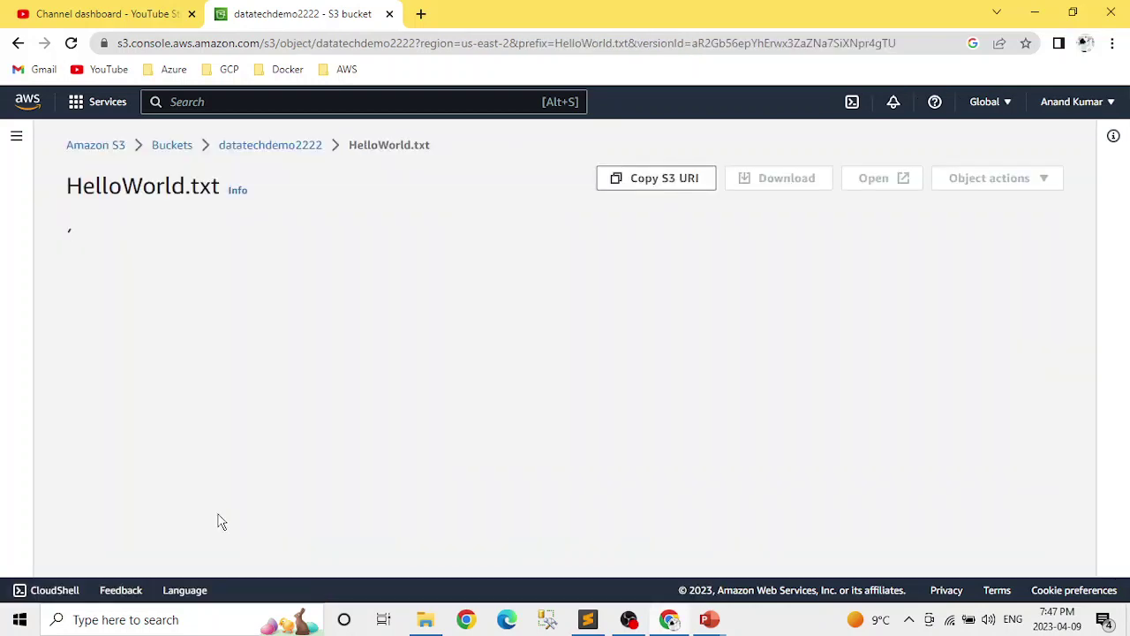
{"action": "scroll", "coordinate": [808, 492], "scroll_direction": "down", "scroll_amount": 2}
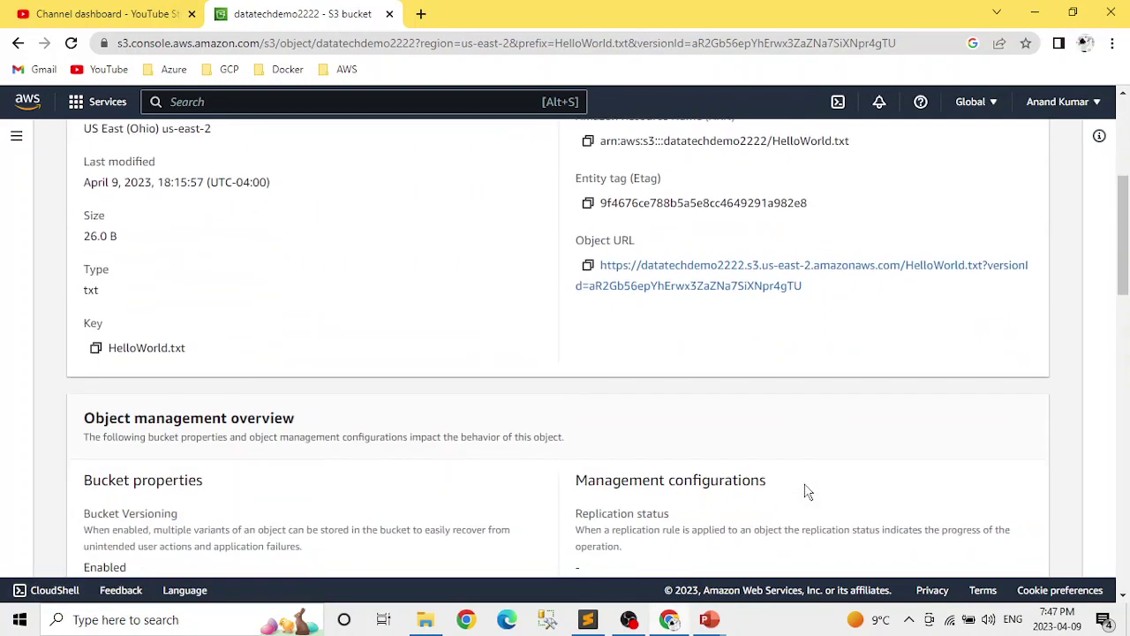
{"action": "left_click", "coordinate": [773, 285]}
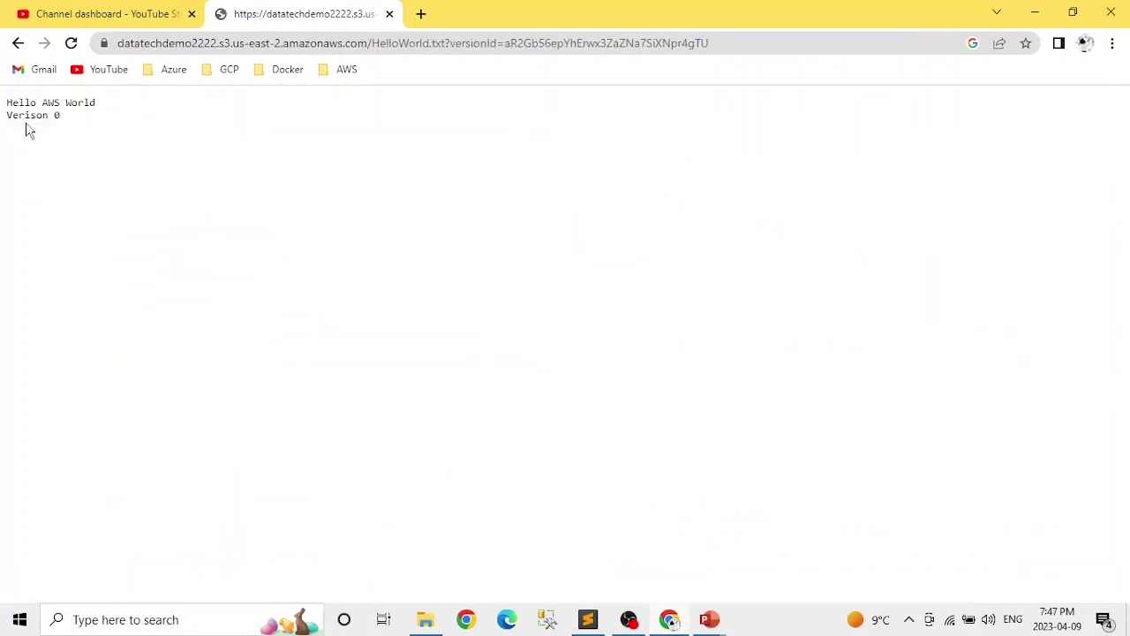
{"action": "left_click", "coordinate": [20, 43]}
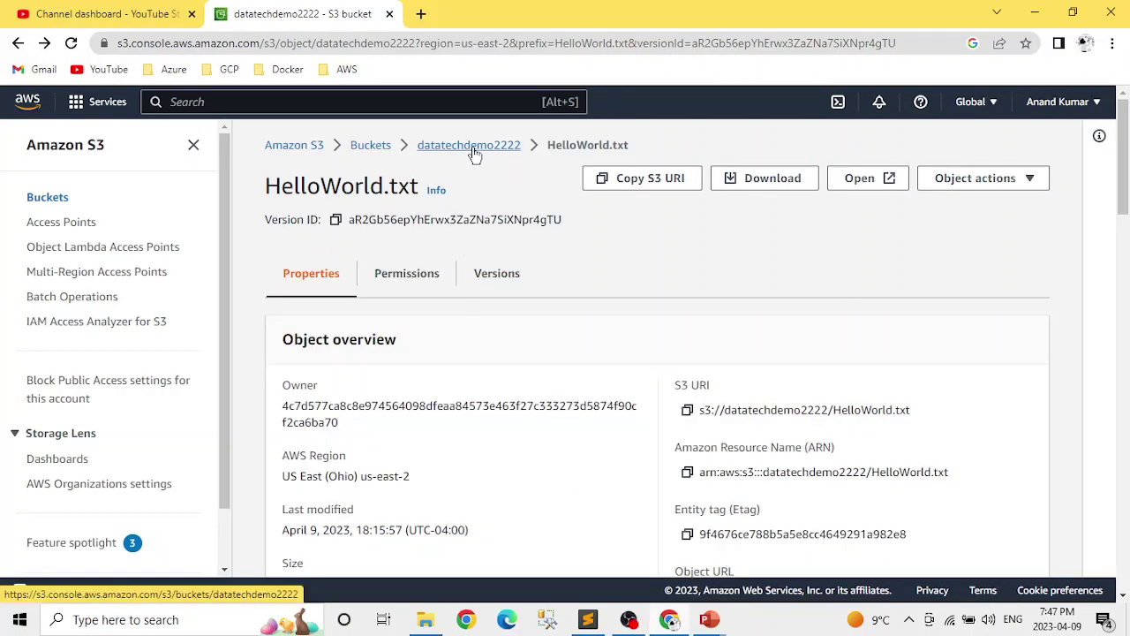
{"action": "left_click", "coordinate": [474, 151]}
{"action": "scroll", "coordinate": [602, 422], "scroll_direction": "down", "scroll_amount": 1}
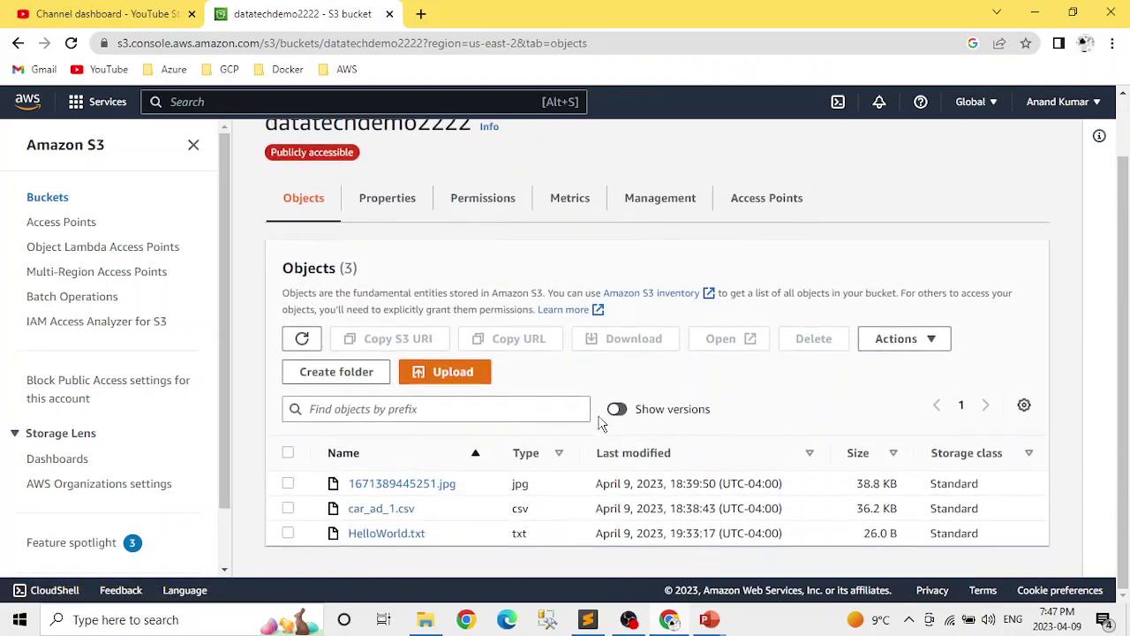
{"action": "left_click", "coordinate": [407, 535]}
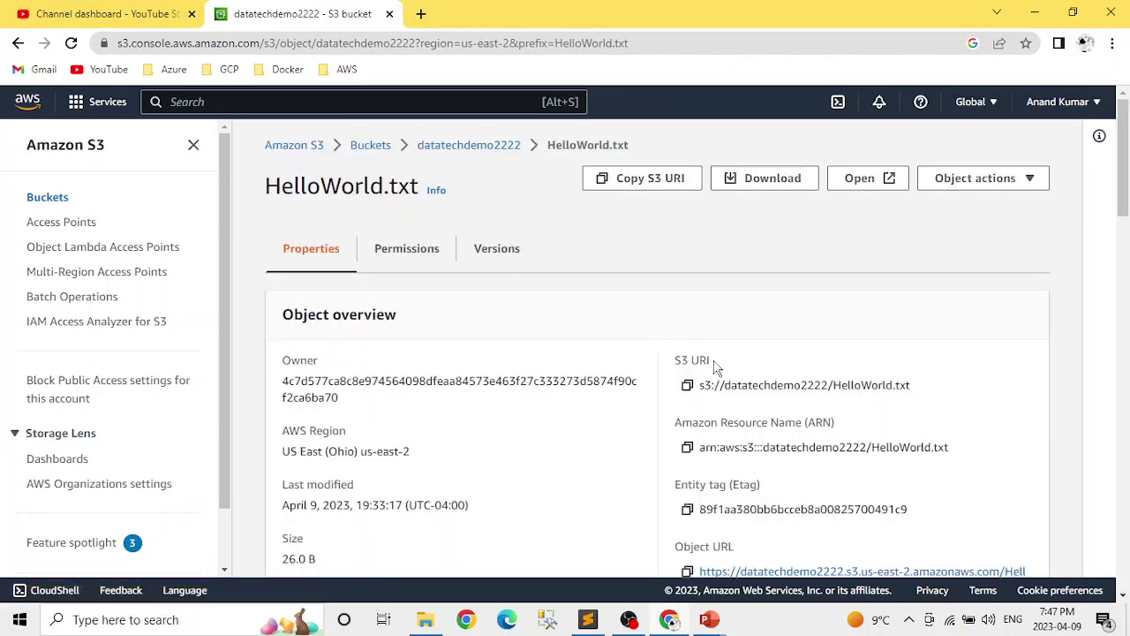
{"action": "left_click", "coordinate": [458, 152]}
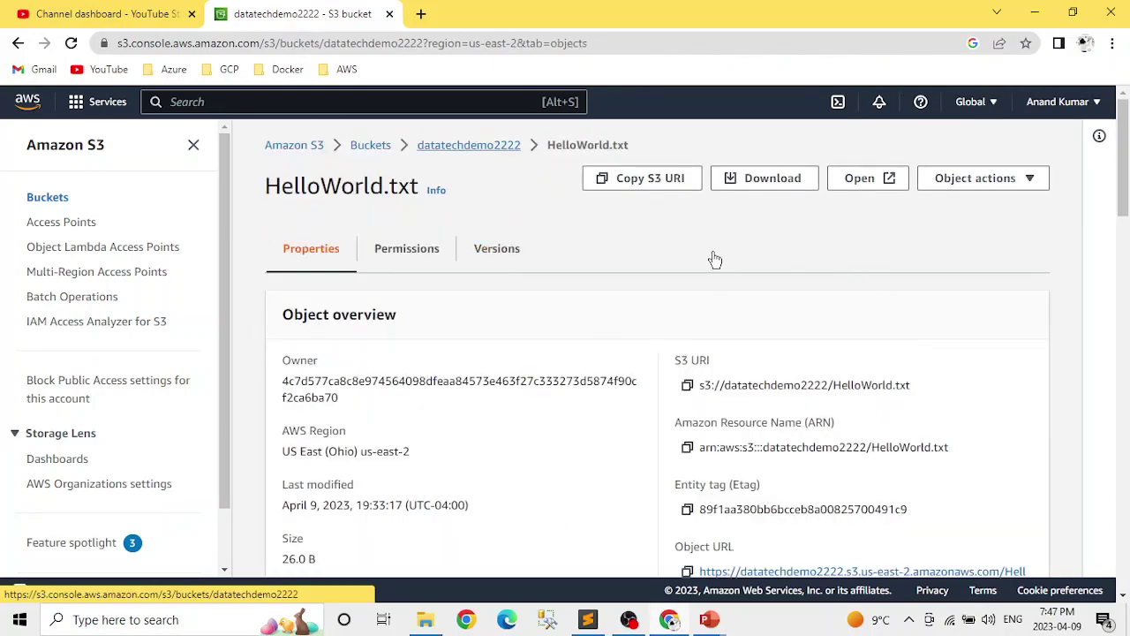
{"action": "scroll", "coordinate": [716, 411], "scroll_direction": "down", "scroll_amount": 1}
{"action": "left_click", "coordinate": [616, 409]}
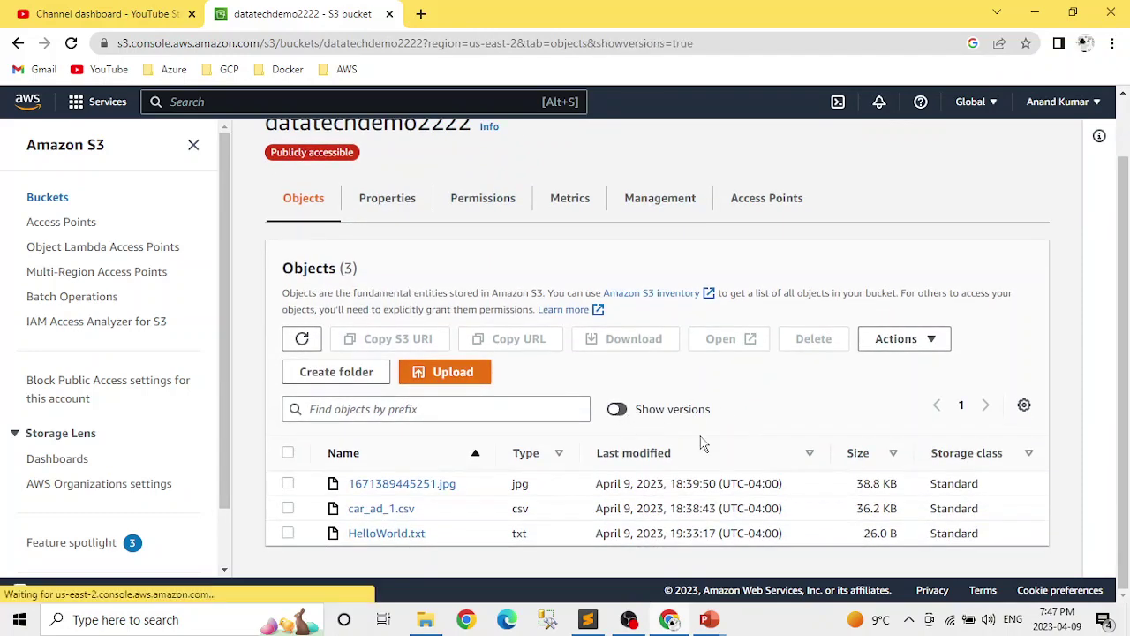
{"action": "scroll", "coordinate": [614, 498], "scroll_direction": "down", "scroll_amount": 3}
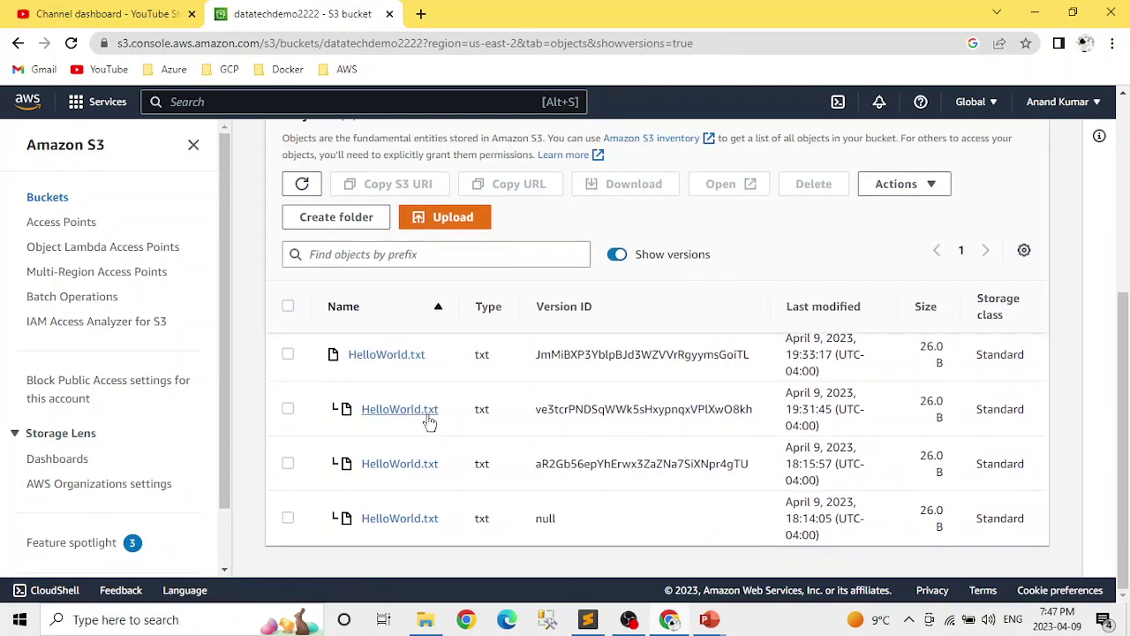
{"action": "left_click", "coordinate": [193, 144]}
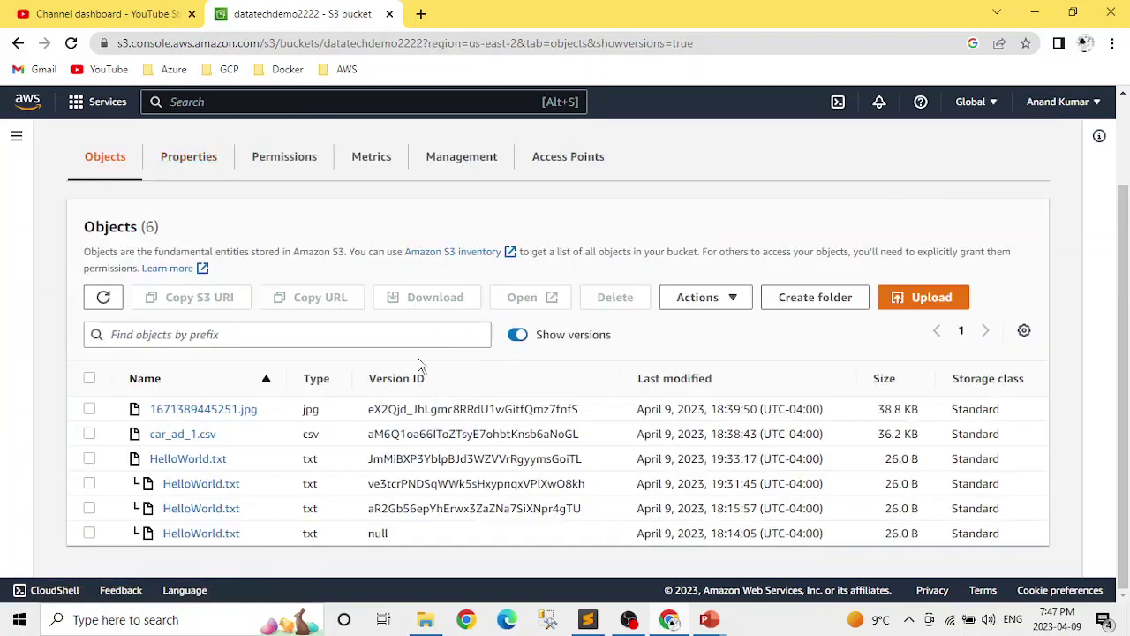
Open the latest HelloWorld.txt's Object URL in a new tab to confirm it reads 'Hello AWS World Verison 1'.
{"action": "left_click", "coordinate": [188, 459]}
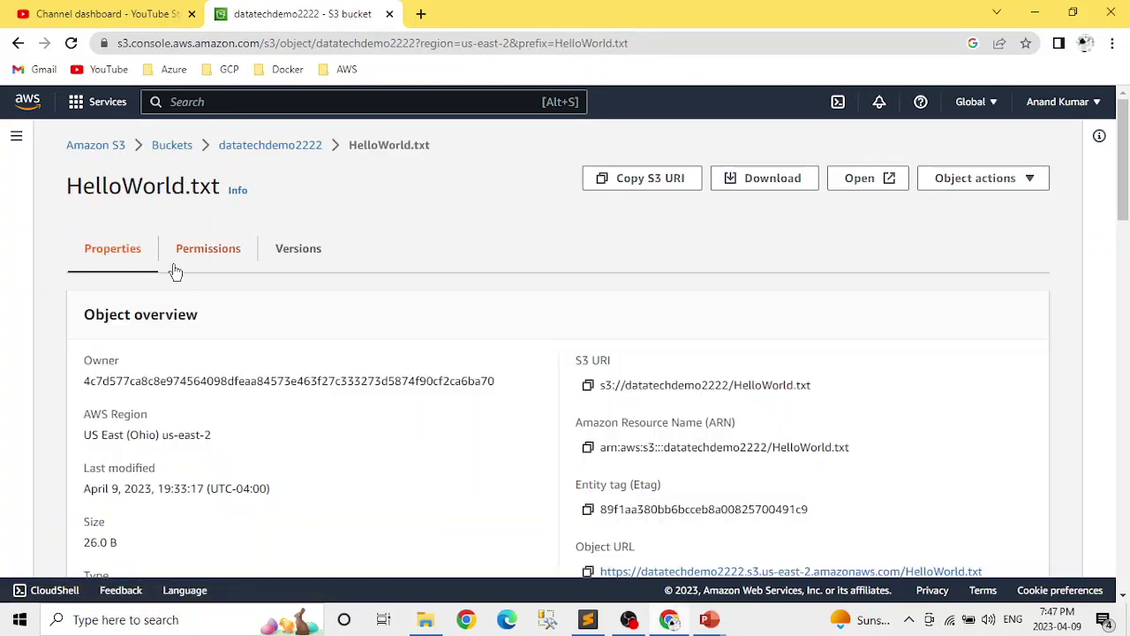
{"action": "left_click", "coordinate": [210, 261]}
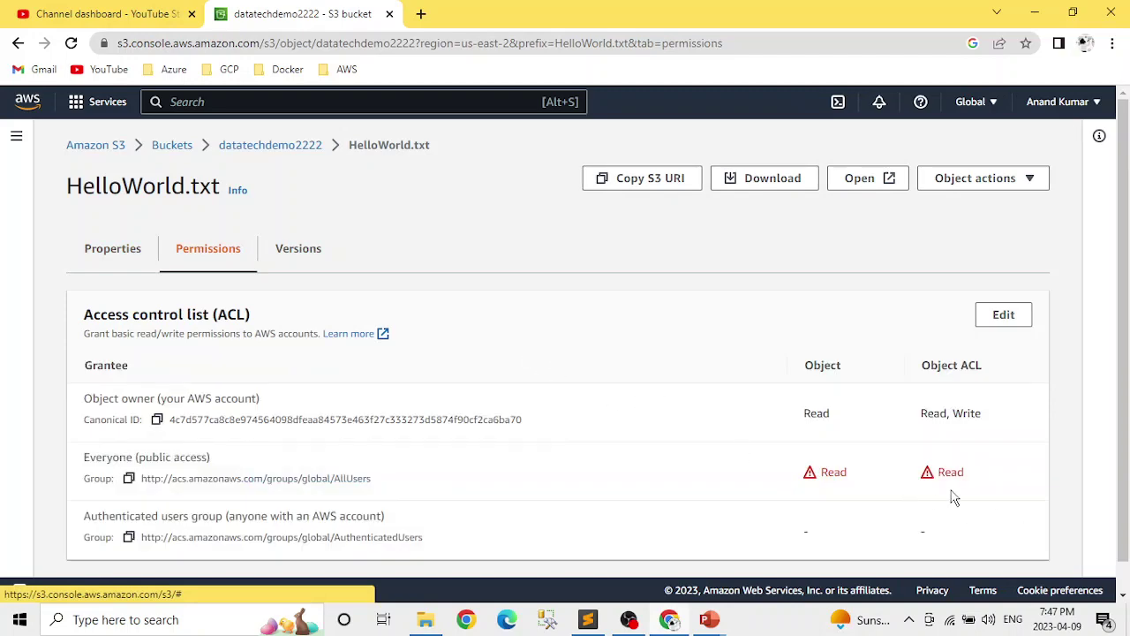
{"action": "left_click", "coordinate": [113, 253]}
{"action": "scroll", "coordinate": [729, 408], "scroll_direction": "down", "scroll_amount": 2}
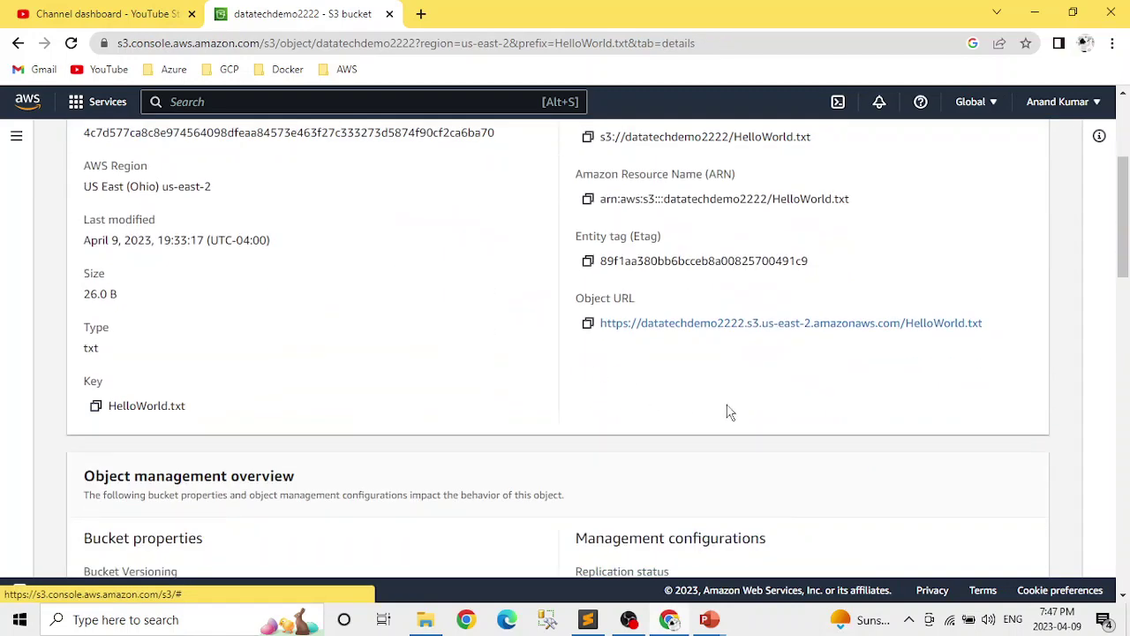
{"action": "right_click", "coordinate": [841, 333]}
{"action": "left_click", "coordinate": [876, 342]}
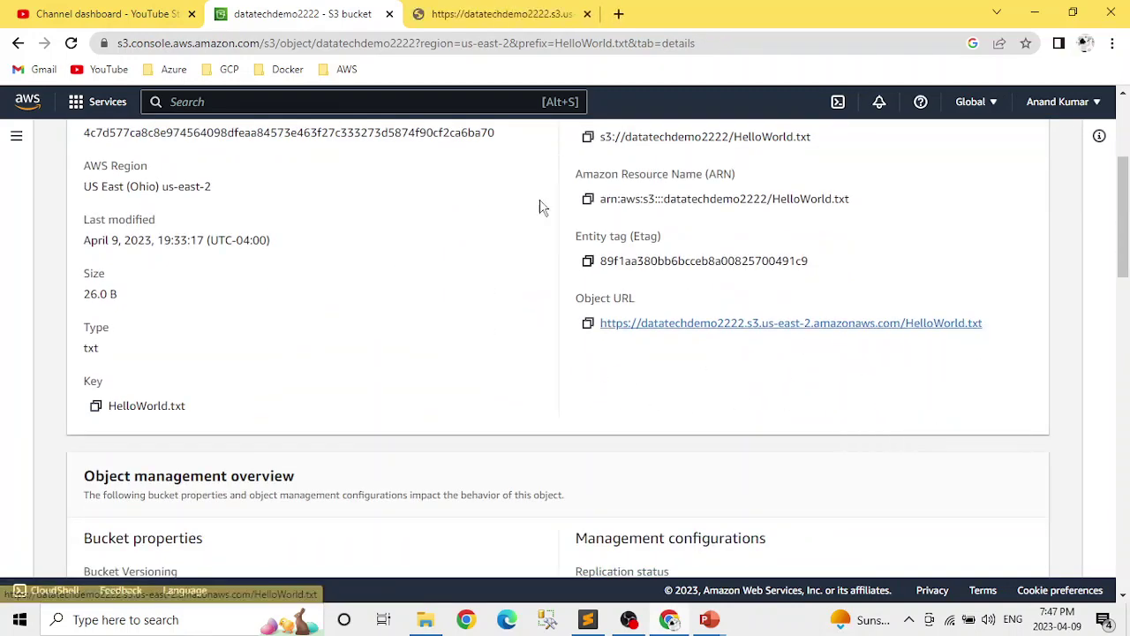
{"action": "left_click", "coordinate": [490, 15]}
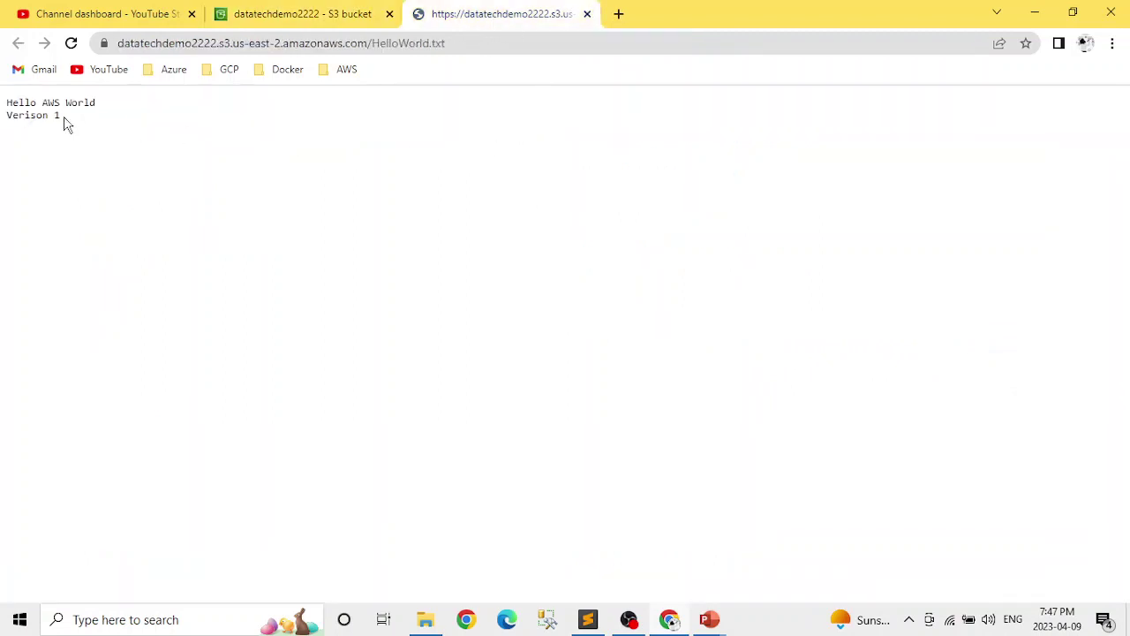
{"action": "left_click", "coordinate": [275, 22]}
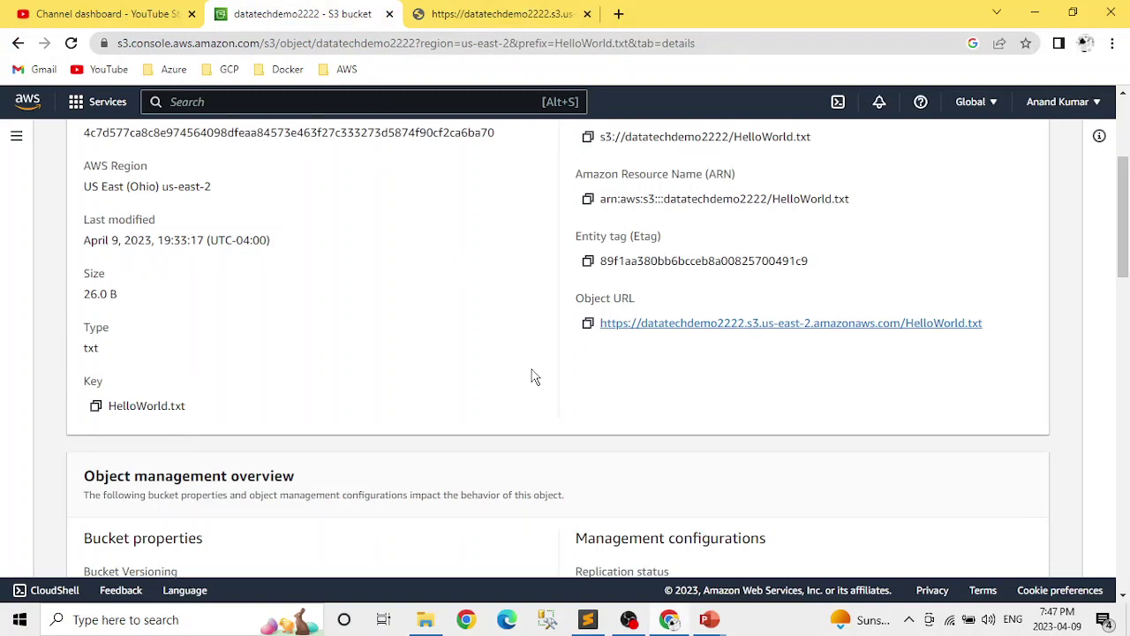
Open HelloWorld.txt from the Desktop in Notepad and maximize the window.
{"action": "left_click", "coordinate": [426, 619]}
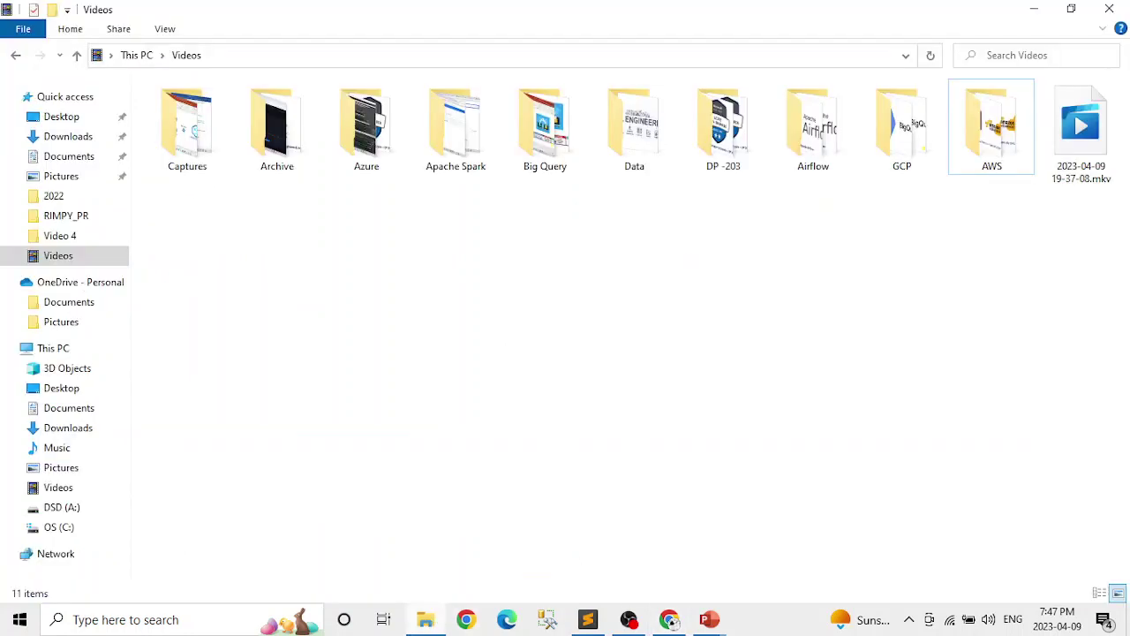
{"action": "left_click", "coordinate": [62, 99]}
{"action": "left_click", "coordinate": [57, 121]}
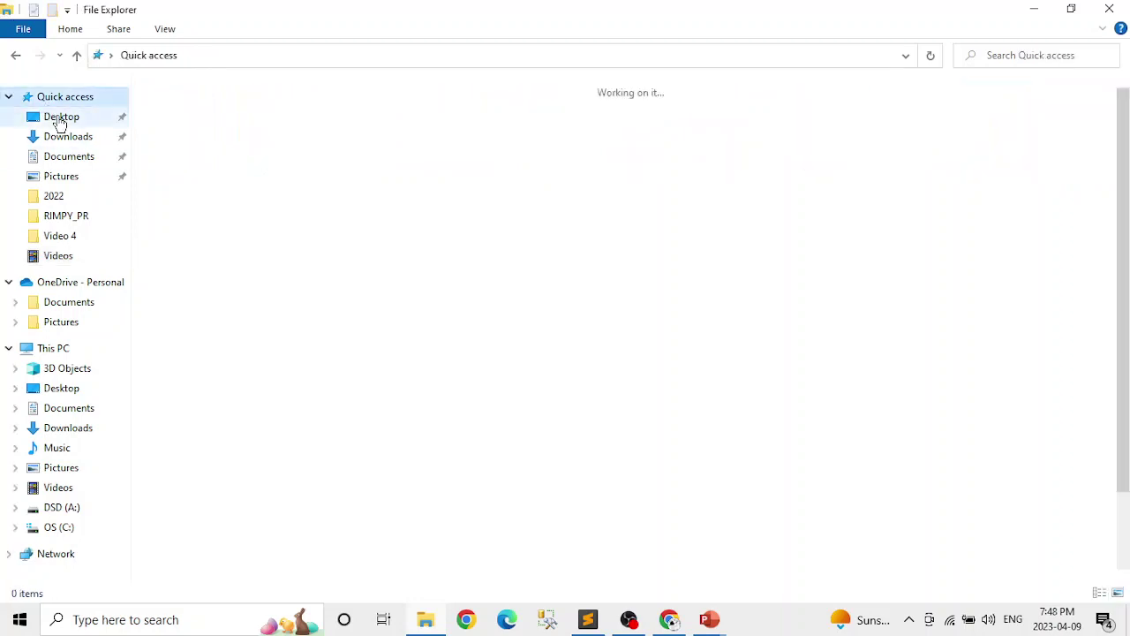
{"action": "left_click", "coordinate": [209, 285]}
{"action": "double_click", "coordinate": [207, 283]}
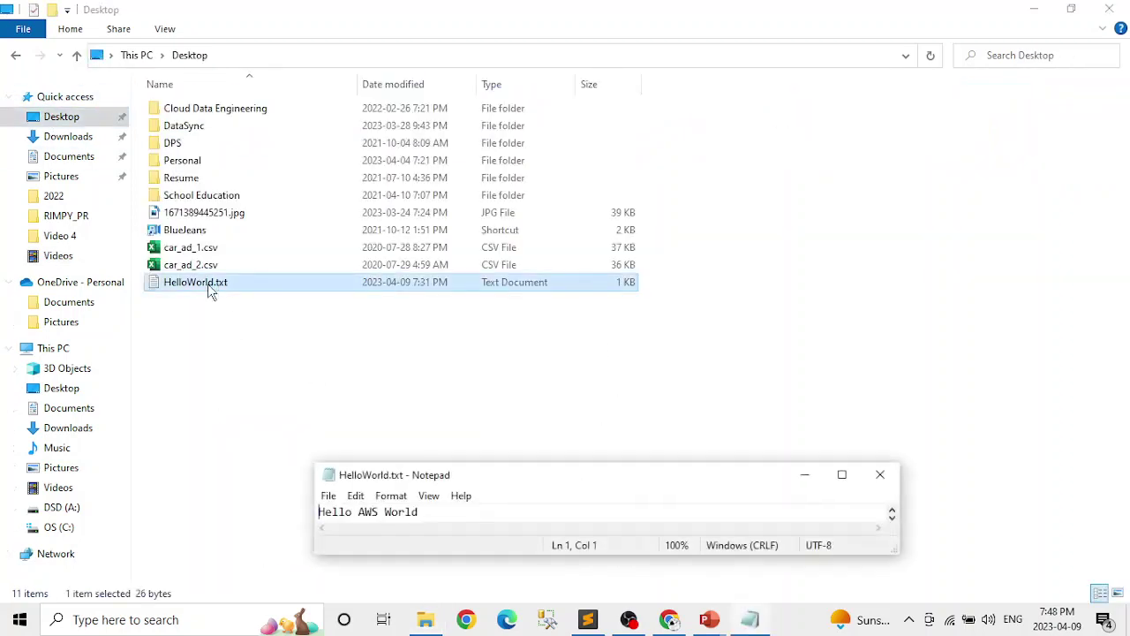
{"action": "left_click", "coordinate": [855, 476]}
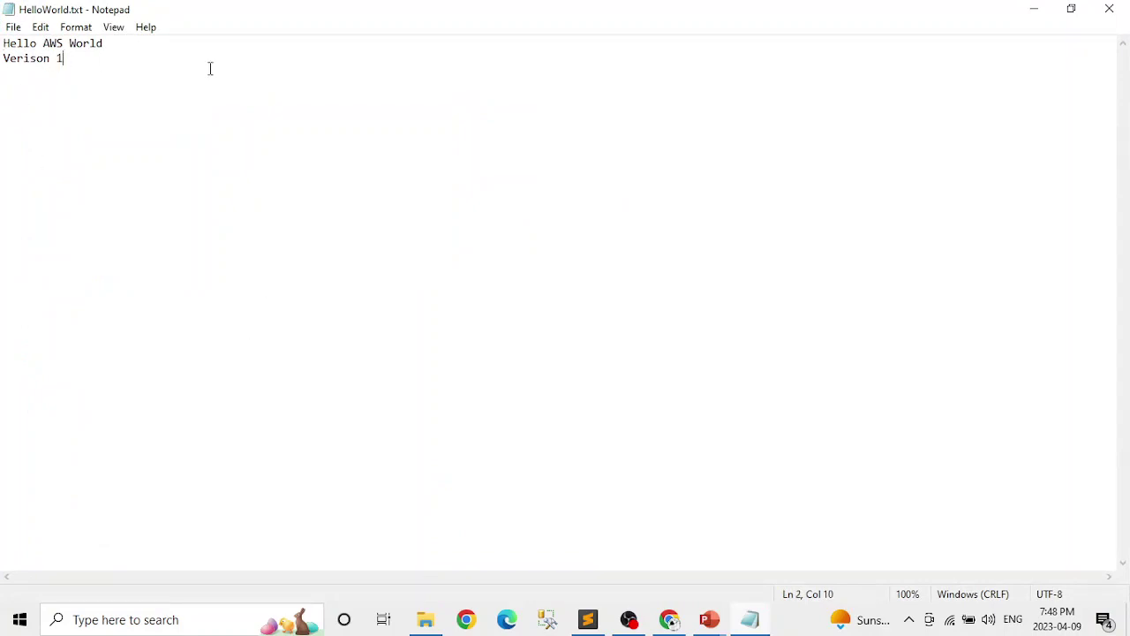
Change the version number from 1 to 2, save, and return to the S3 console.
{"action": "key", "text": "BackSpace"}
{"action": "type", "text": "2"}
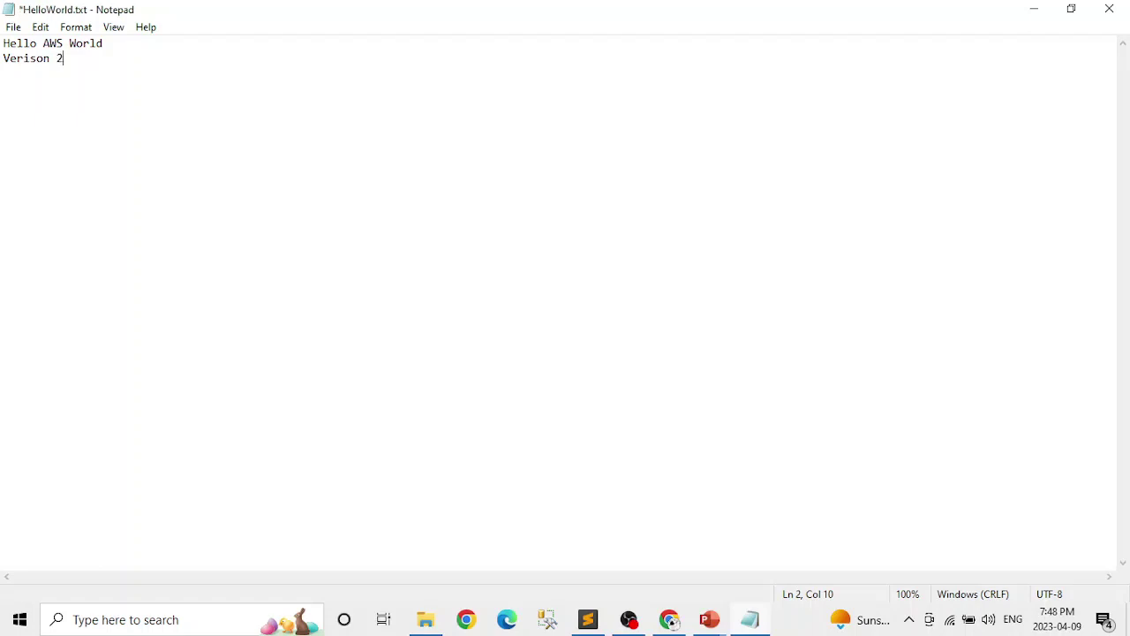
{"action": "key", "text": "ctrl+s"}
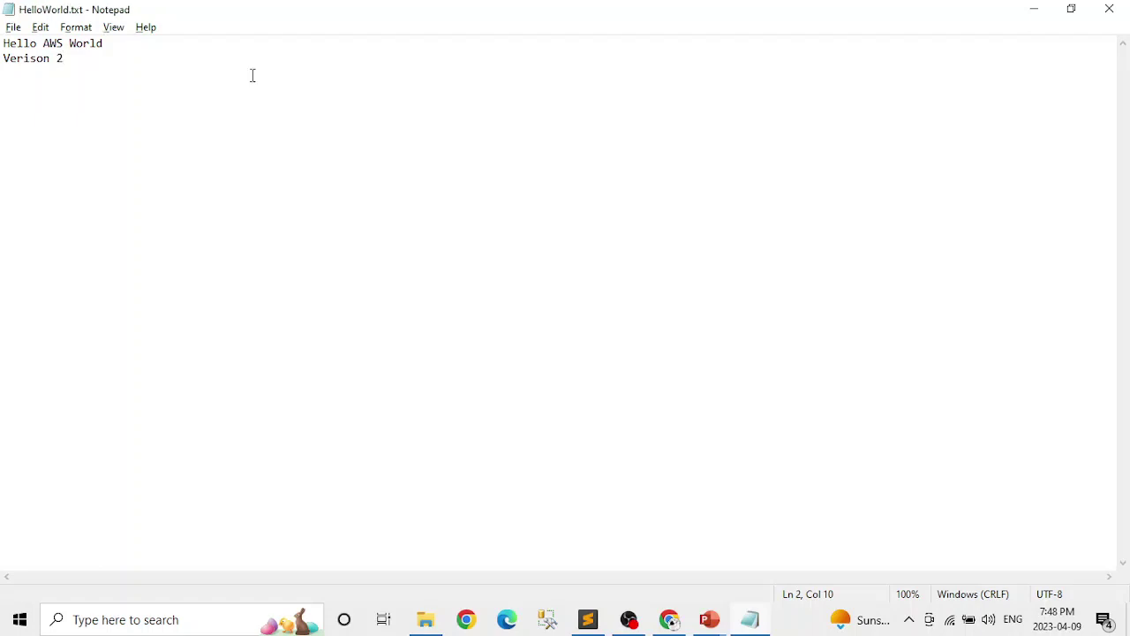
{"action": "key", "text": "alt+Tab"}
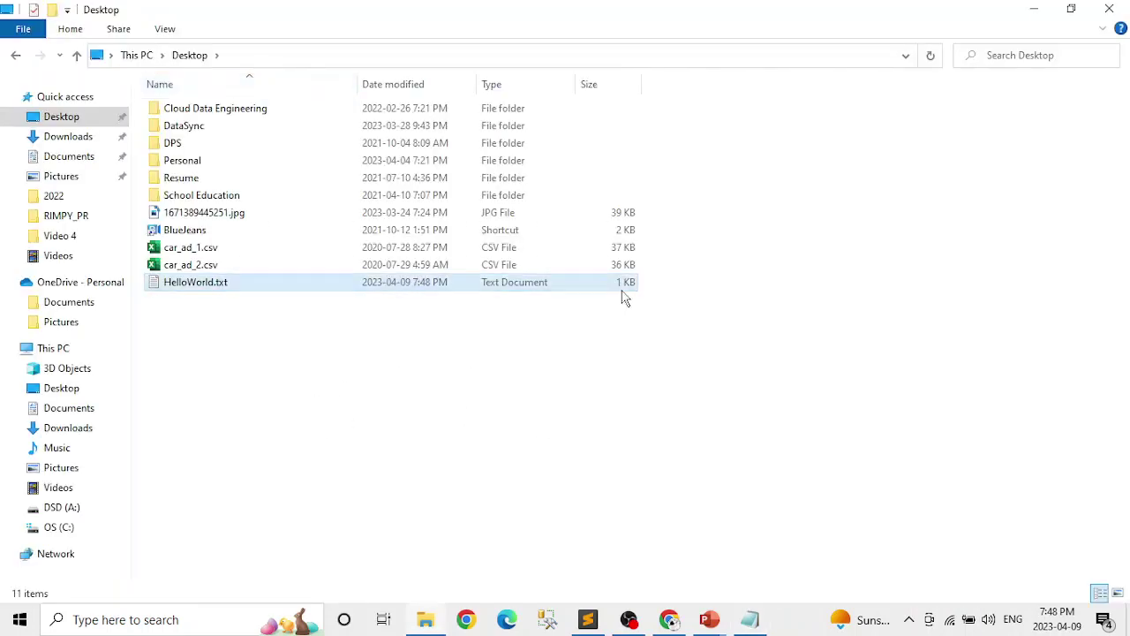
{"action": "left_click", "coordinate": [685, 623]}
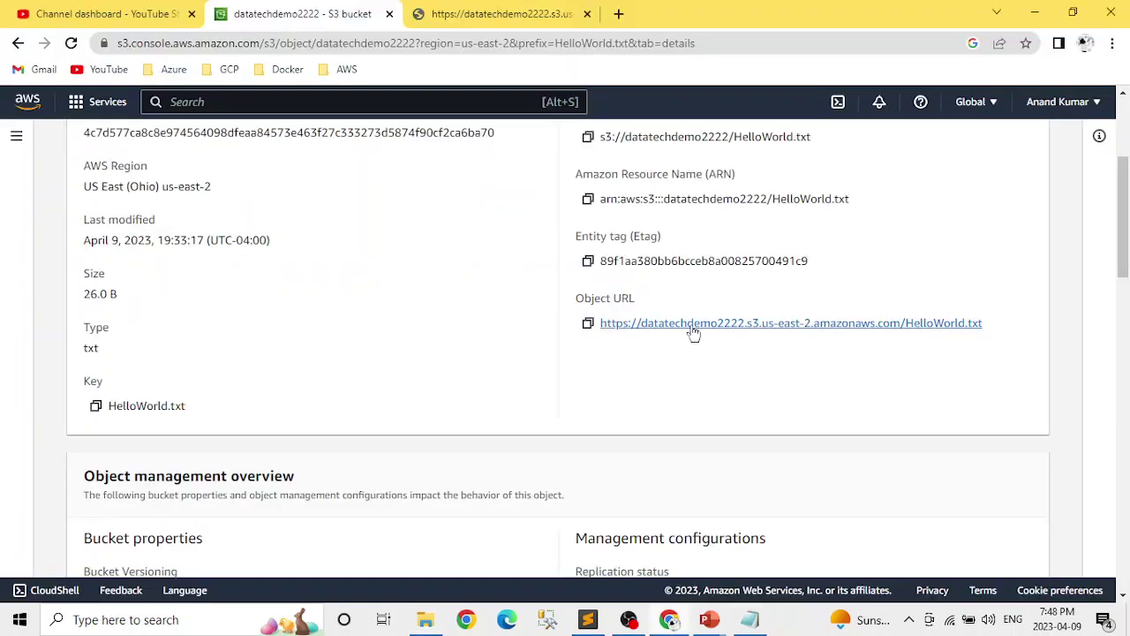
Upload the edited HelloWorld.txt from the Desktop to the datatechdemo2222 bucket.
{"action": "scroll", "coordinate": [459, 353], "scroll_direction": "up", "scroll_amount": 3}
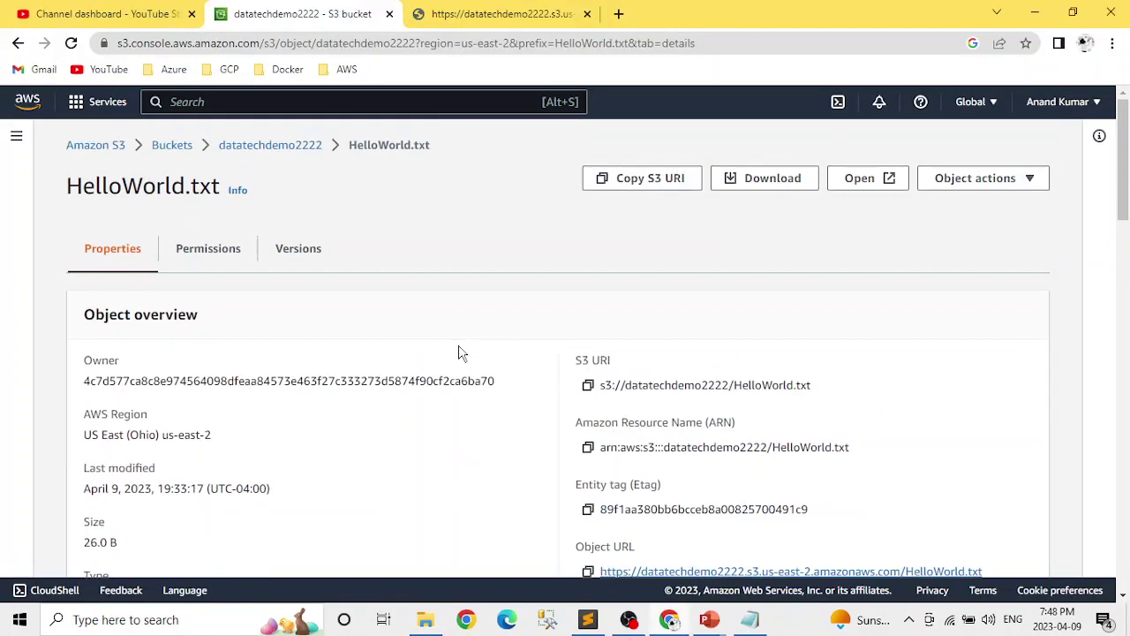
{"action": "left_click", "coordinate": [256, 150]}
{"action": "scroll", "coordinate": [821, 402], "scroll_direction": "down", "scroll_amount": 1}
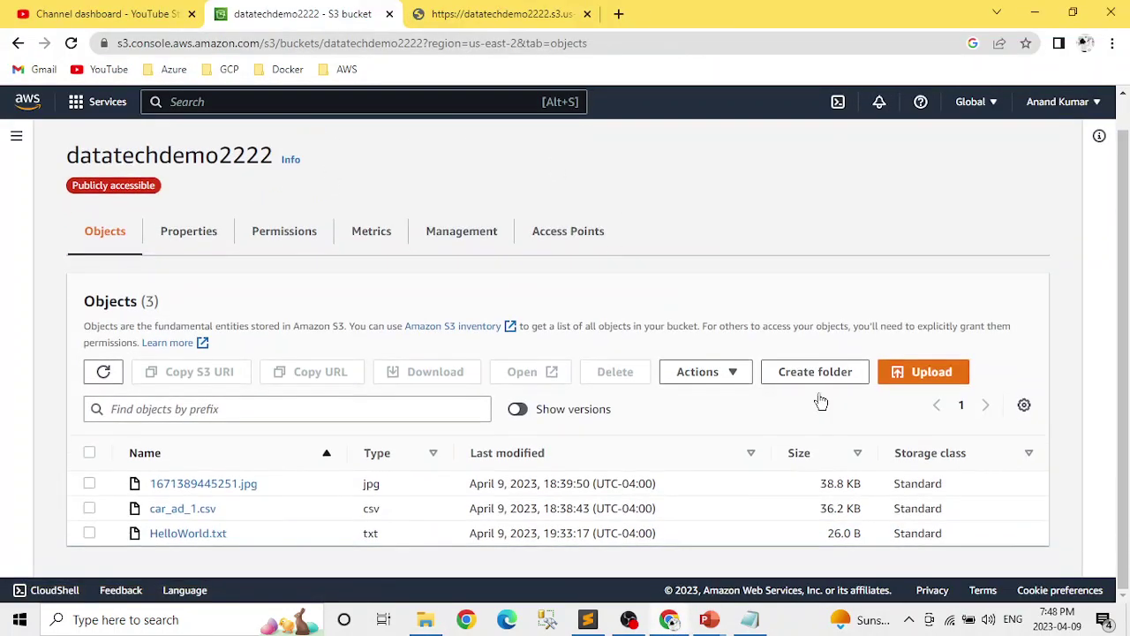
{"action": "left_click", "coordinate": [962, 374]}
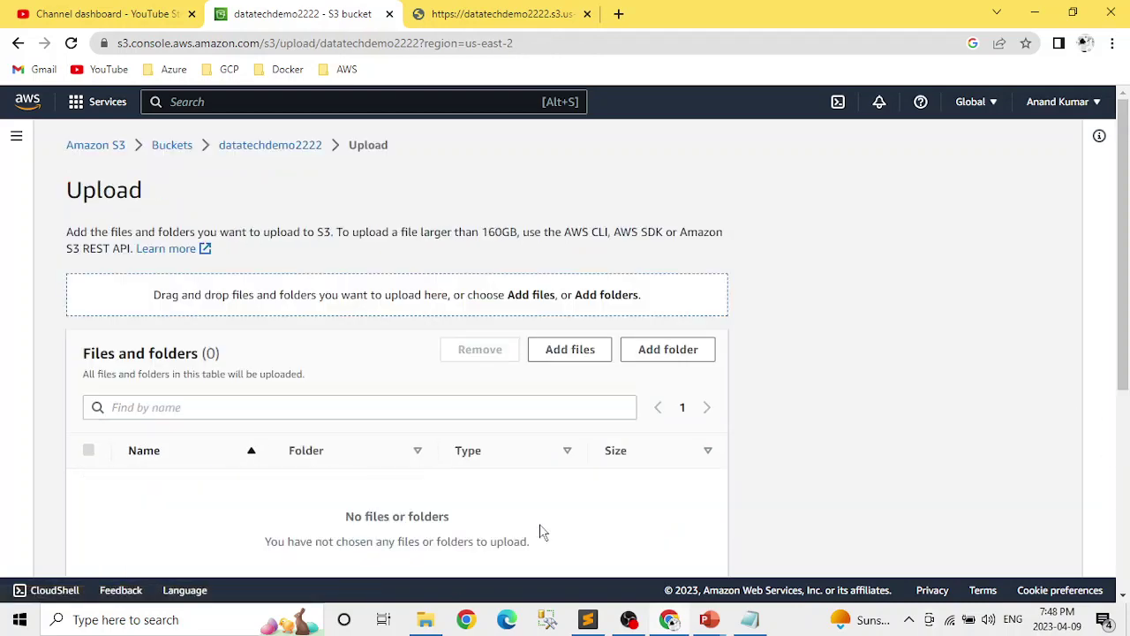
{"action": "left_click", "coordinate": [597, 357]}
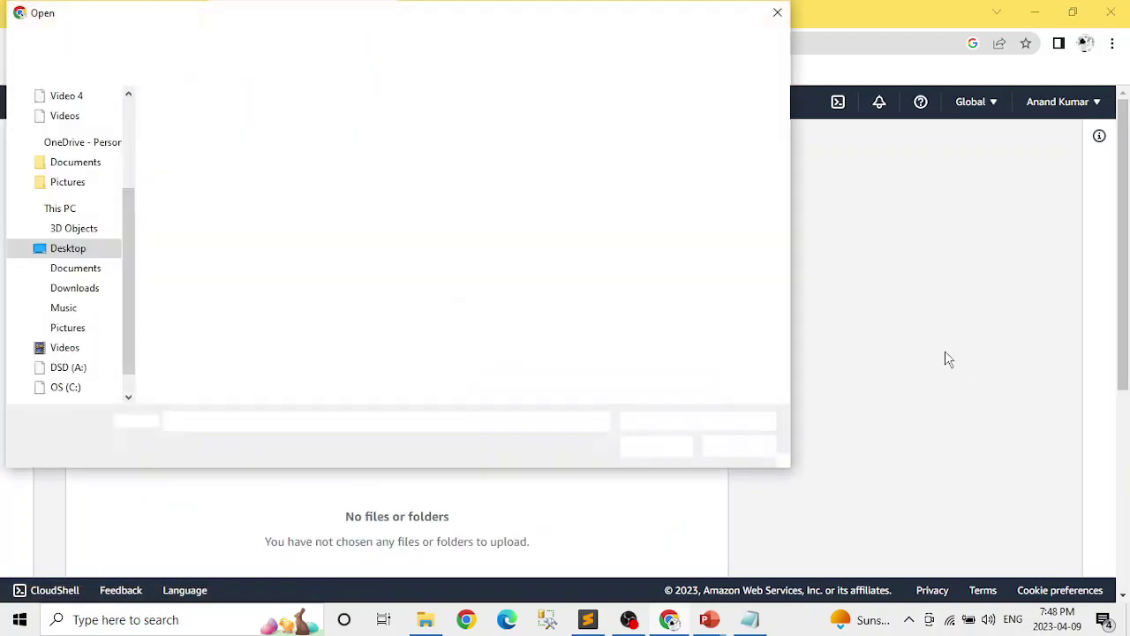
{"action": "left_click", "coordinate": [380, 295]}
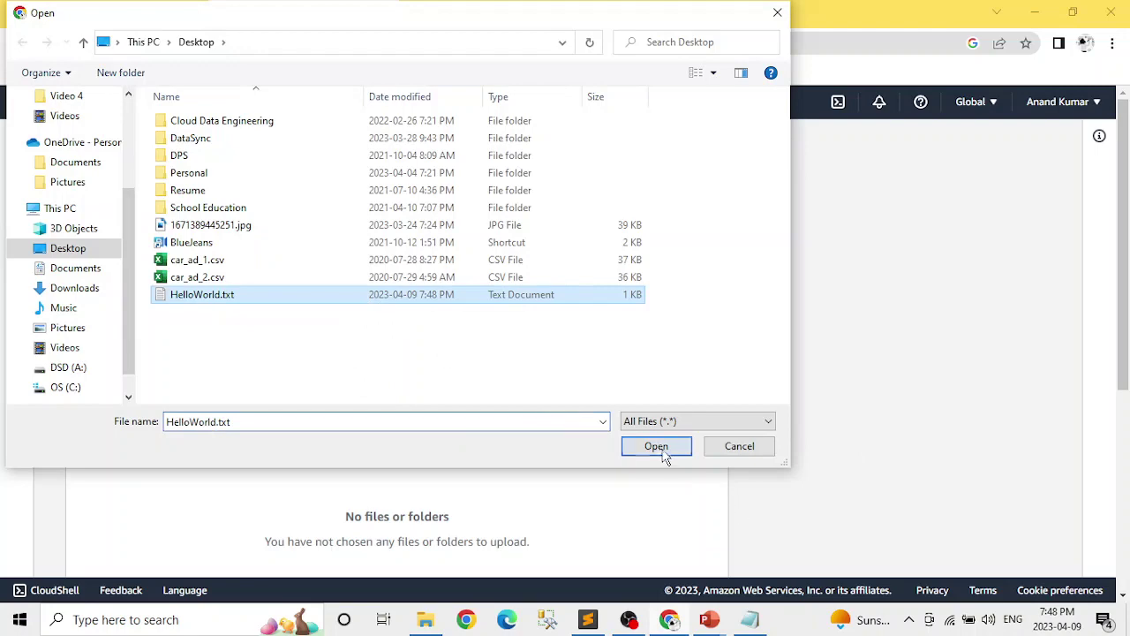
{"action": "left_click", "coordinate": [663, 453]}
{"action": "scroll", "coordinate": [943, 421], "scroll_direction": "down", "scroll_amount": 3}
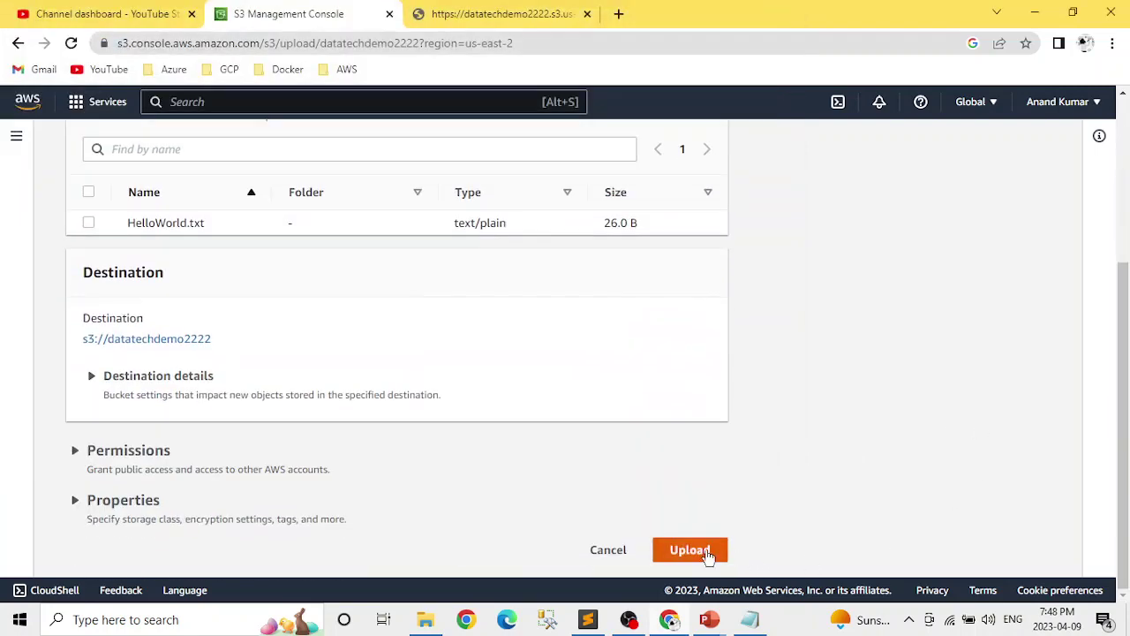
{"action": "left_click", "coordinate": [707, 556]}
Back in the bucket, show all object versions and open the newest HelloWorld.txt.
{"action": "scroll", "coordinate": [764, 419], "scroll_direction": "down", "scroll_amount": 3}
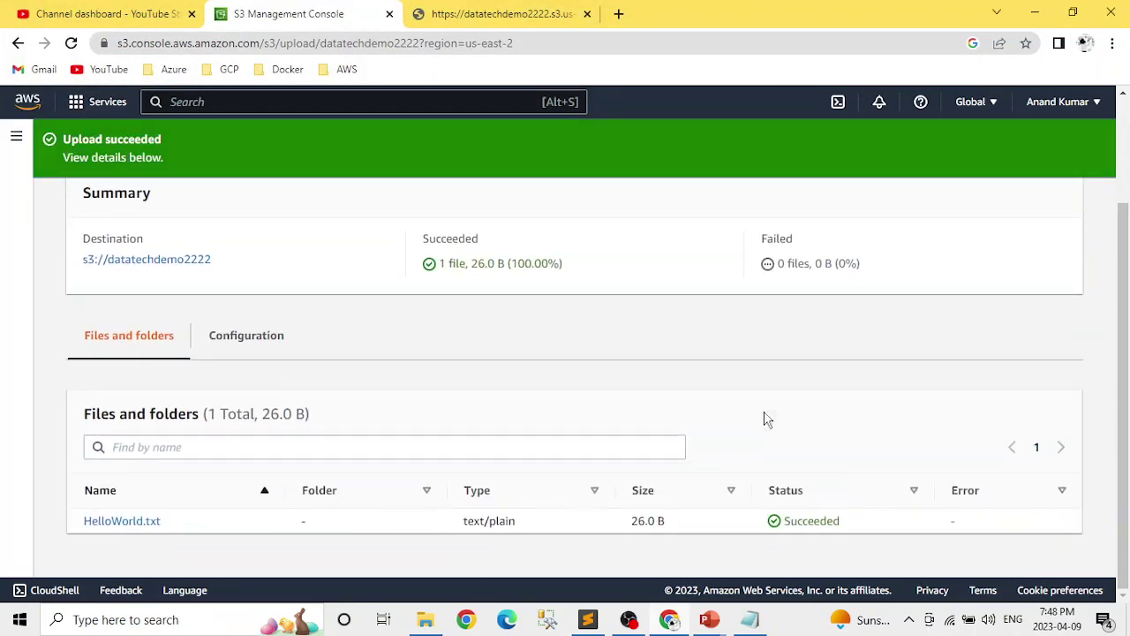
{"action": "left_click", "coordinate": [202, 261]}
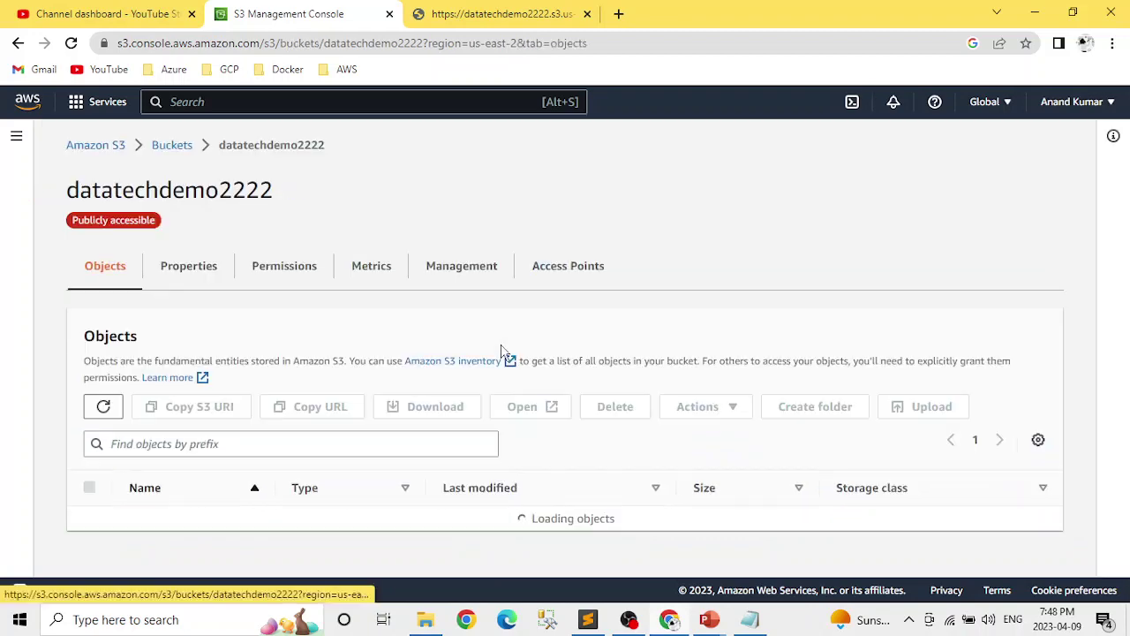
{"action": "scroll", "coordinate": [682, 360], "scroll_direction": "down", "scroll_amount": 1}
{"action": "left_click", "coordinate": [522, 415]}
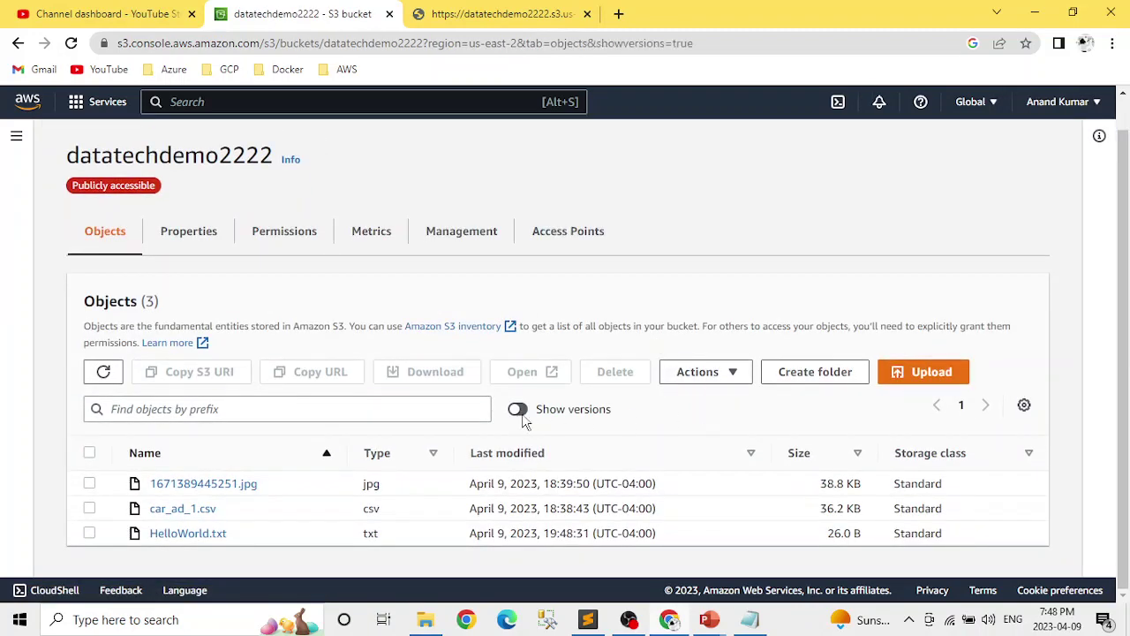
{"action": "scroll", "coordinate": [719, 324], "scroll_direction": "down", "scroll_amount": 3}
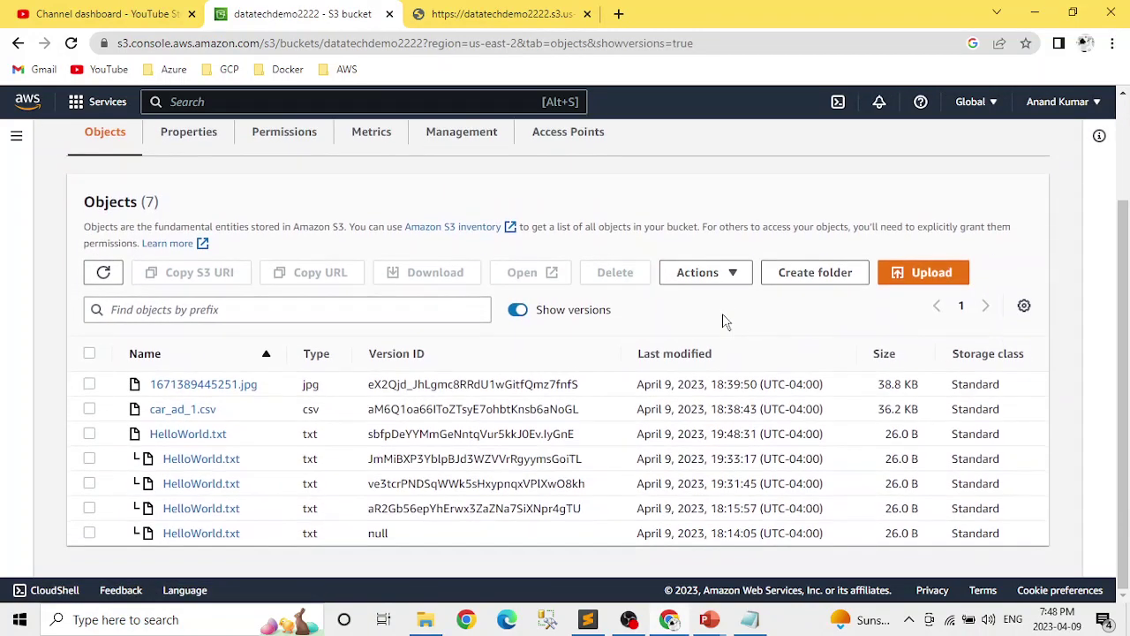
{"action": "left_click", "coordinate": [185, 435]}
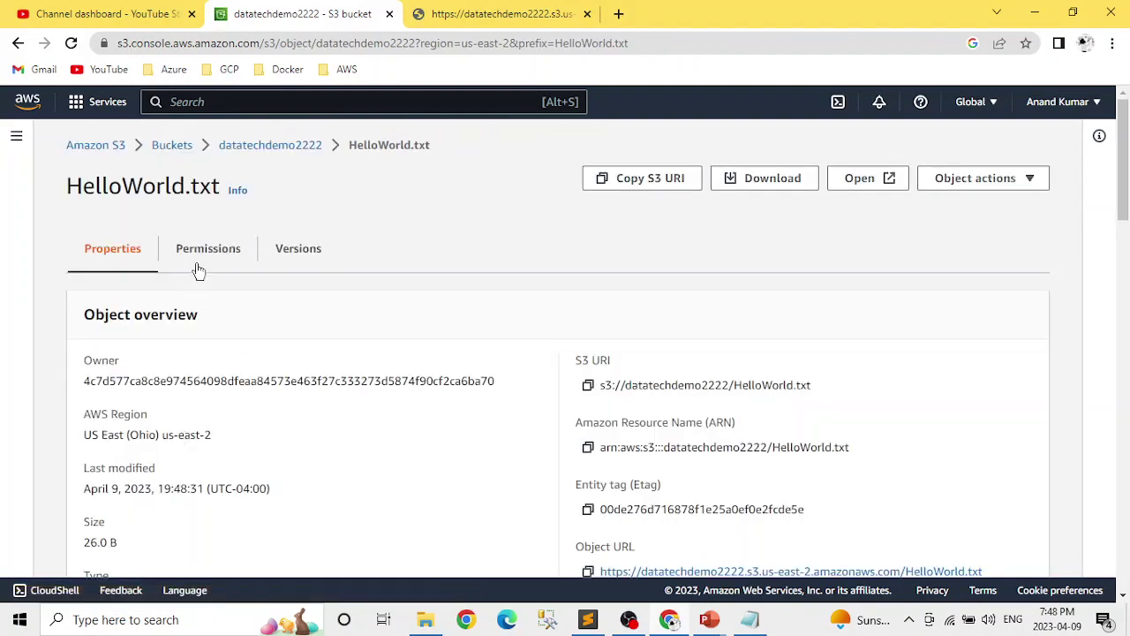
Grant Everyone read on HelloWorld.txt's object and ACL, acknowledge the warning, and save.
{"action": "left_click", "coordinate": [203, 256]}
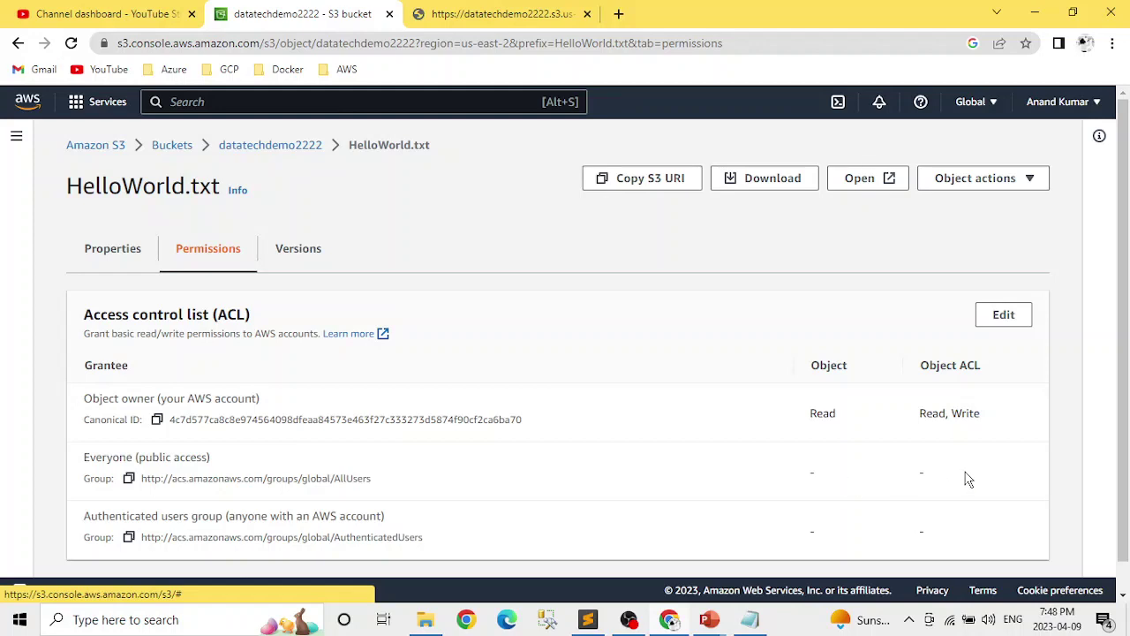
{"action": "left_click", "coordinate": [1008, 315]}
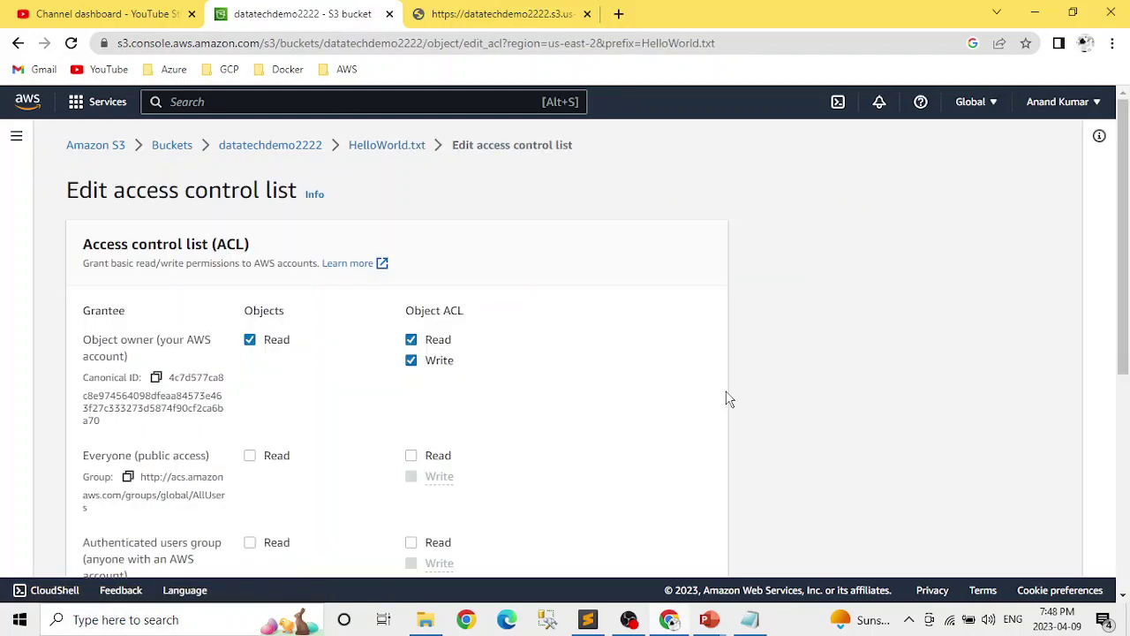
{"action": "left_click_drag", "start_coordinate": [266, 452], "coordinate": [273, 454]}
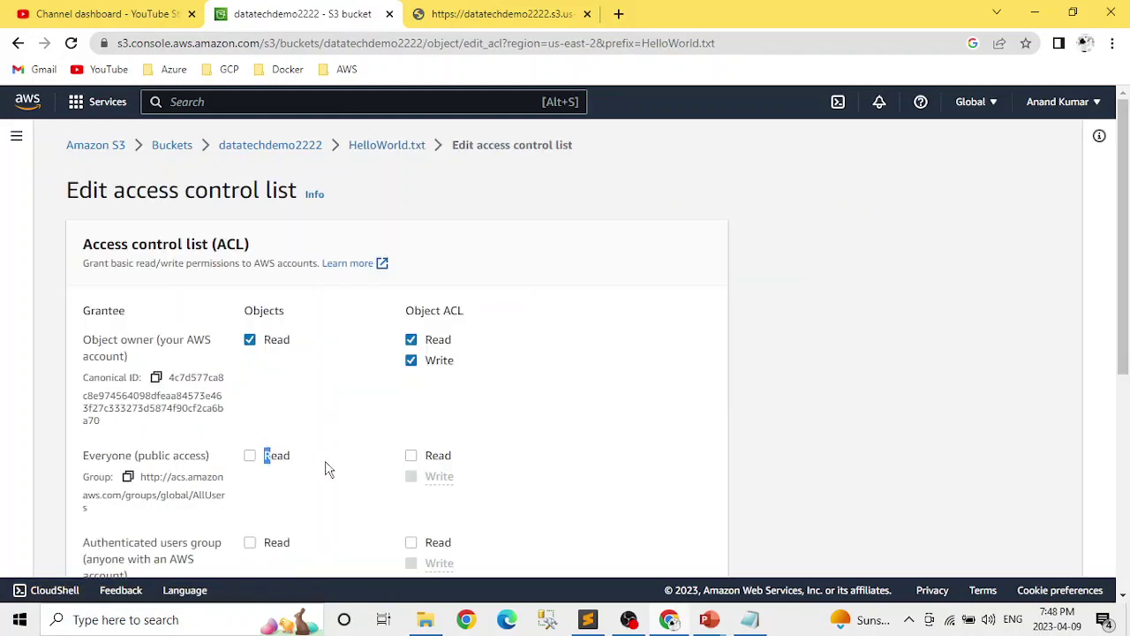
{"action": "left_click", "coordinate": [250, 455]}
{"action": "left_click", "coordinate": [411, 457]}
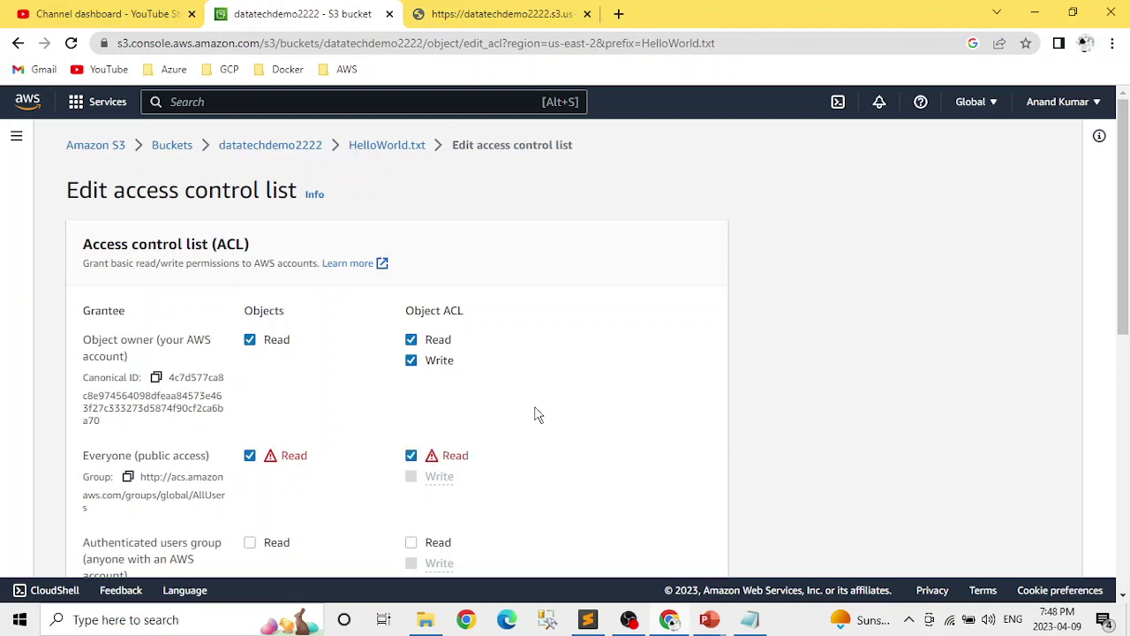
{"action": "scroll", "coordinate": [535, 411], "scroll_direction": "down", "scroll_amount": 5}
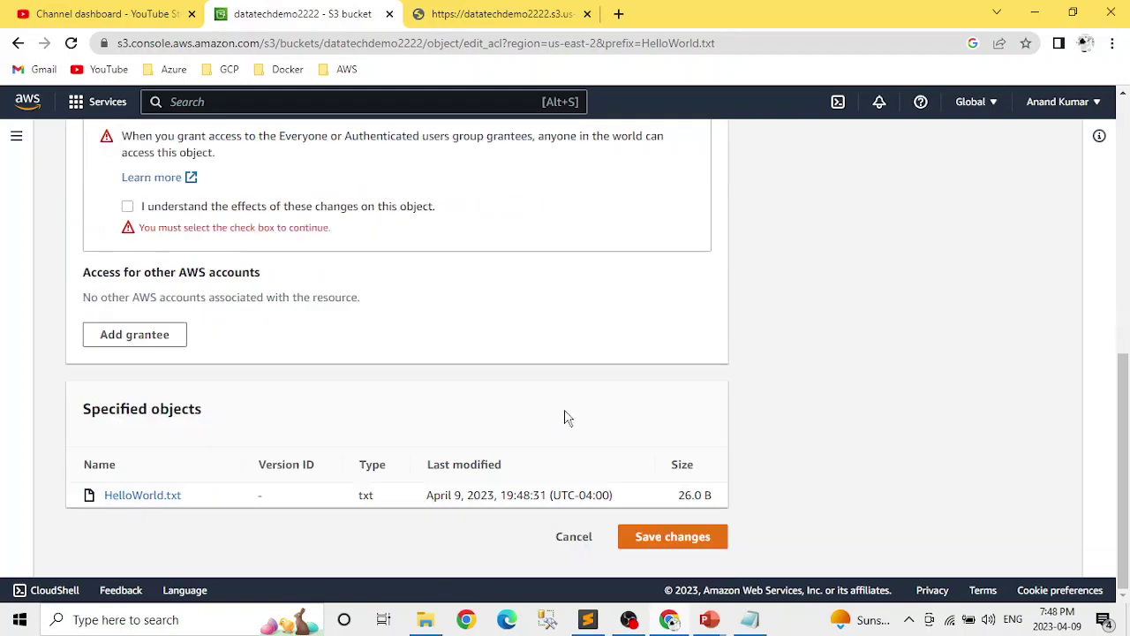
{"action": "left_click", "coordinate": [206, 209]}
{"action": "left_click", "coordinate": [673, 535]}
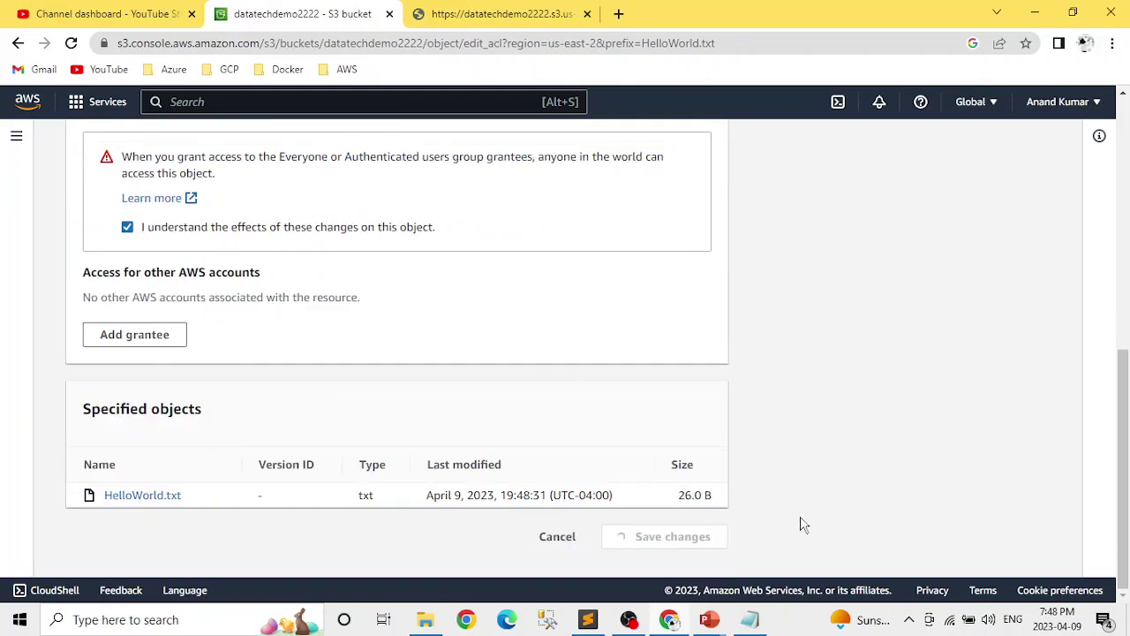
{"action": "scroll", "coordinate": [805, 523], "scroll_direction": "down", "scroll_amount": 5}
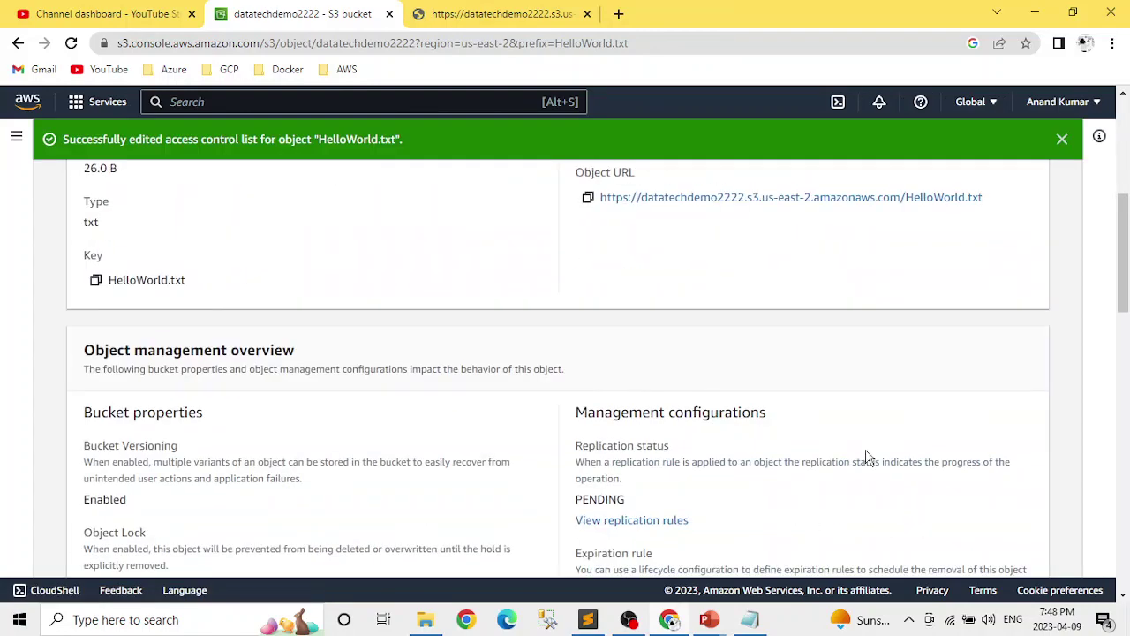
{"action": "scroll", "coordinate": [828, 313], "scroll_direction": "up", "scroll_amount": 2}
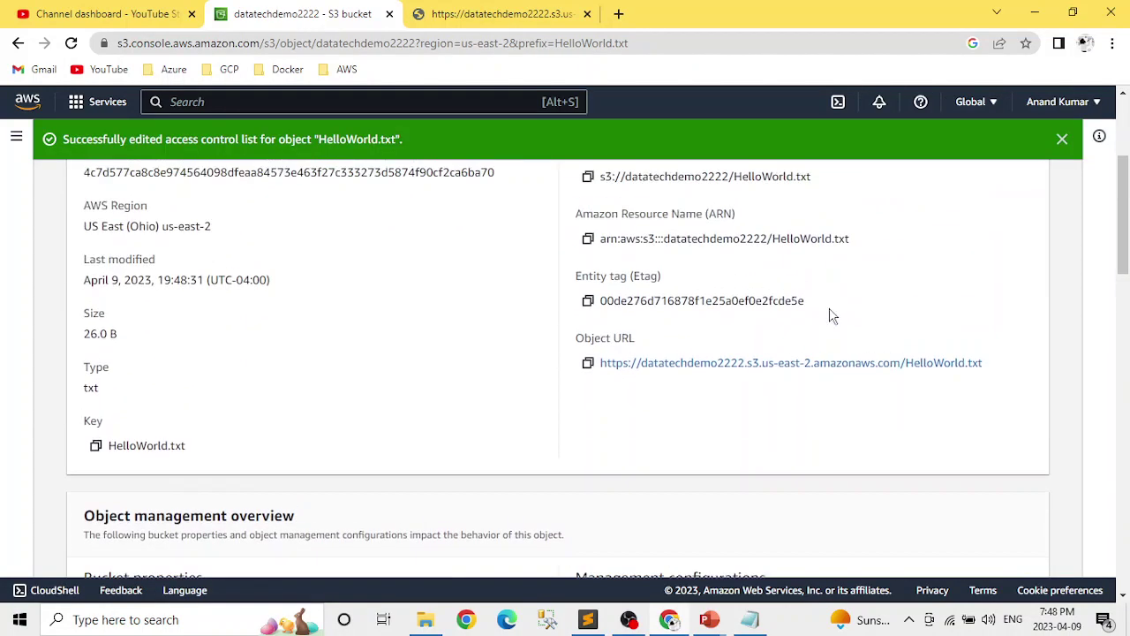
{"action": "right_click", "coordinate": [883, 364]}
Open HelloWorld.txt's object URL in a new tab and reload it to show 'Verison 2'.
{"action": "left_click", "coordinate": [905, 376]}
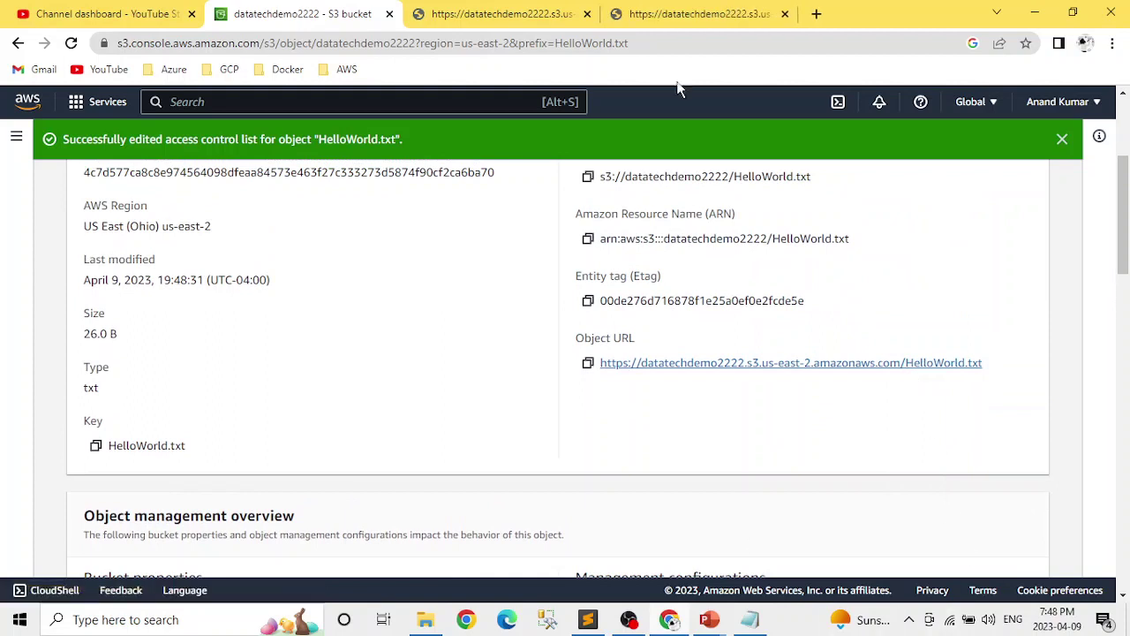
{"action": "left_click", "coordinate": [685, 15]}
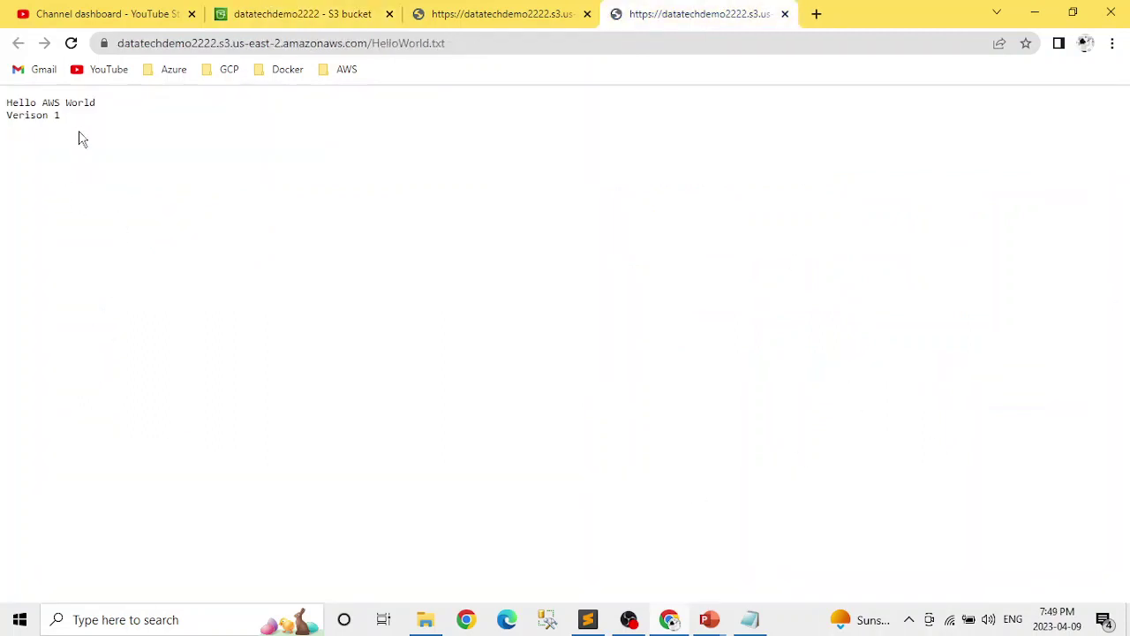
{"action": "left_click", "coordinate": [73, 44]}
{"action": "left_click_drag", "start_coordinate": [82, 131], "coordinate": [2, 104]}
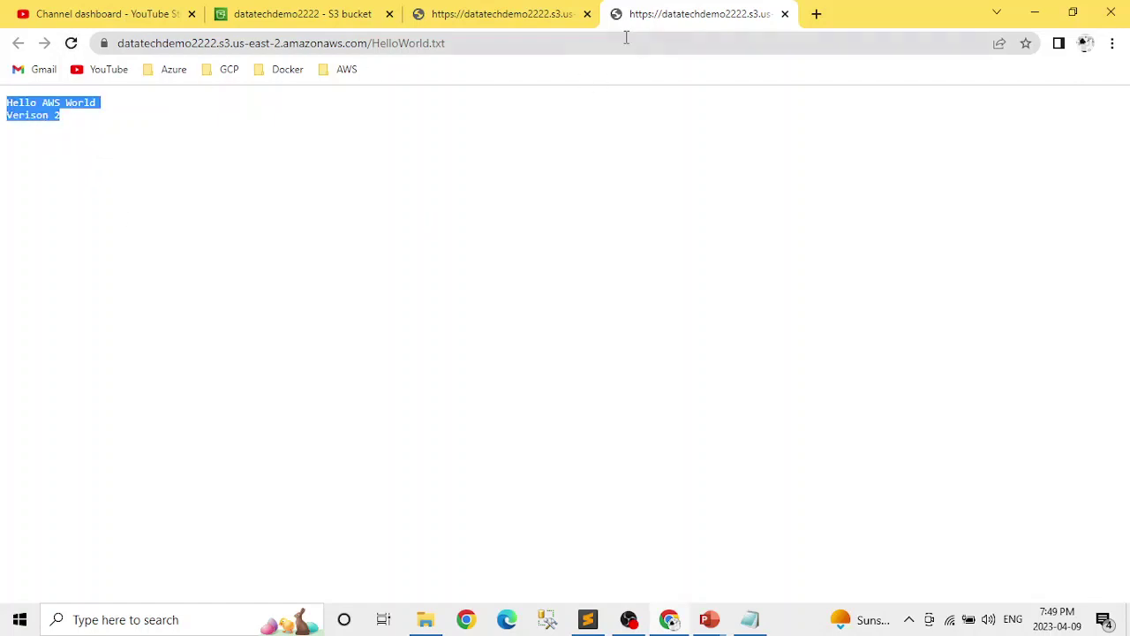
Reload the earlier preview tab, then close both preview tabs to return to S3.
{"action": "left_click", "coordinate": [530, 14]}
{"action": "left_click", "coordinate": [71, 42]}
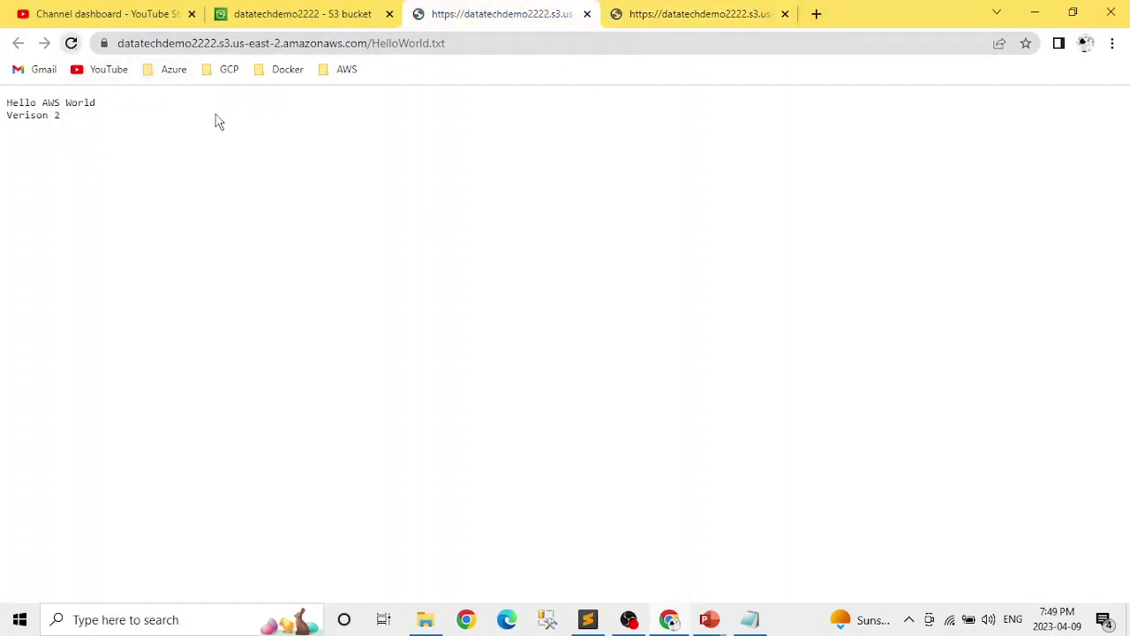
{"action": "left_click", "coordinate": [587, 14]}
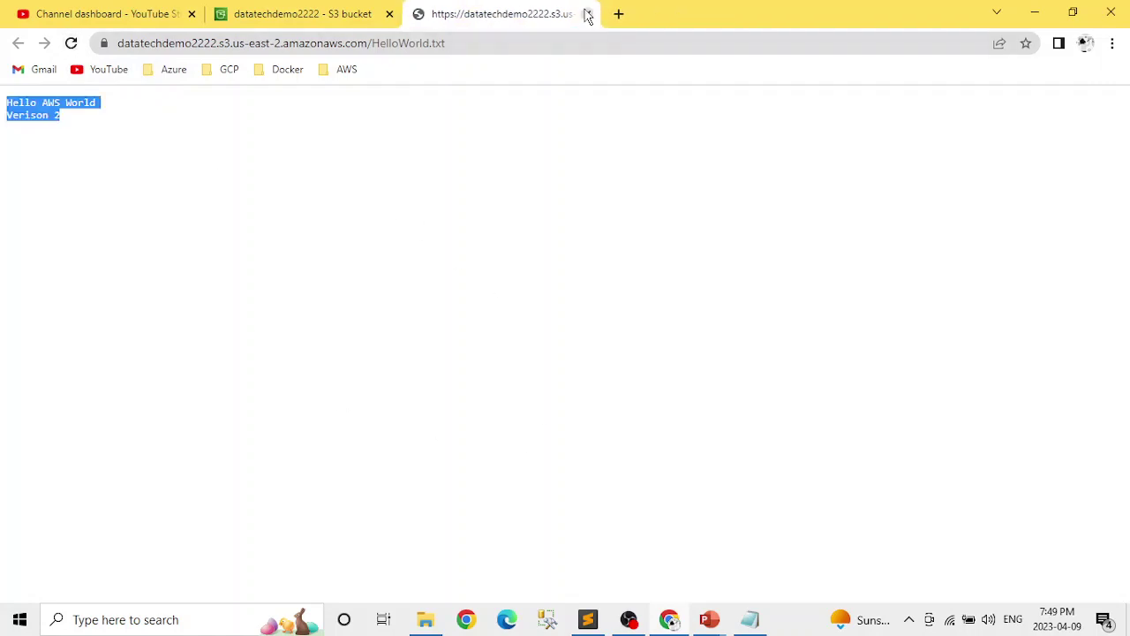
{"action": "left_click", "coordinate": [587, 14]}
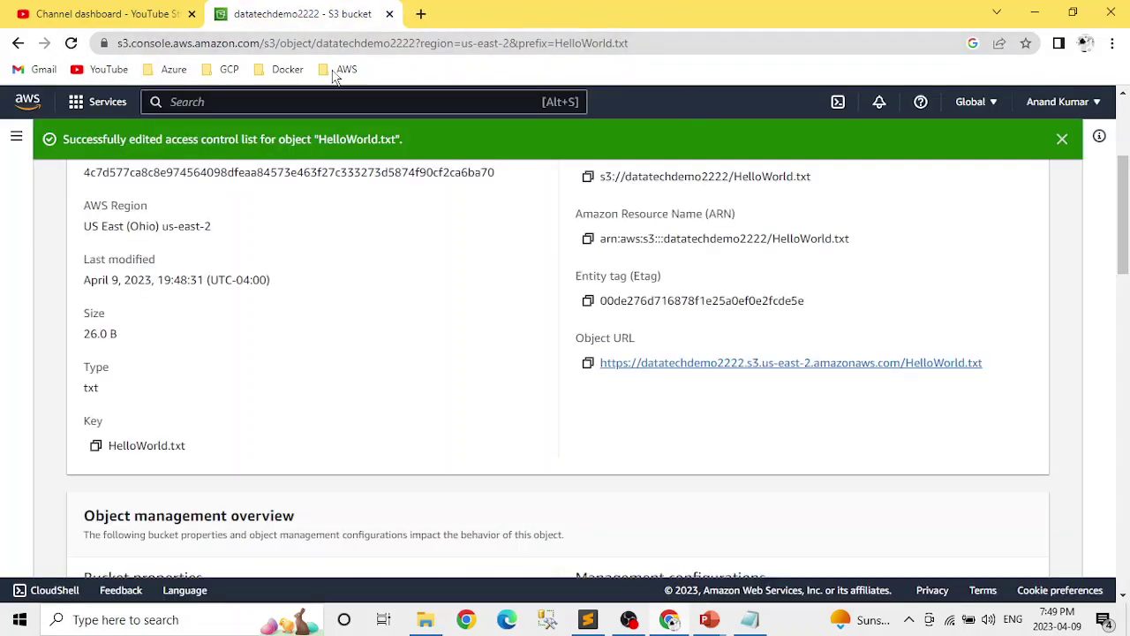
{"action": "scroll", "coordinate": [458, 394], "scroll_direction": "up", "scroll_amount": 3}
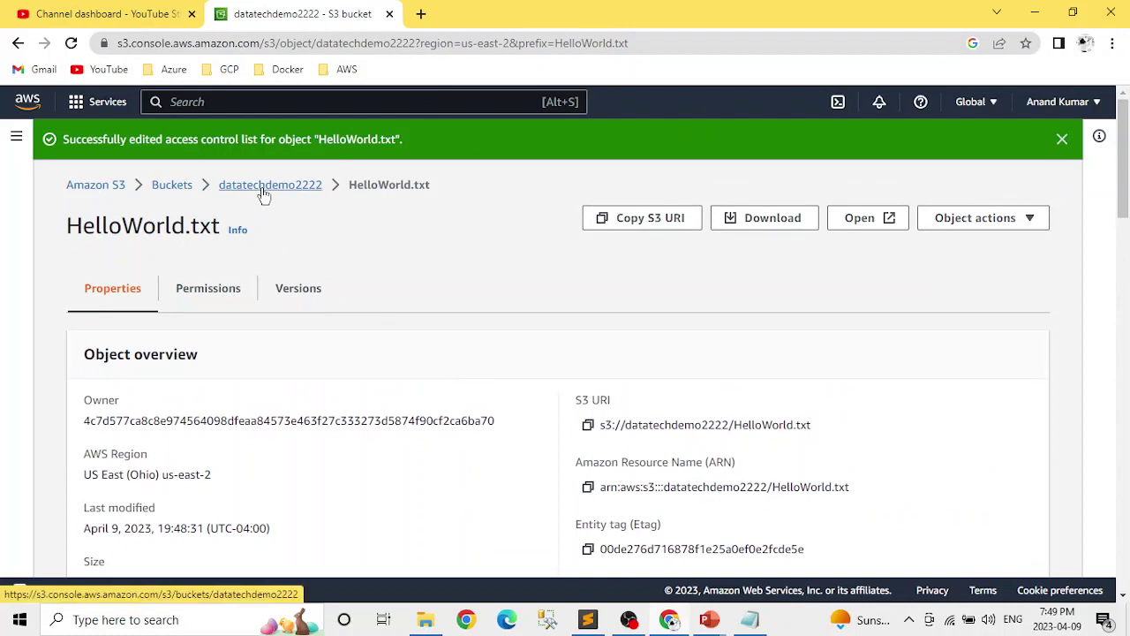
In datatechdemo2222, review HelloWorld.txt's versions, hide them again, and select HelloWorld.txt.
{"action": "left_click", "coordinate": [262, 193]}
{"action": "scroll", "coordinate": [576, 398], "scroll_direction": "down", "scroll_amount": 1}
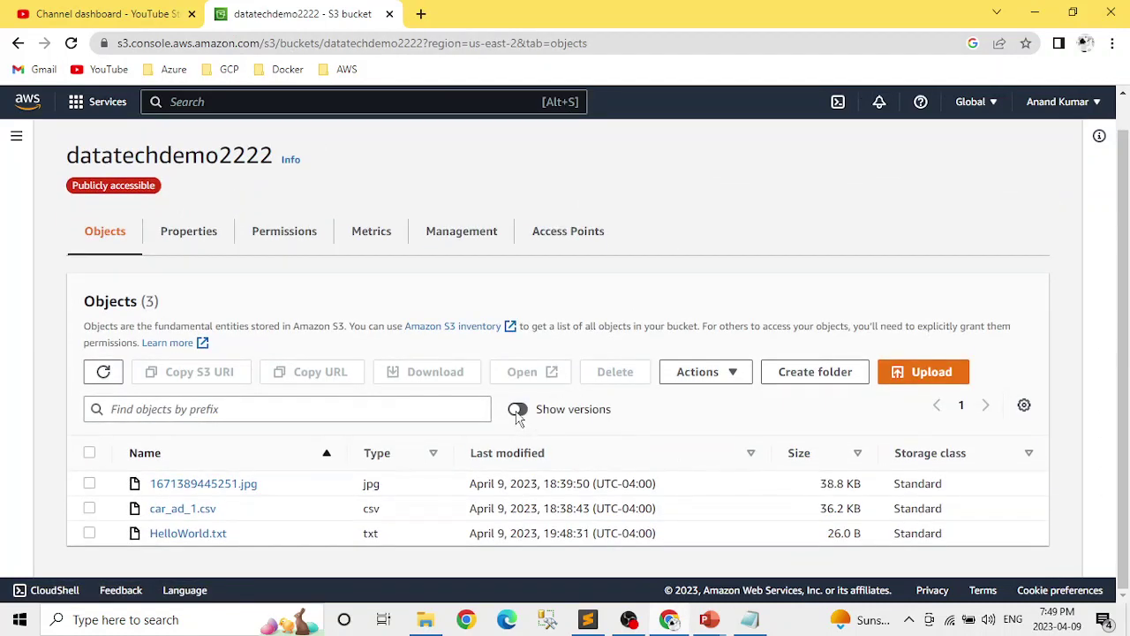
{"action": "left_click", "coordinate": [517, 409]}
{"action": "scroll", "coordinate": [542, 432], "scroll_direction": "down", "scroll_amount": 3}
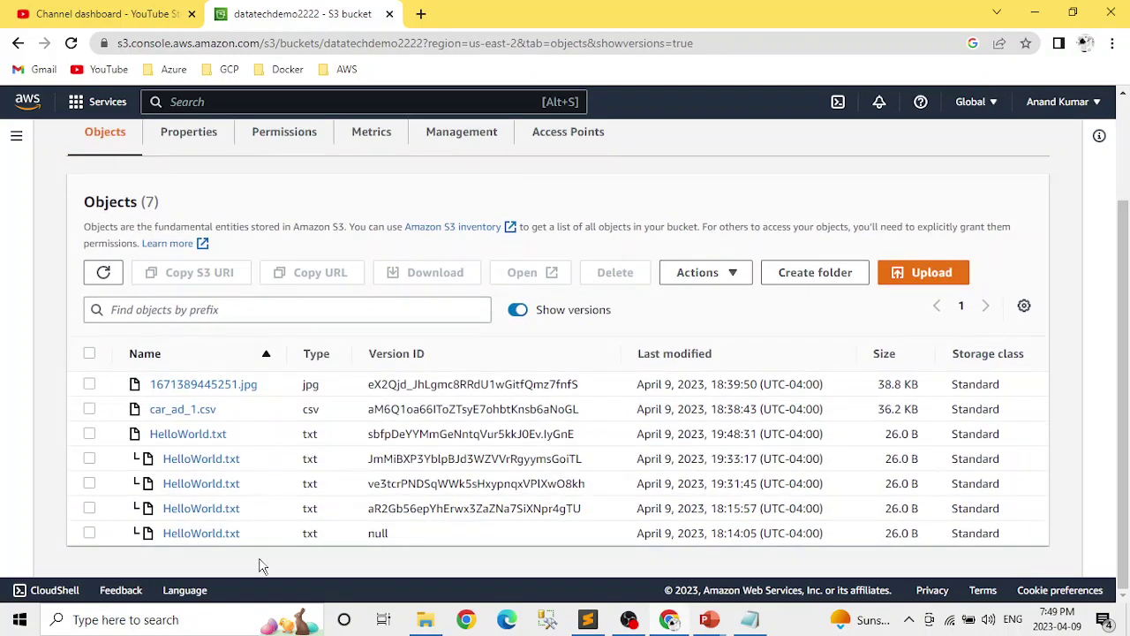
{"action": "left_click", "coordinate": [518, 310]}
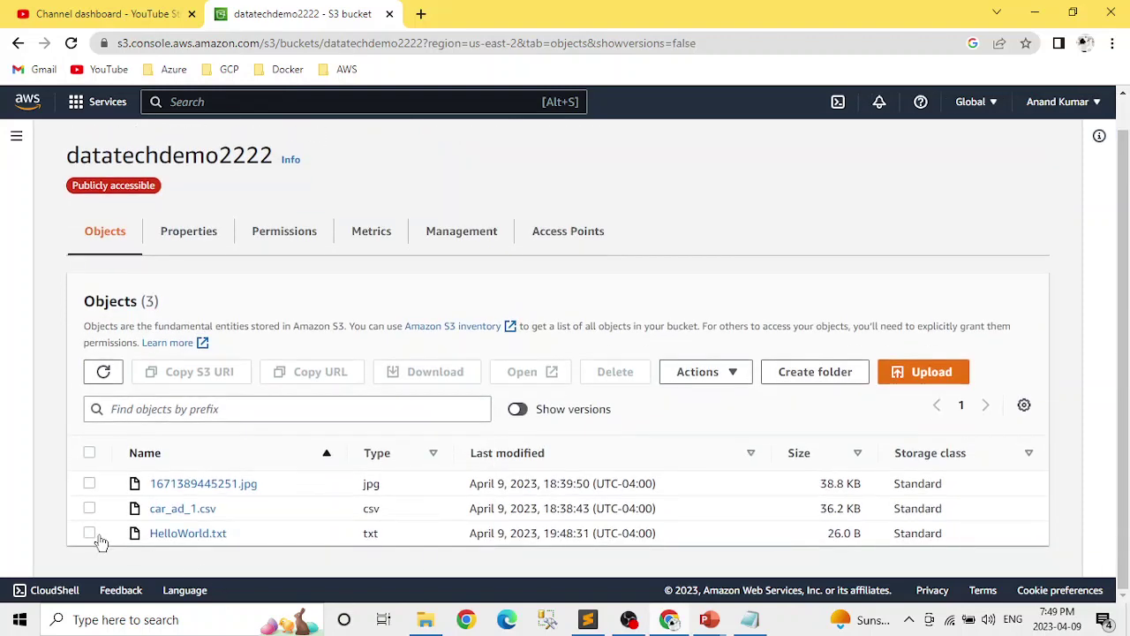
{"action": "left_click", "coordinate": [91, 534]}
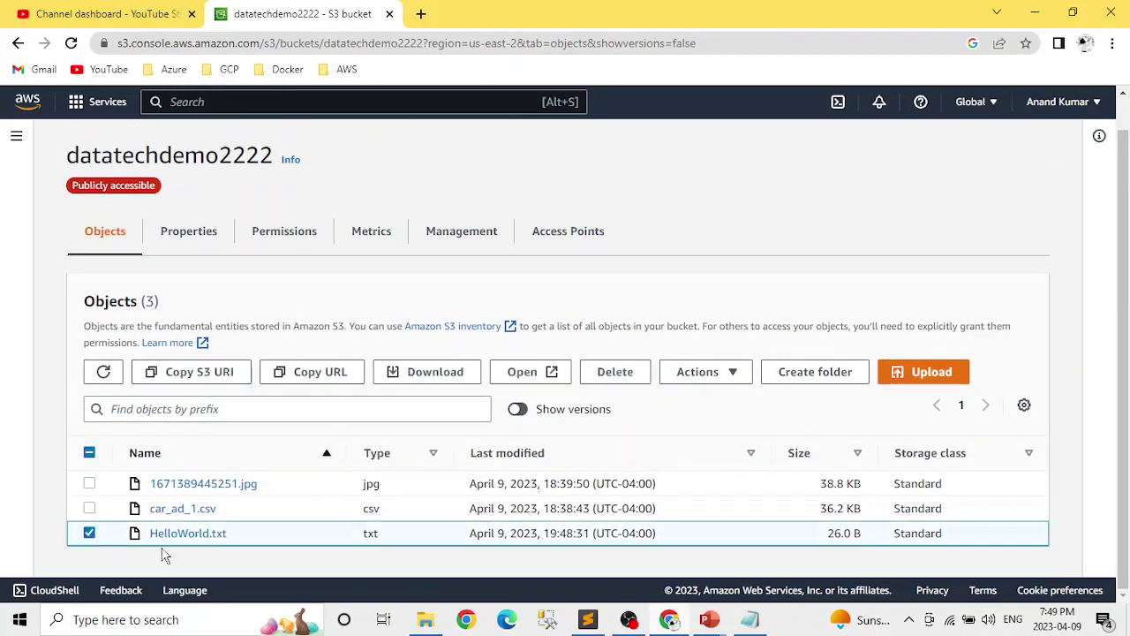
Delete HelloWorld.txt by confirming with 'delete', then return to datatechdemo2222.
{"action": "left_click", "coordinate": [618, 375]}
{"action": "scroll", "coordinate": [621, 382], "scroll_direction": "down", "scroll_amount": 2}
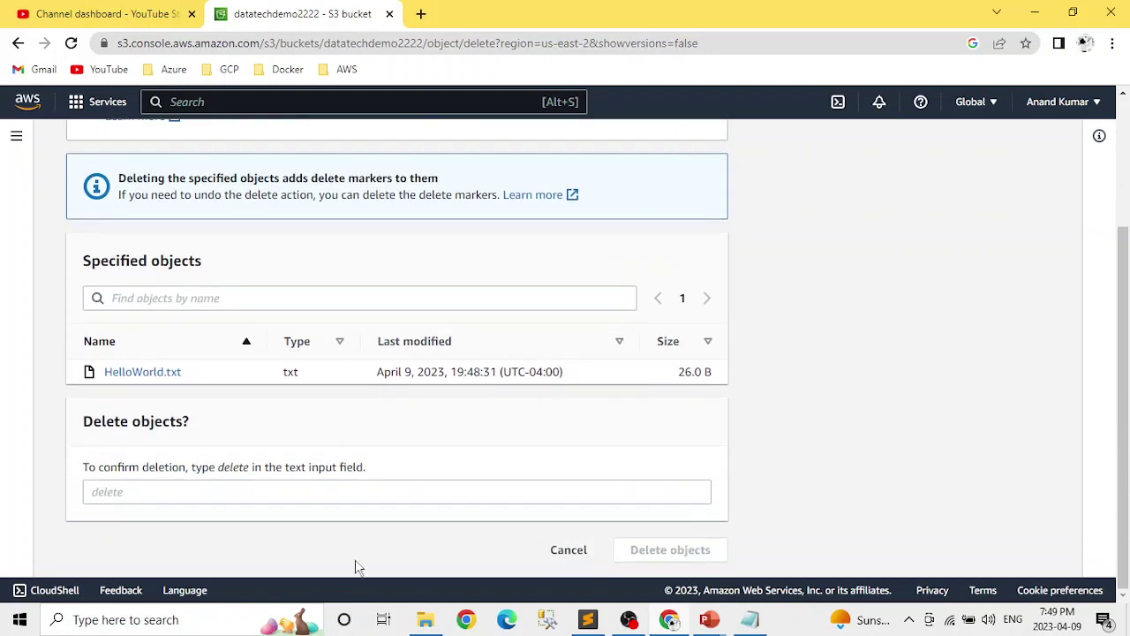
{"action": "left_click", "coordinate": [276, 492]}
{"action": "double_click", "coordinate": [227, 469]}
{"action": "key", "text": "ctrl+c"}
{"action": "left_click", "coordinate": [211, 492]}
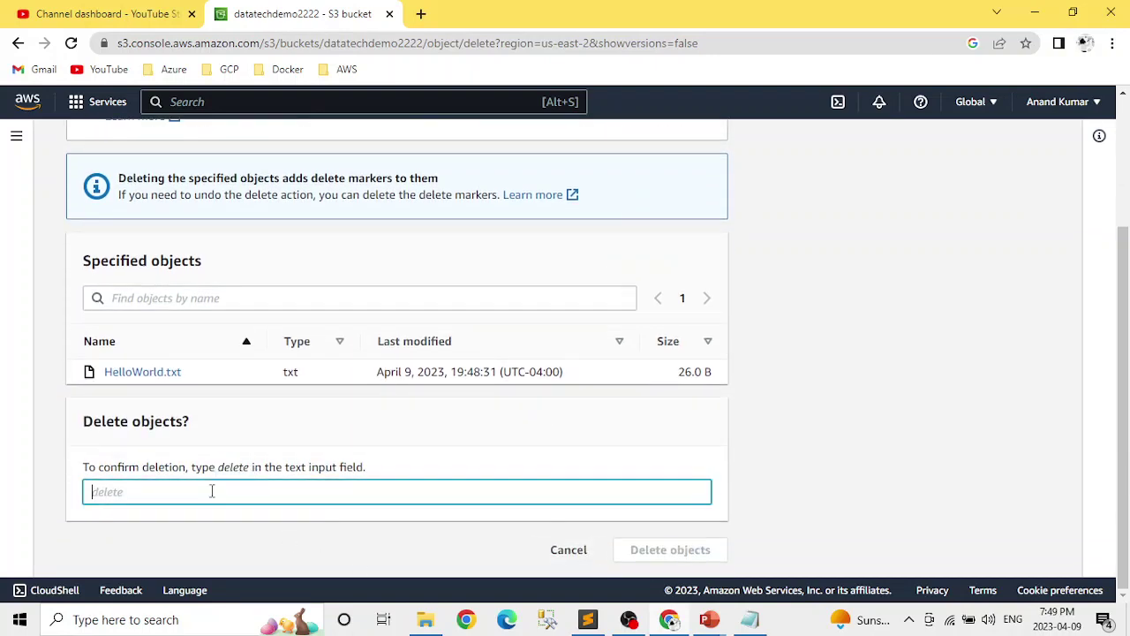
{"action": "key", "text": "ctrl+v"}
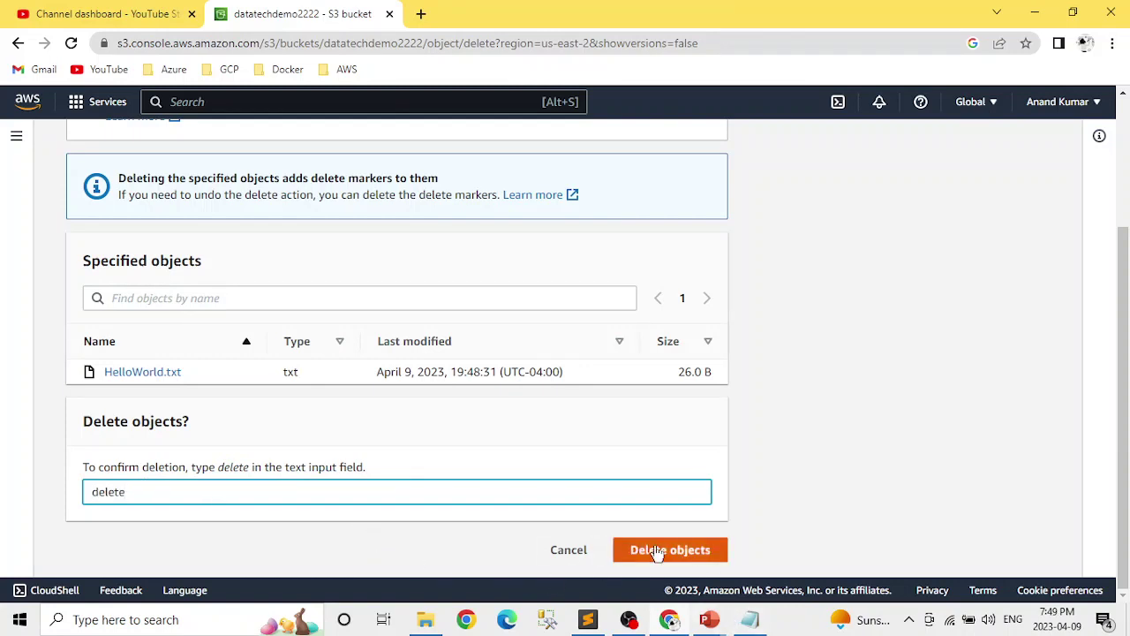
{"action": "left_click", "coordinate": [662, 550]}
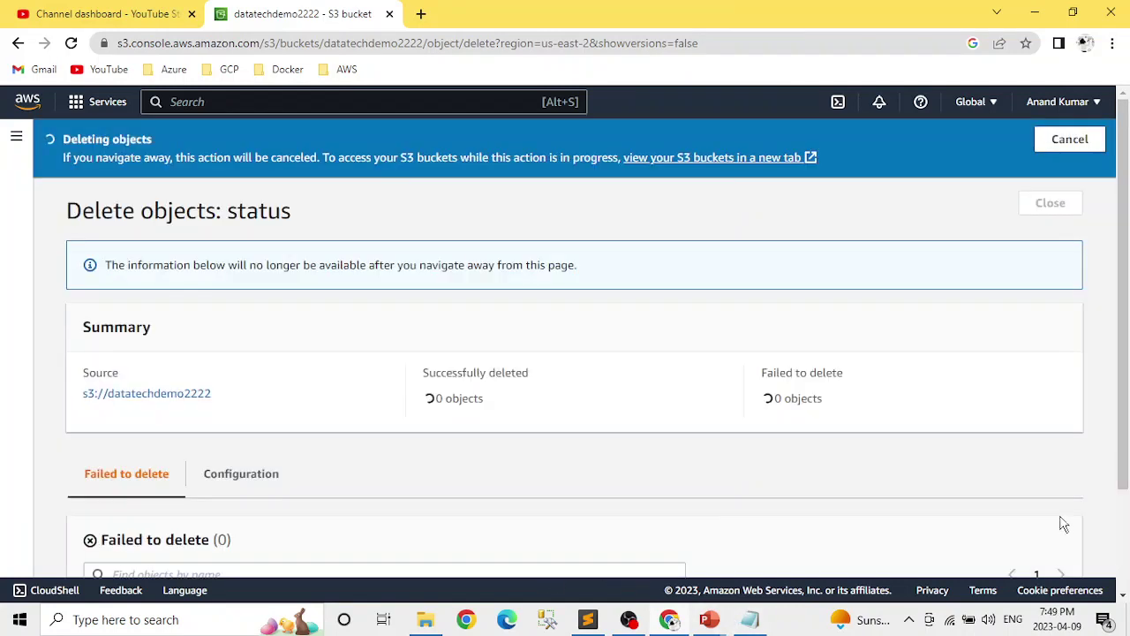
{"action": "left_click", "coordinate": [170, 399]}
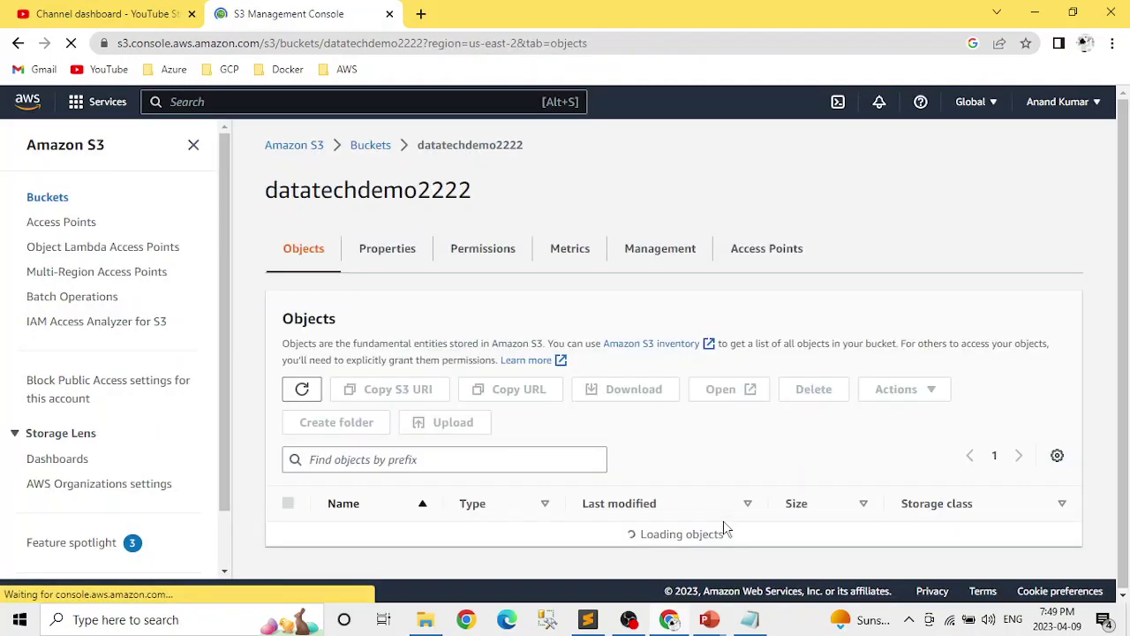
Show versions, collapse the sidebar, and select HelloWorld.txt's delete marker (19:49:46).
{"action": "scroll", "coordinate": [724, 527], "scroll_direction": "down", "scroll_amount": 1}
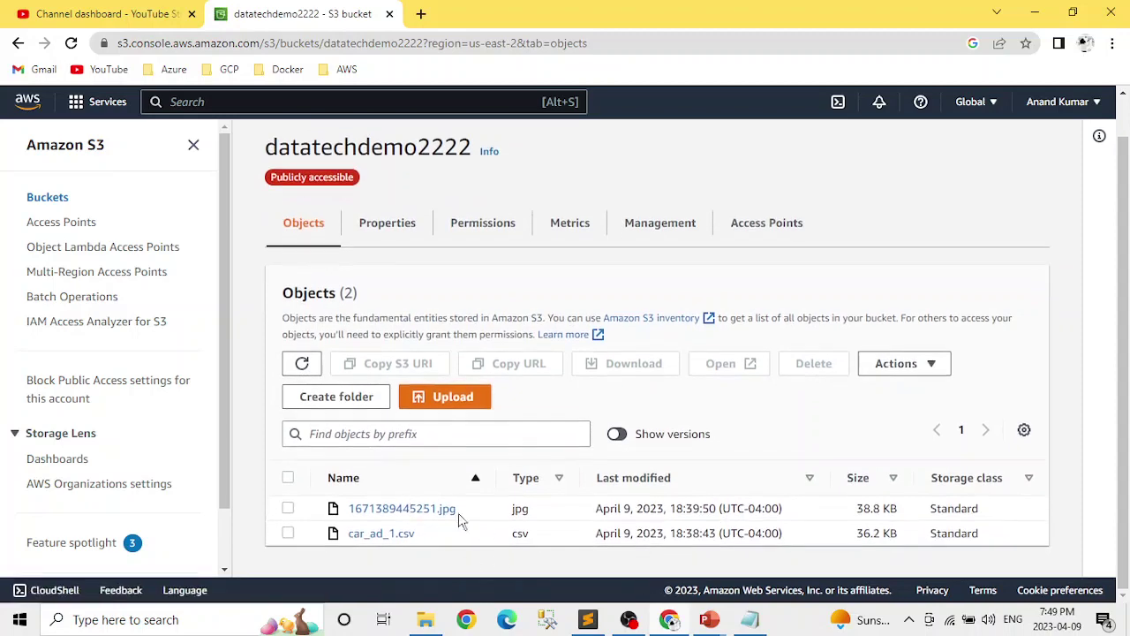
{"action": "left_click", "coordinate": [616, 433]}
{"action": "scroll", "coordinate": [788, 423], "scroll_direction": "down", "scroll_amount": 3}
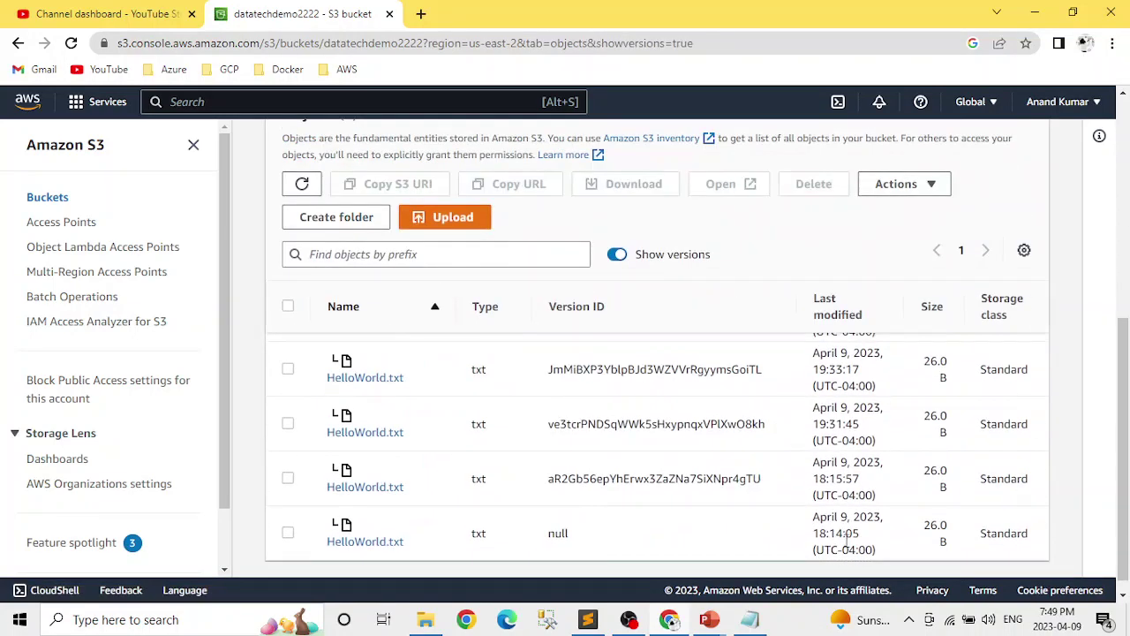
{"action": "left_click", "coordinate": [193, 144]}
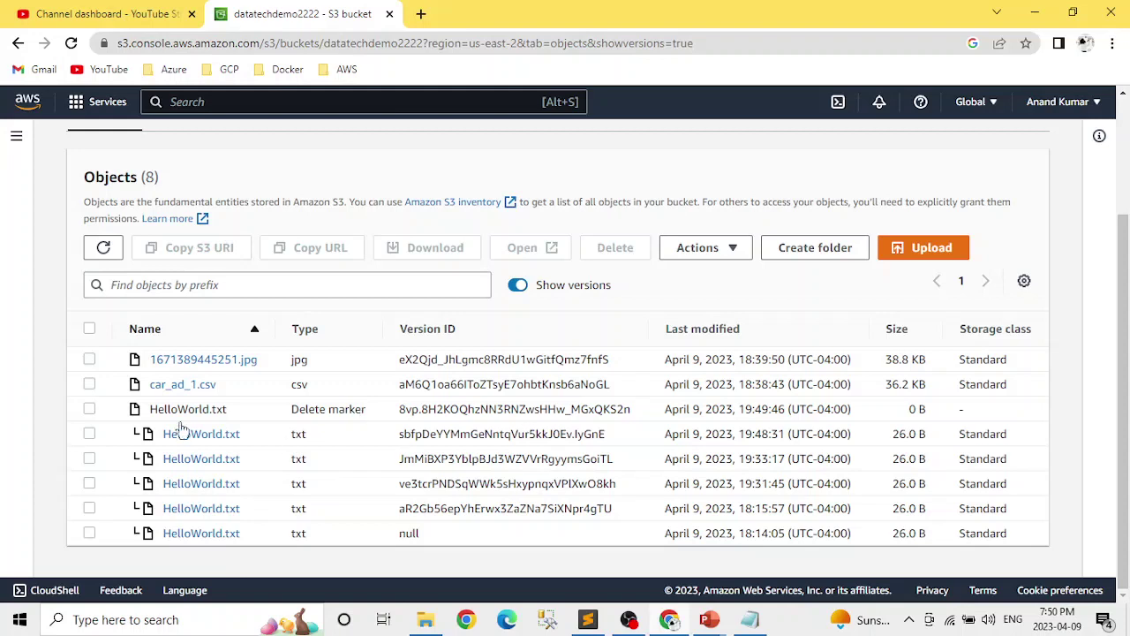
{"action": "left_click", "coordinate": [89, 410]}
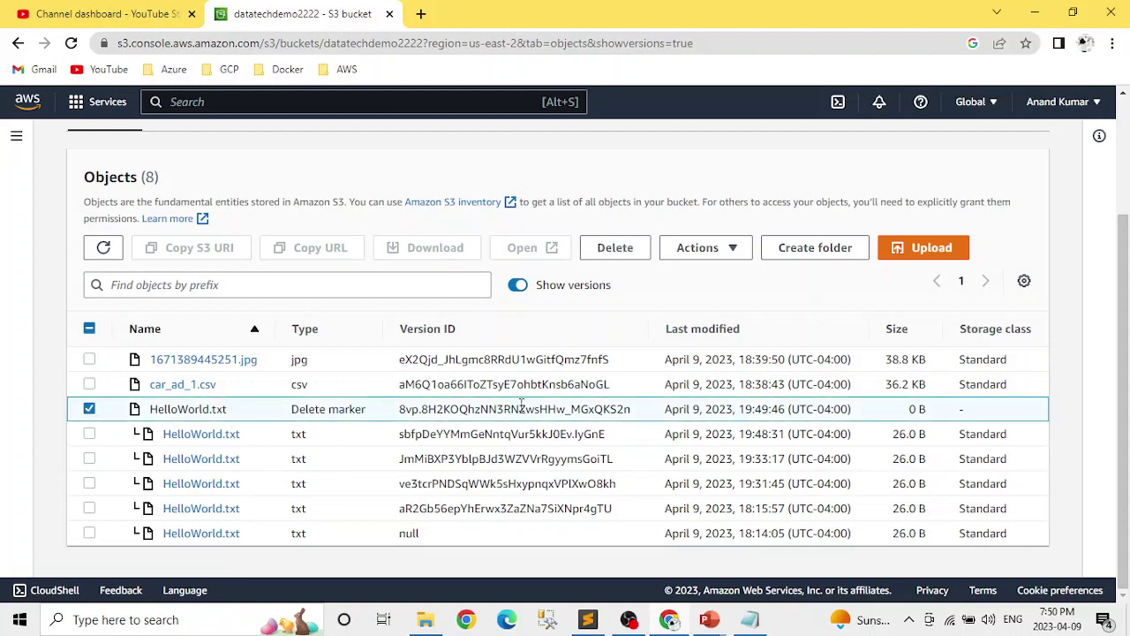
Permanently delete the HelloWorld.txt delete marker by confirming 'permanently delete', then return to the bucket.
{"action": "left_click", "coordinate": [624, 254]}
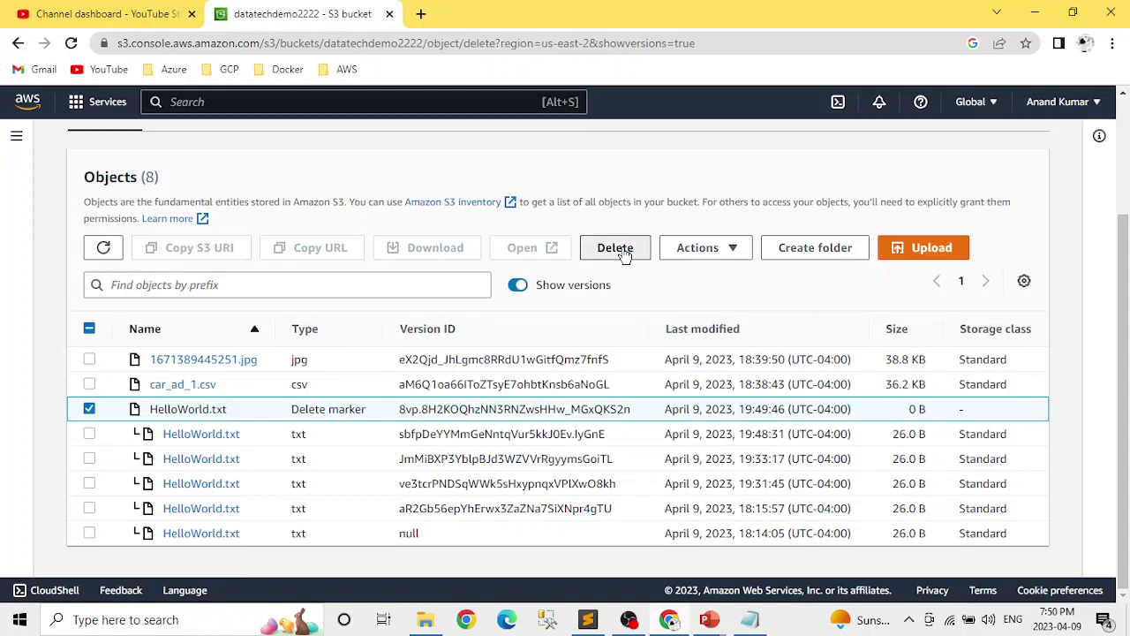
{"action": "scroll", "coordinate": [348, 445], "scroll_direction": "down", "scroll_amount": 2}
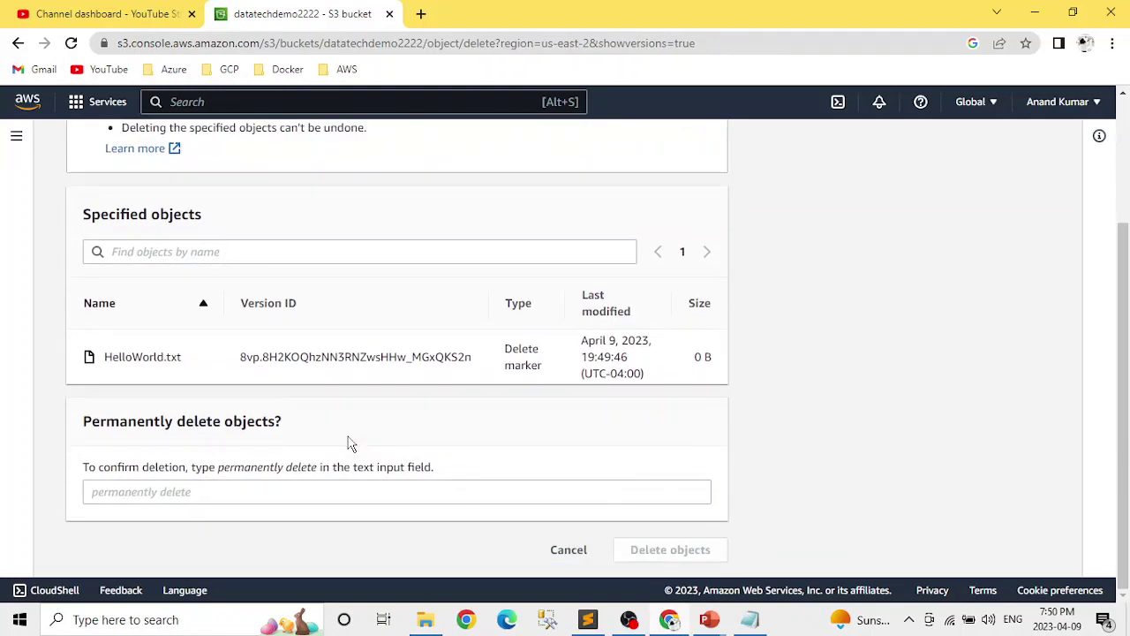
{"action": "left_click_drag", "start_coordinate": [320, 475], "coordinate": [219, 474]}
{"action": "key", "text": "ctrl+c"}
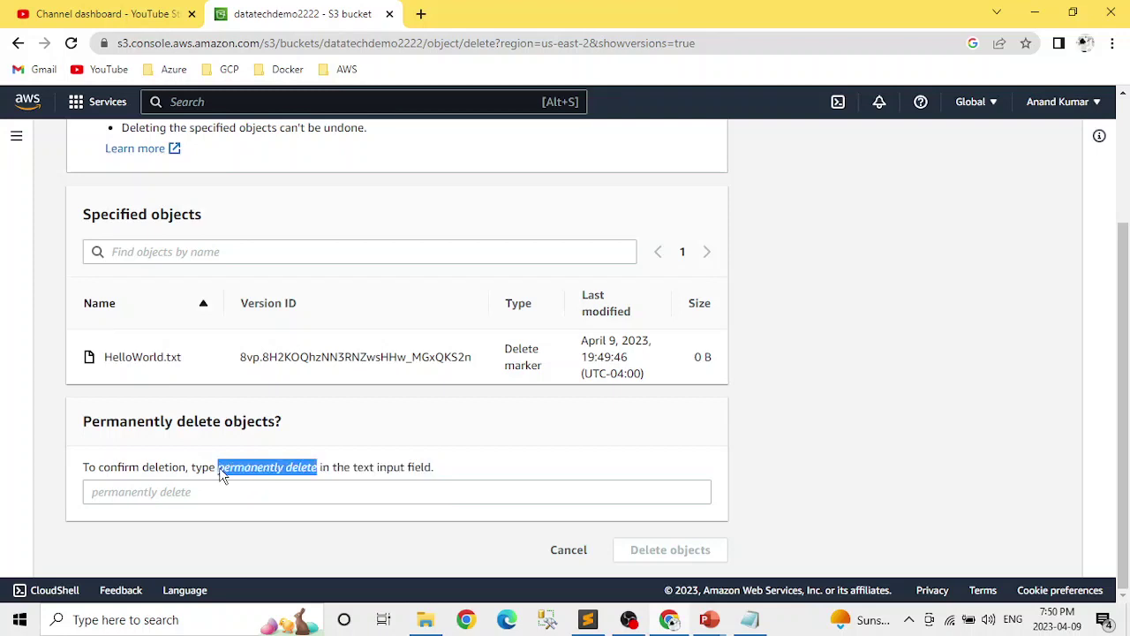
{"action": "left_click", "coordinate": [208, 487]}
{"action": "key", "text": "ctrl+v"}
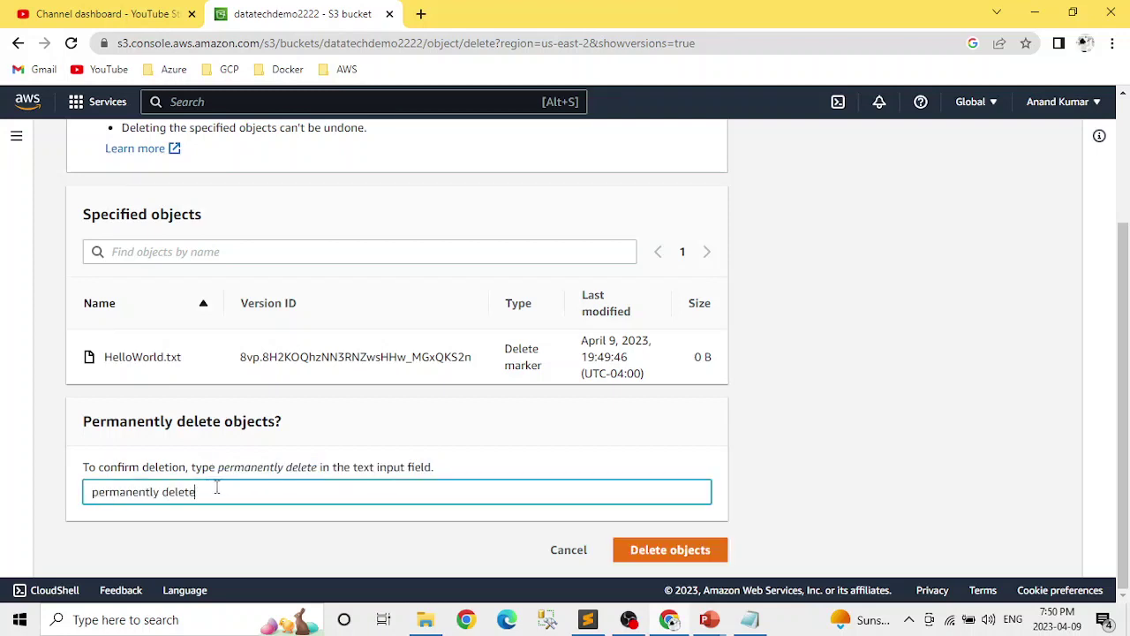
{"action": "left_click", "coordinate": [694, 549]}
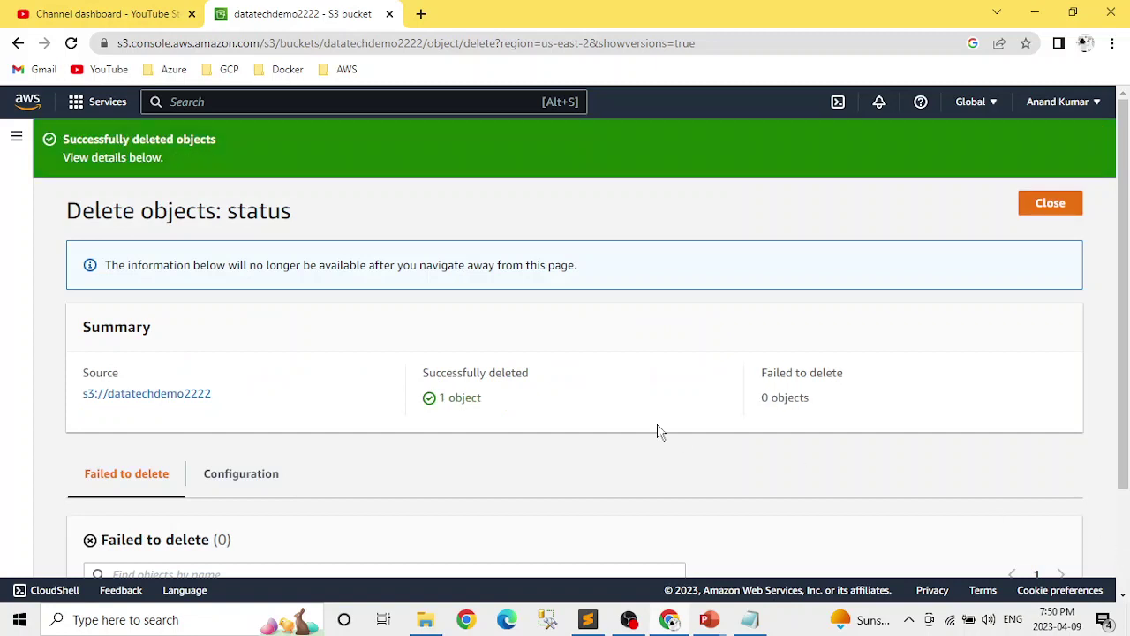
{"action": "scroll", "coordinate": [659, 431], "scroll_direction": "down", "scroll_amount": 2}
{"action": "scroll", "coordinate": [659, 432], "scroll_direction": "up", "scroll_amount": 2}
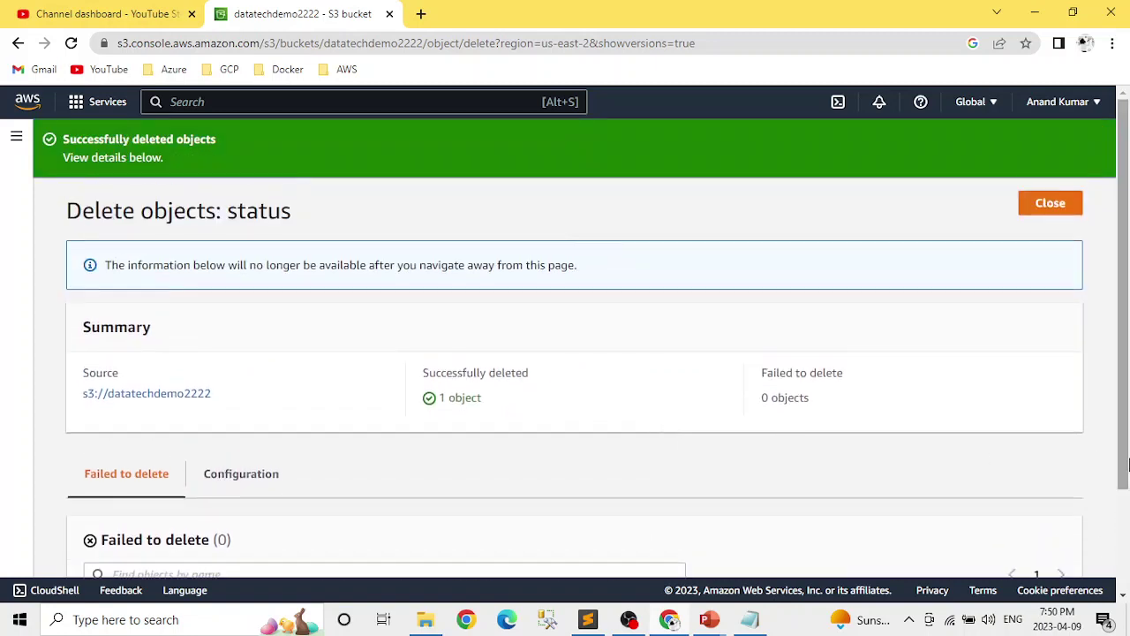
{"action": "left_click", "coordinate": [172, 394]}
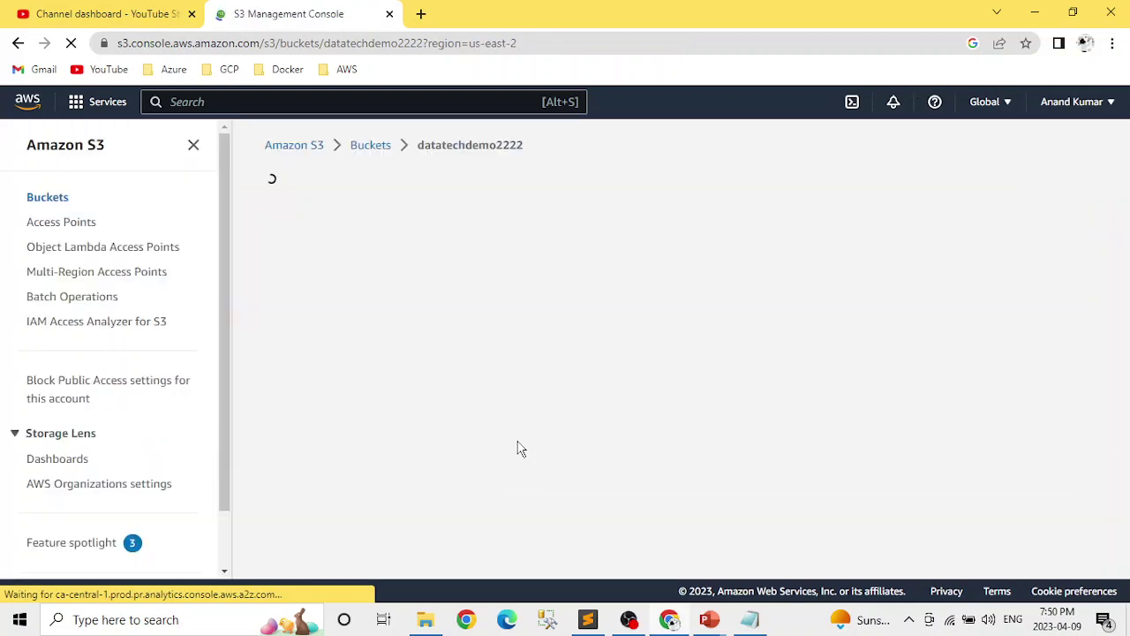
Confirm HelloWorld.txt is restored, then advance the PowerPoint slide show to the Replication slide.
{"action": "scroll", "coordinate": [517, 446], "scroll_direction": "down", "scroll_amount": 1}
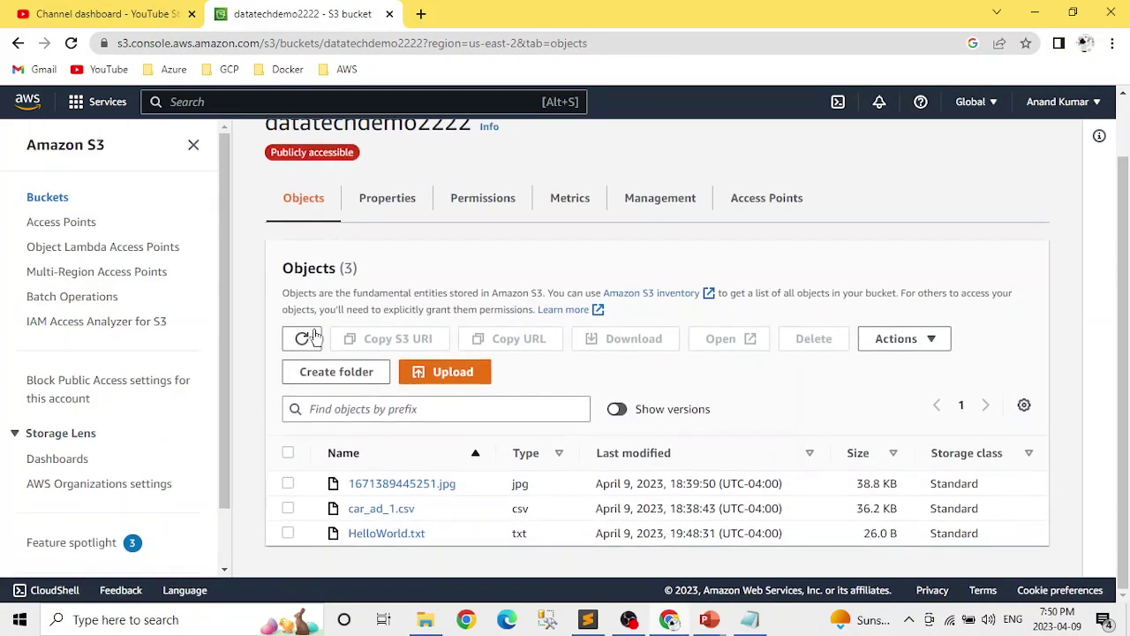
{"action": "left_click", "coordinate": [193, 144]}
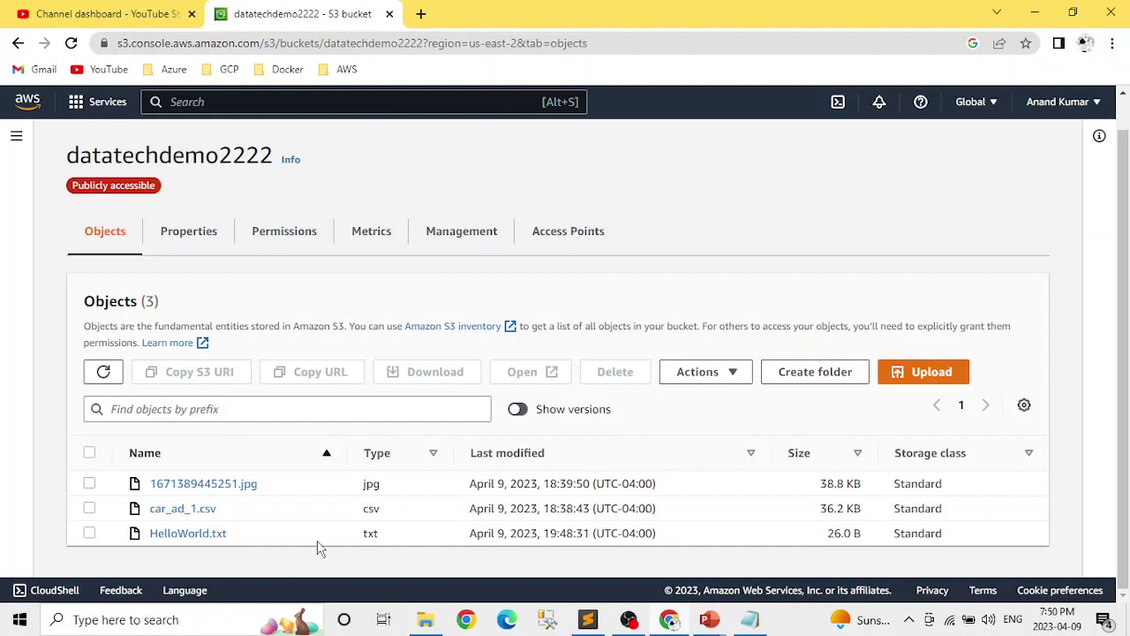
{"action": "mouse_move", "coordinate": [717, 623]}
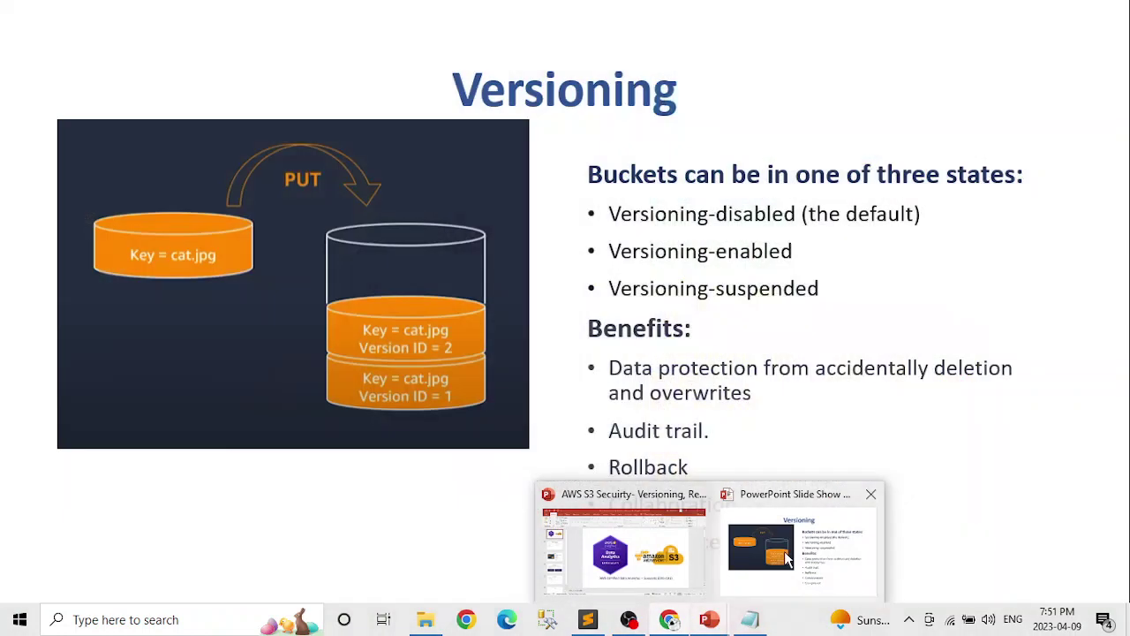
{"action": "left_click", "coordinate": [798, 547]}
{"action": "key", "text": "Right"}
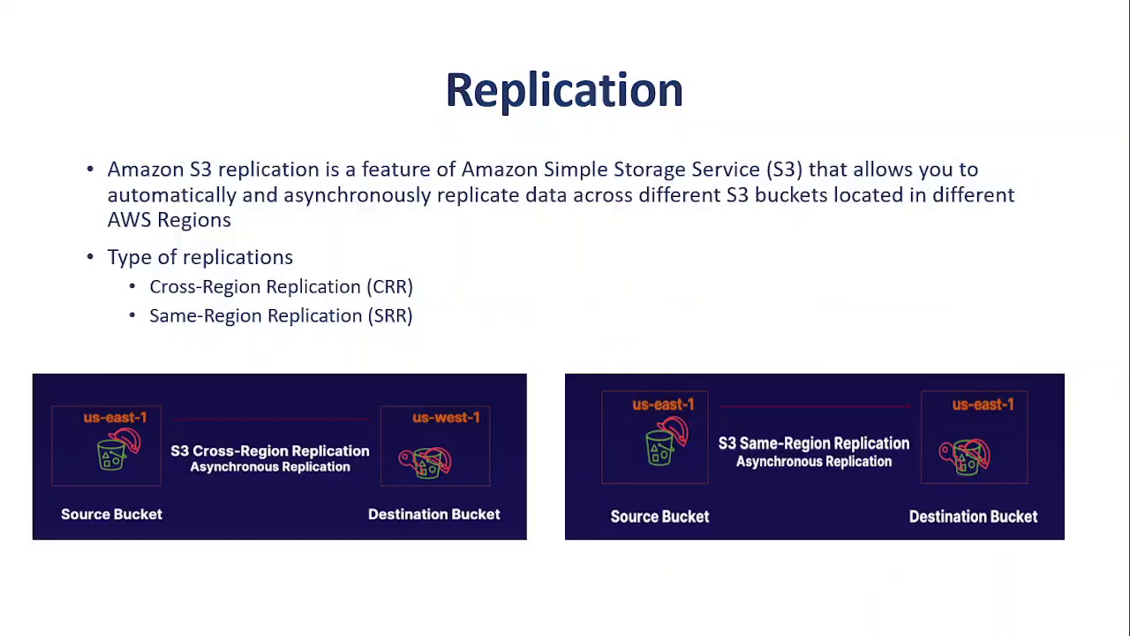
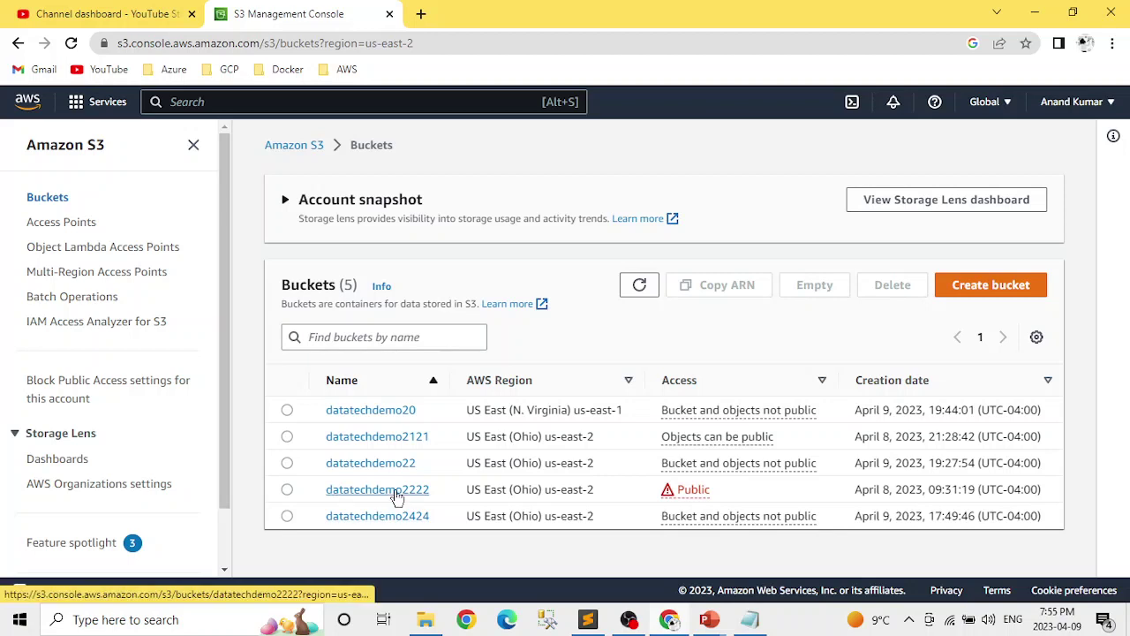
Open datatechdemo20's Management settings and start a new replication rule.
{"action": "left_click", "coordinate": [399, 412]}
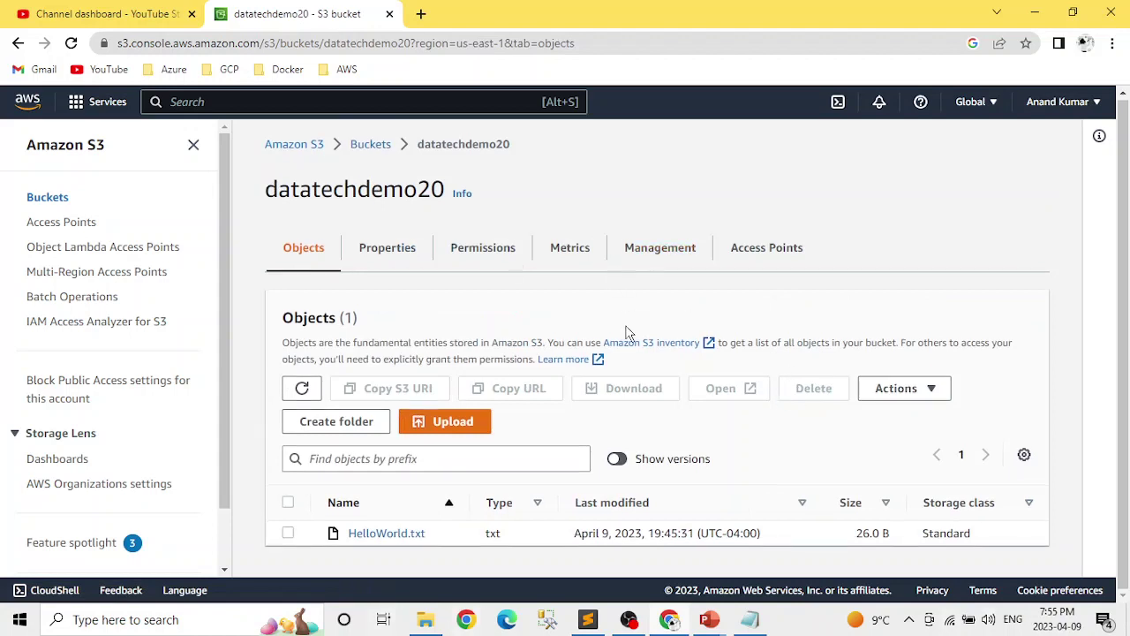
{"action": "left_click", "coordinate": [661, 261]}
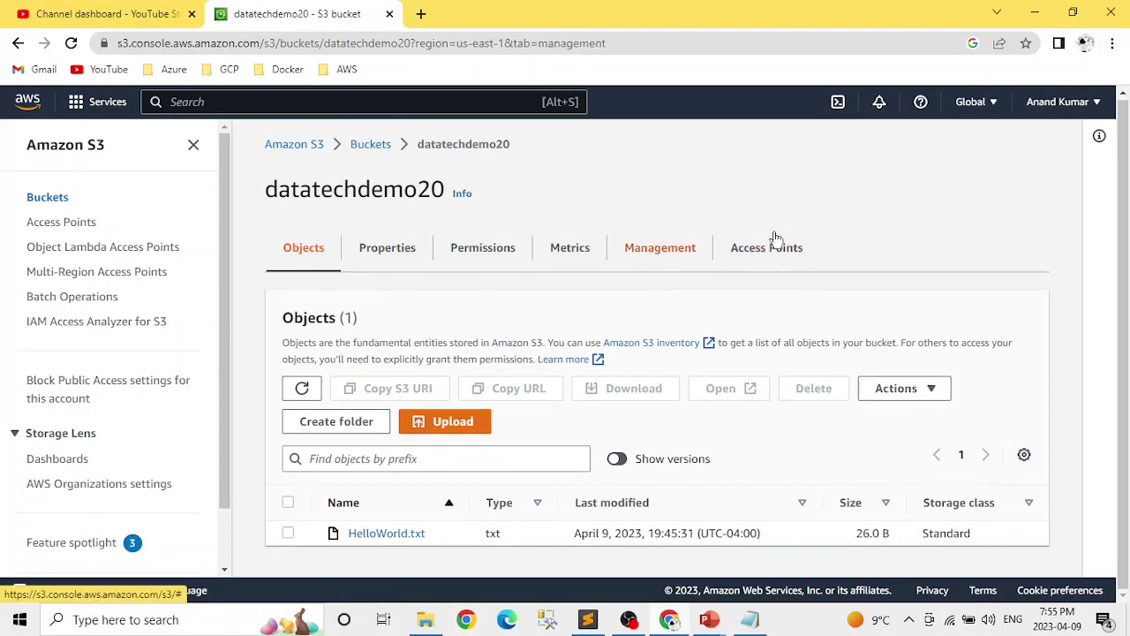
{"action": "scroll", "coordinate": [771, 235], "scroll_direction": "down", "scroll_amount": 5}
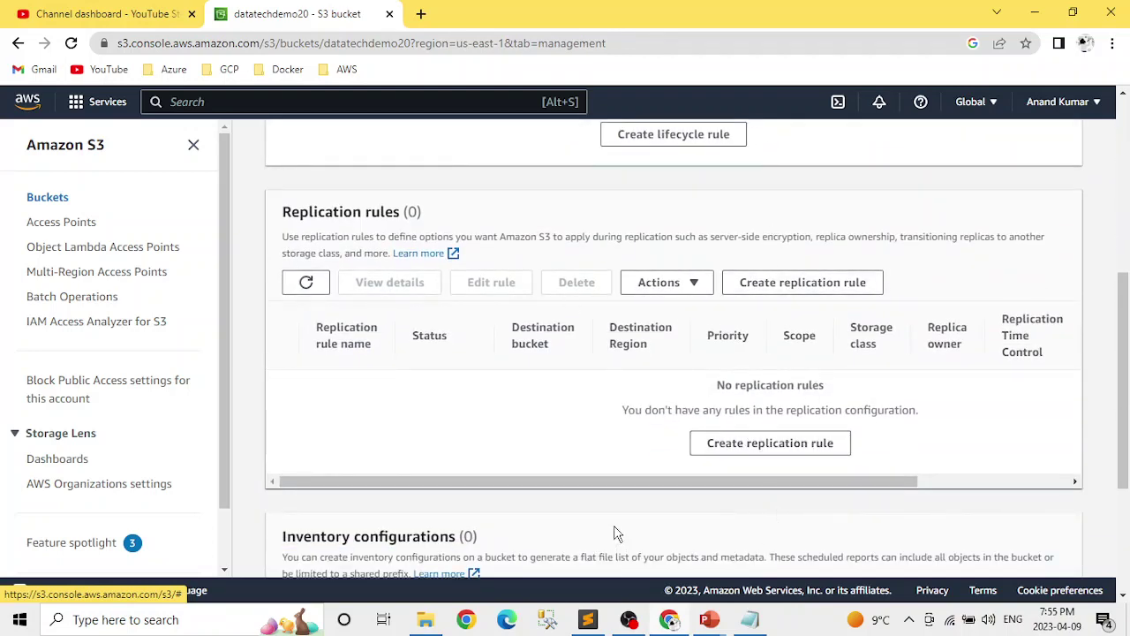
{"action": "left_click", "coordinate": [755, 450]}
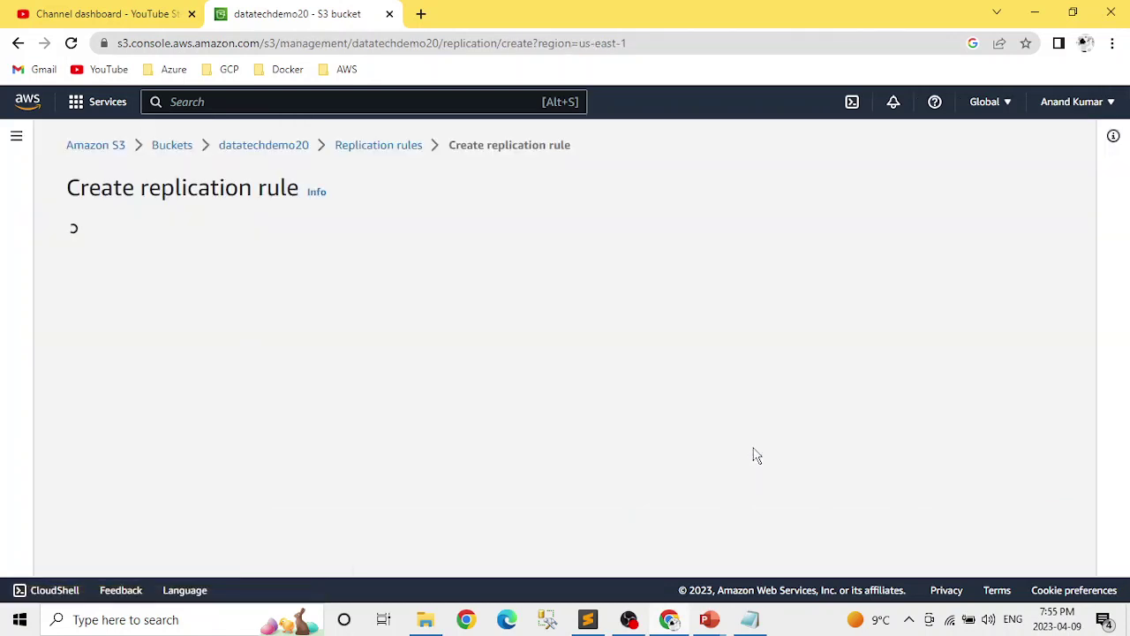
{"action": "left_click", "coordinate": [167, 328]}
Name the replication rule 'replicationdemo', fixing the typo.
{"action": "type", "text": "replication dmeo"}
{"action": "key", "text": "BackSpace"}
{"action": "key", "text": "BackSpace"}
{"action": "key", "text": "BackSpace"}
{"action": "key", "text": "BackSpace"}
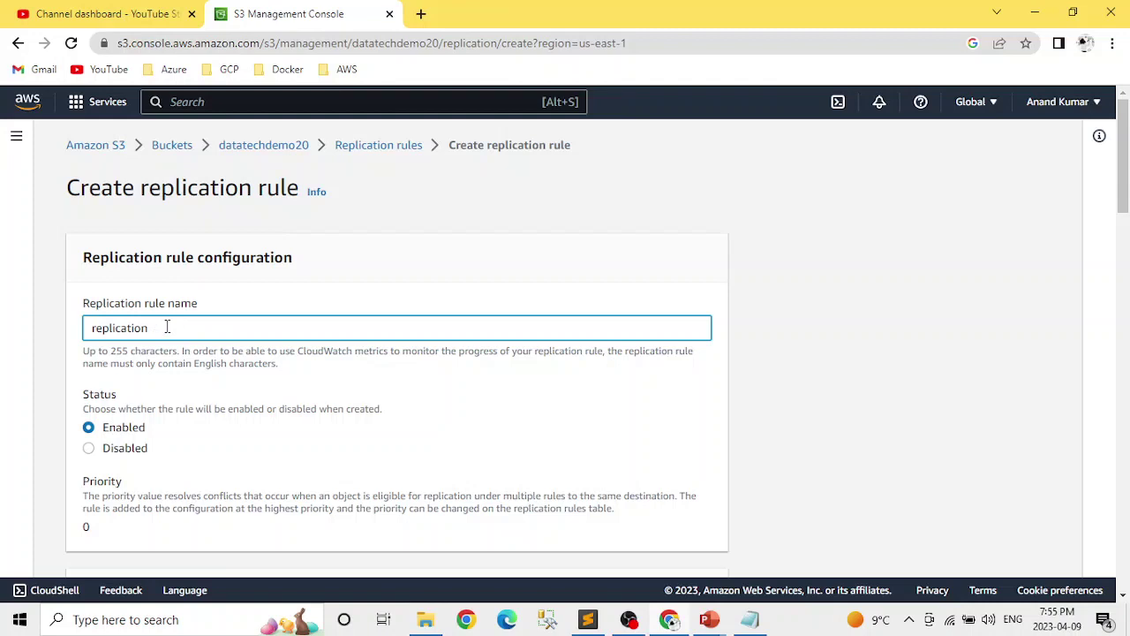
{"action": "type", "text": "demo"}
Set the rule scope to apply to all objects in the bucket.
{"action": "scroll", "coordinate": [283, 406], "scroll_direction": "down", "scroll_amount": 3}
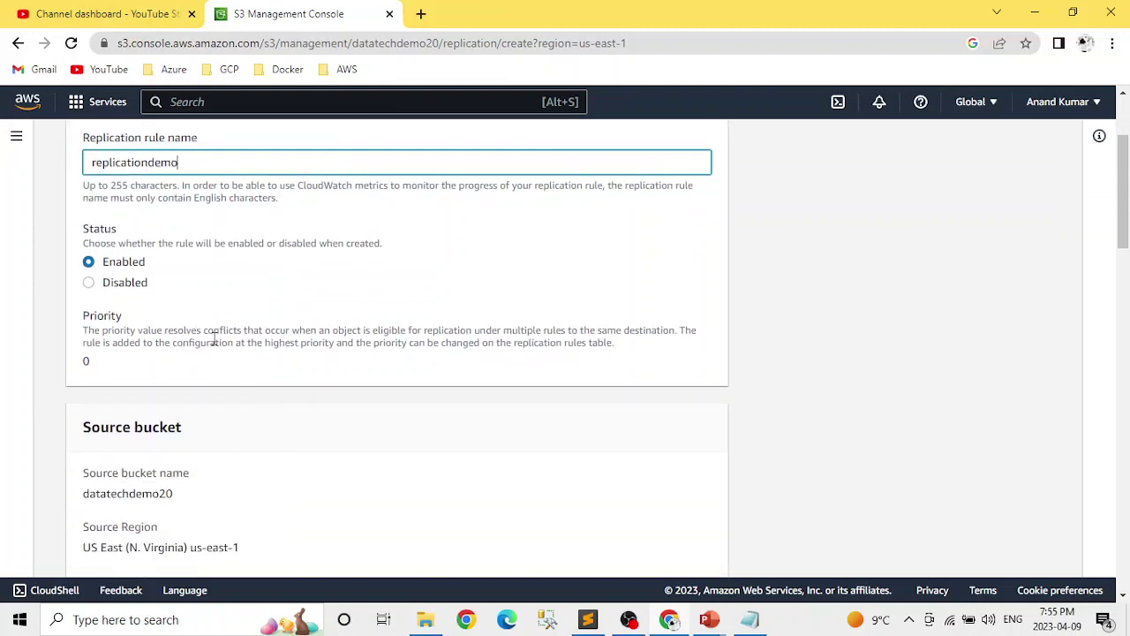
{"action": "scroll", "coordinate": [252, 366], "scroll_direction": "down", "scroll_amount": 1}
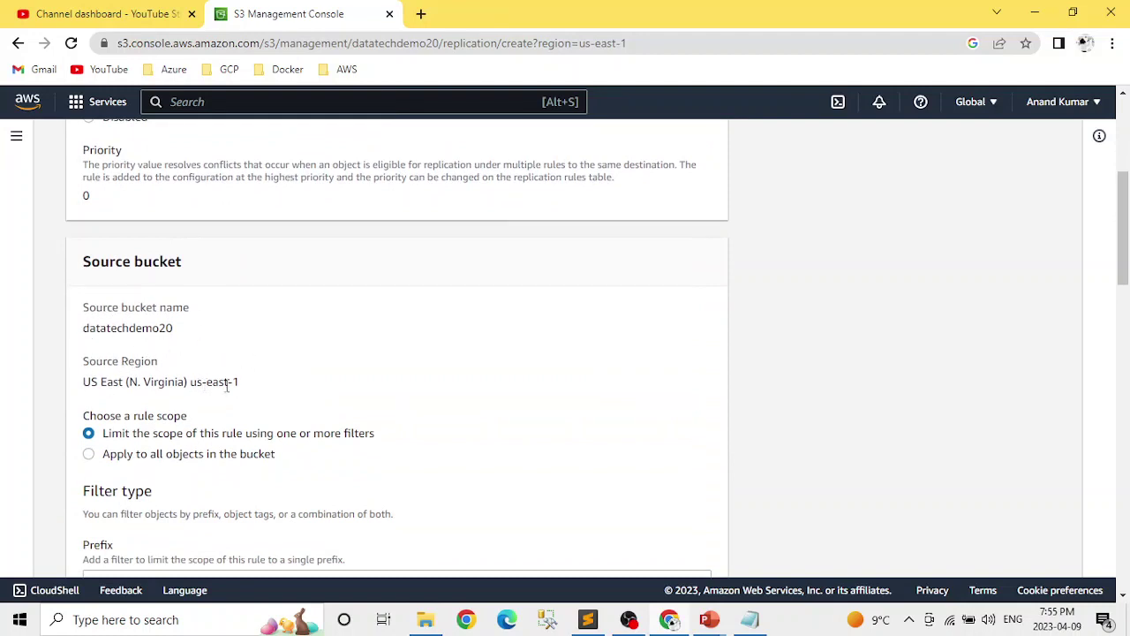
{"action": "scroll", "coordinate": [296, 396], "scroll_direction": "down", "scroll_amount": 1}
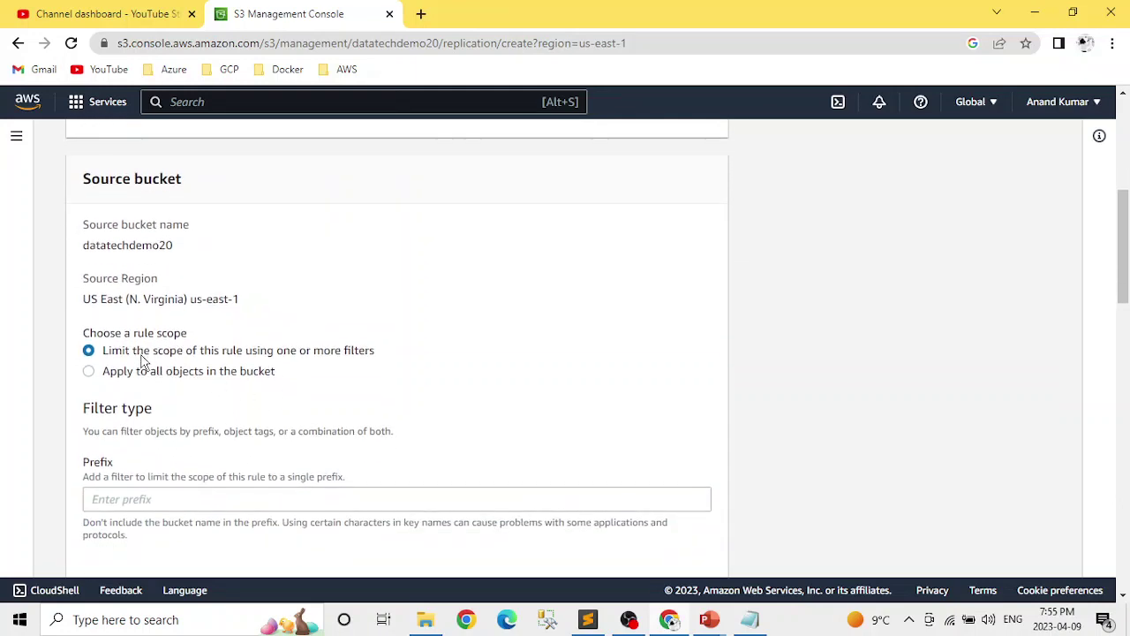
{"action": "left_click", "coordinate": [244, 373]}
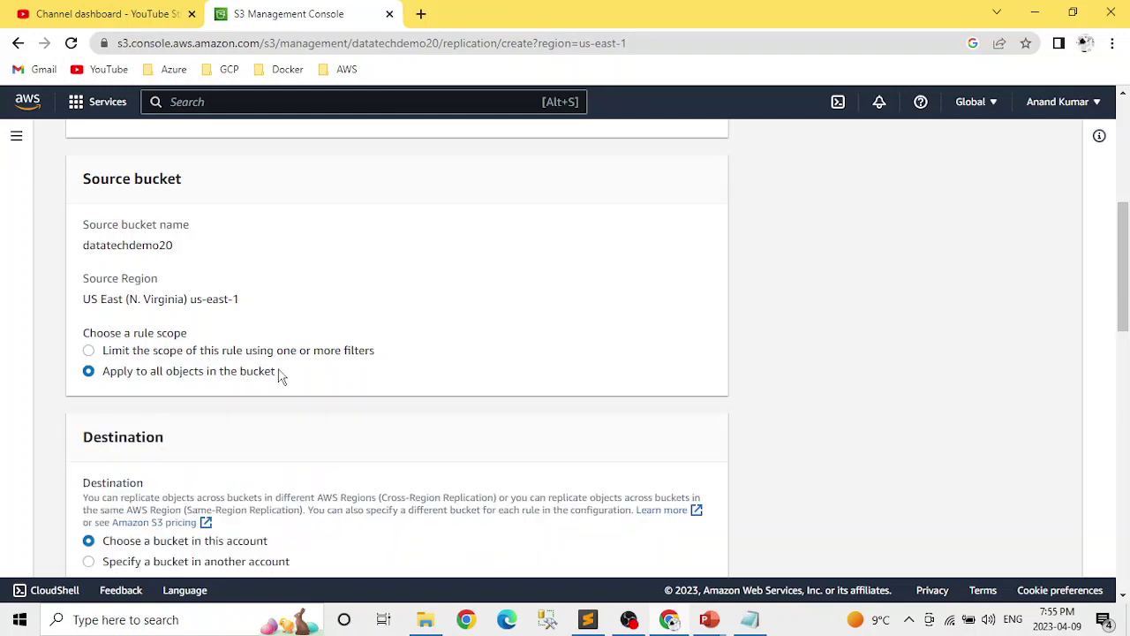
{"action": "scroll", "coordinate": [425, 369], "scroll_direction": "down", "scroll_amount": 1}
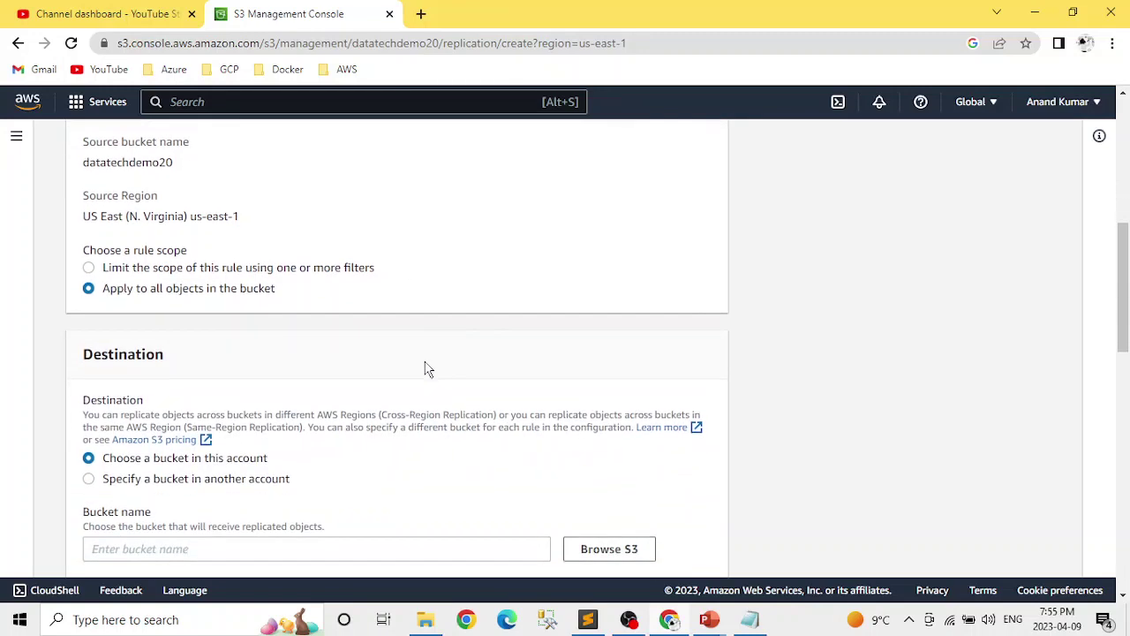
{"action": "left_click", "coordinate": [295, 274]}
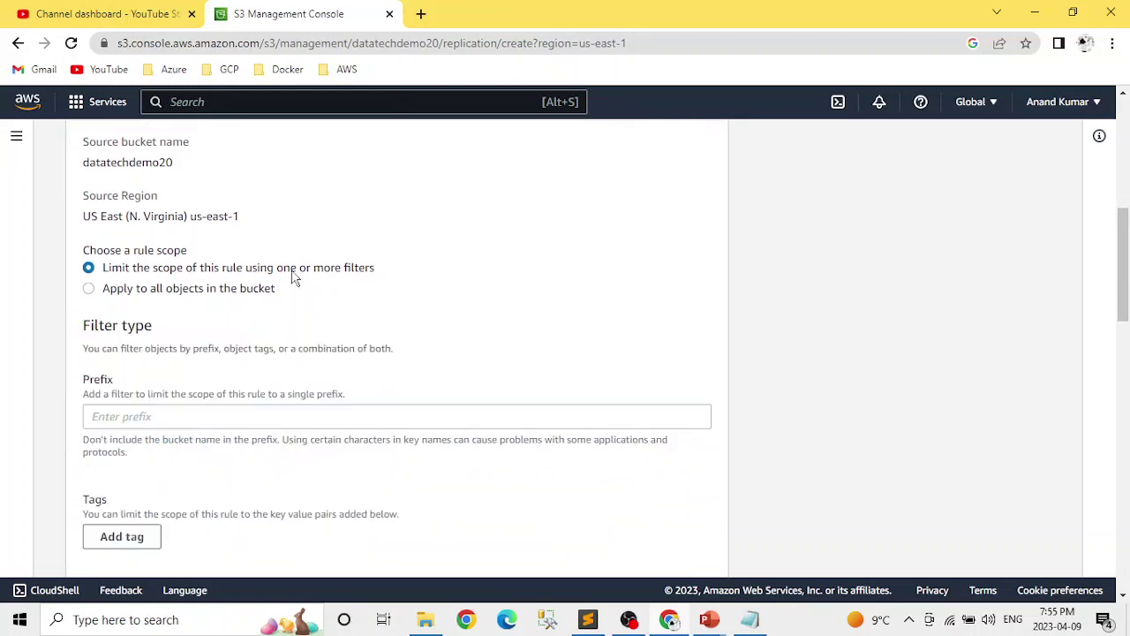
{"action": "left_click", "coordinate": [247, 295]}
{"action": "scroll", "coordinate": [457, 318], "scroll_direction": "down", "scroll_amount": 1}
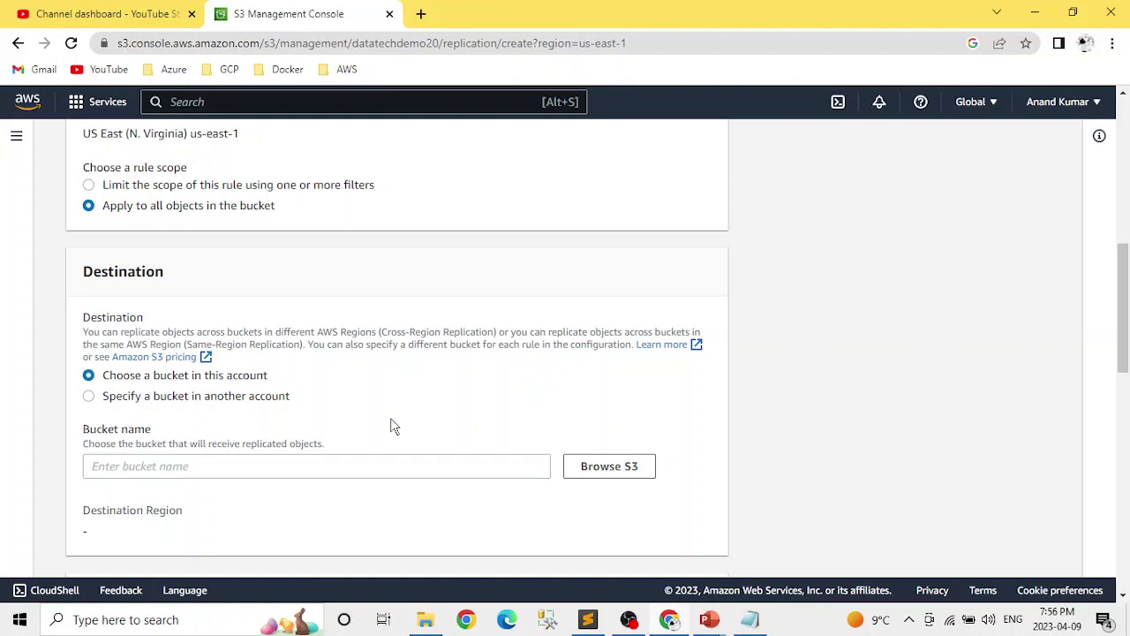
Choose datatechdemo2222 (US East (Ohio) us-east-2) as the replication destination bucket.
{"action": "left_click", "coordinate": [1052, 103]}
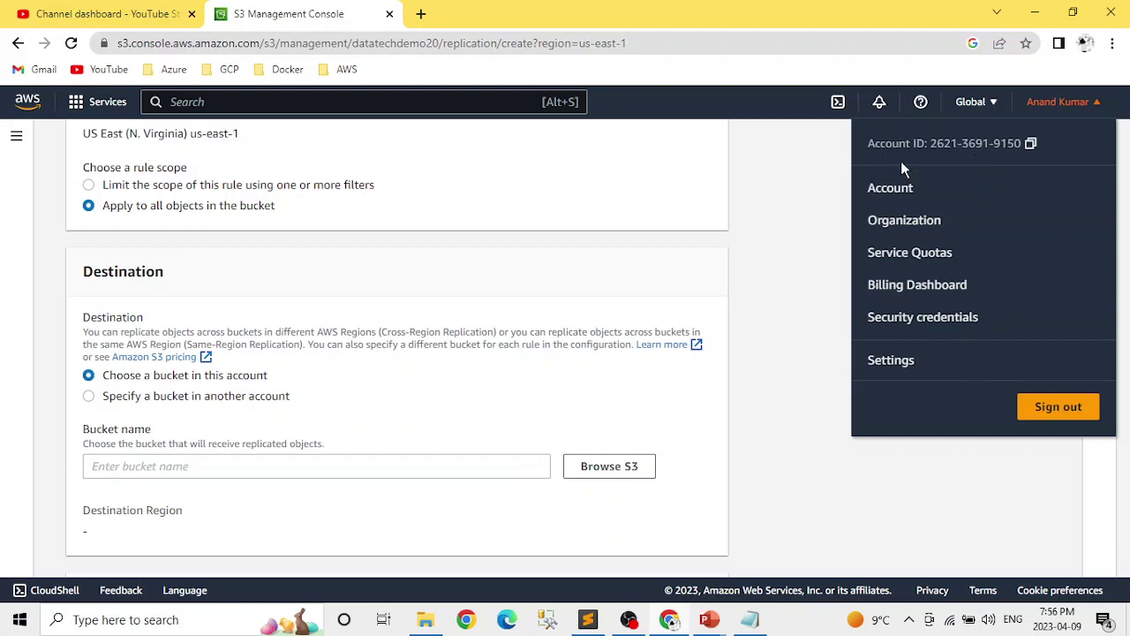
{"action": "left_click", "coordinate": [799, 273]}
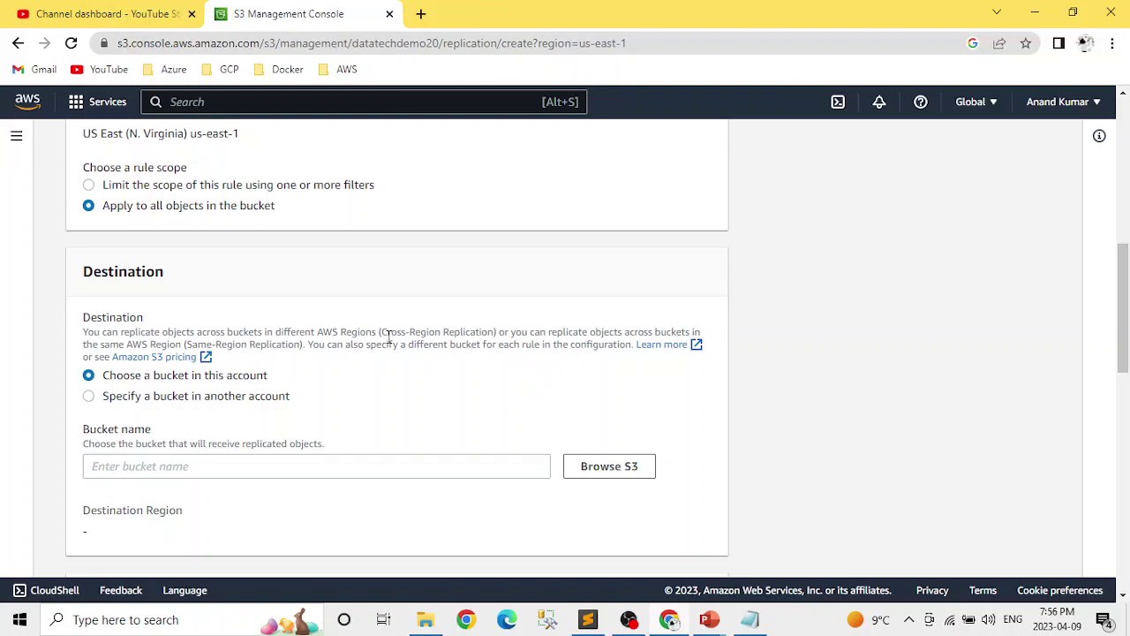
{"action": "left_click", "coordinate": [579, 472]}
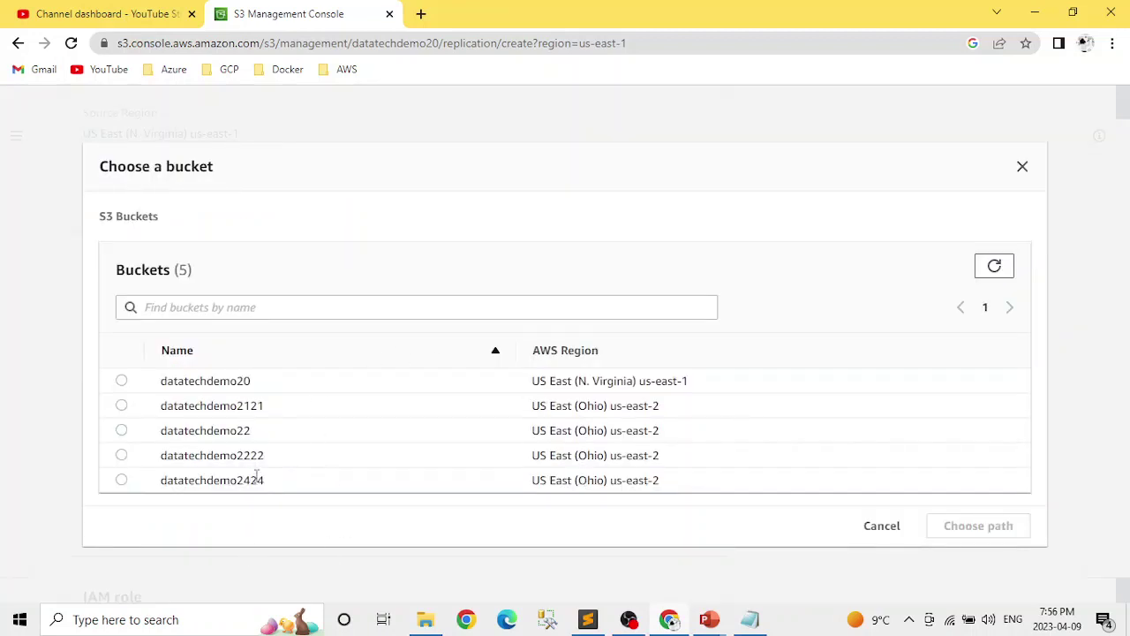
{"action": "left_click", "coordinate": [122, 455]}
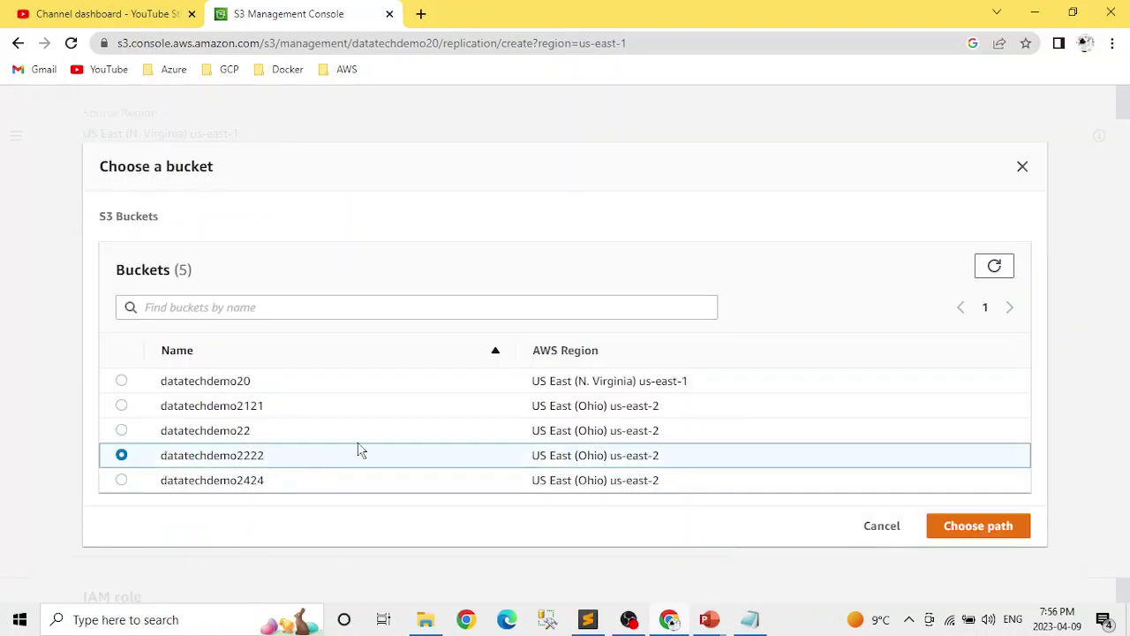
{"action": "left_click", "coordinate": [957, 532]}
{"action": "scroll", "coordinate": [580, 399], "scroll_direction": "down", "scroll_amount": 3}
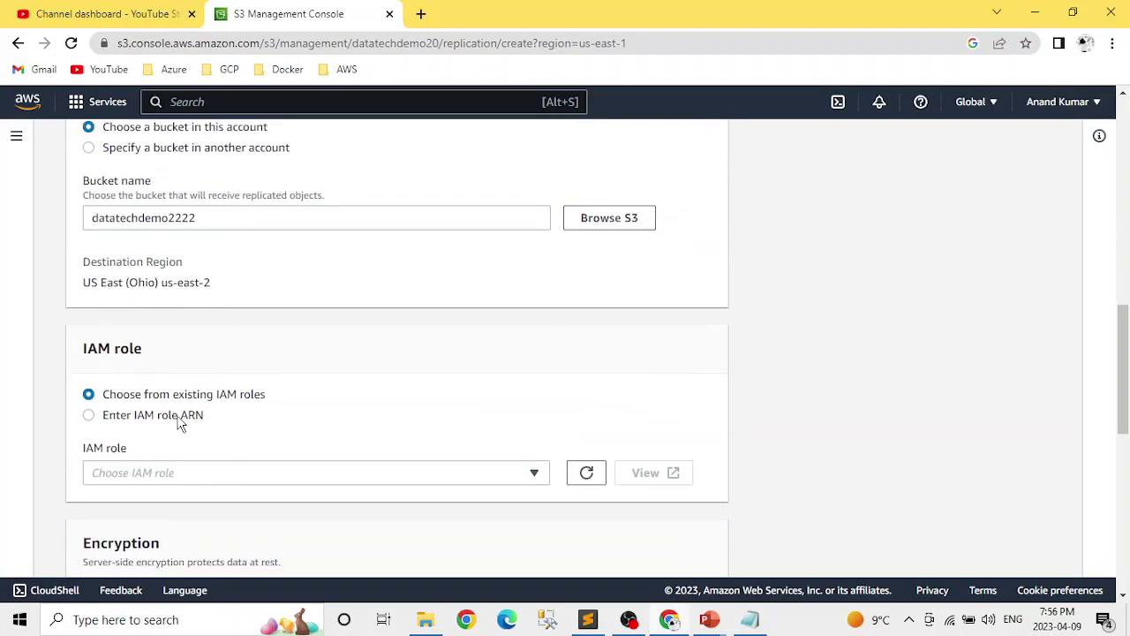
Assign AWSServiceRoleForSupport as the replication rule's IAM role.
{"action": "left_click", "coordinate": [529, 472]}
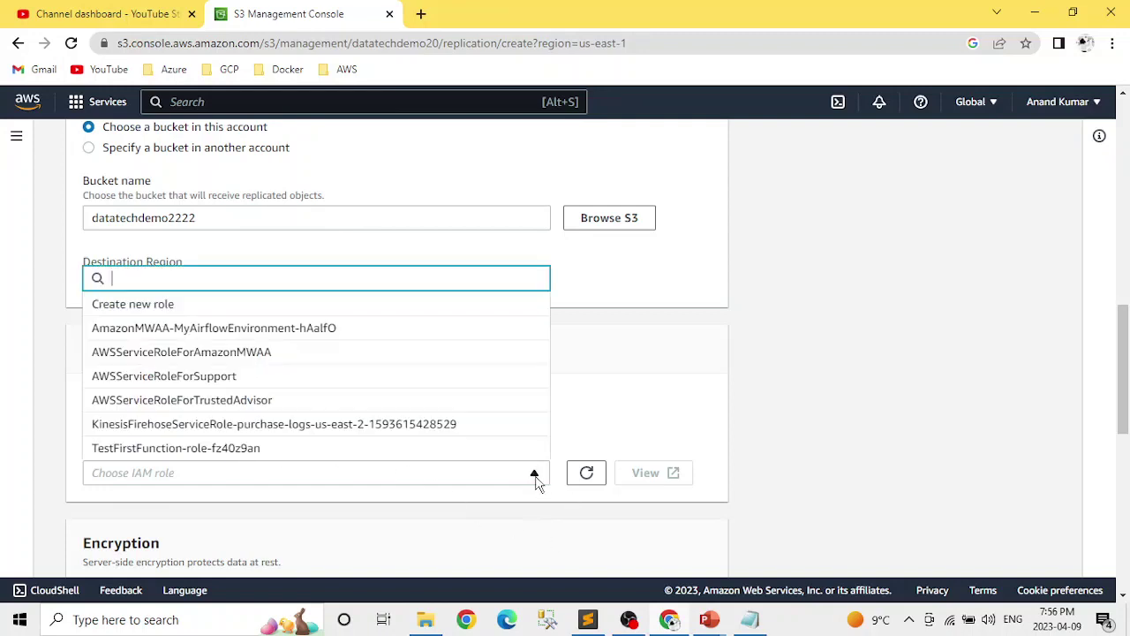
{"action": "left_click", "coordinate": [295, 375]}
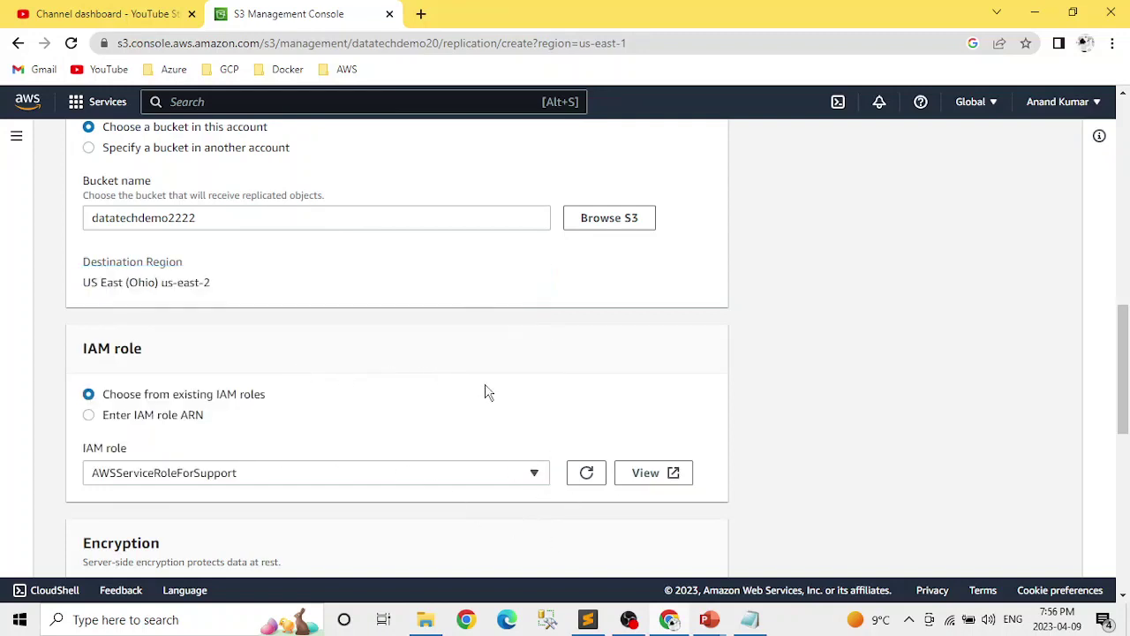
{"action": "scroll", "coordinate": [495, 391], "scroll_direction": "down", "scroll_amount": 3}
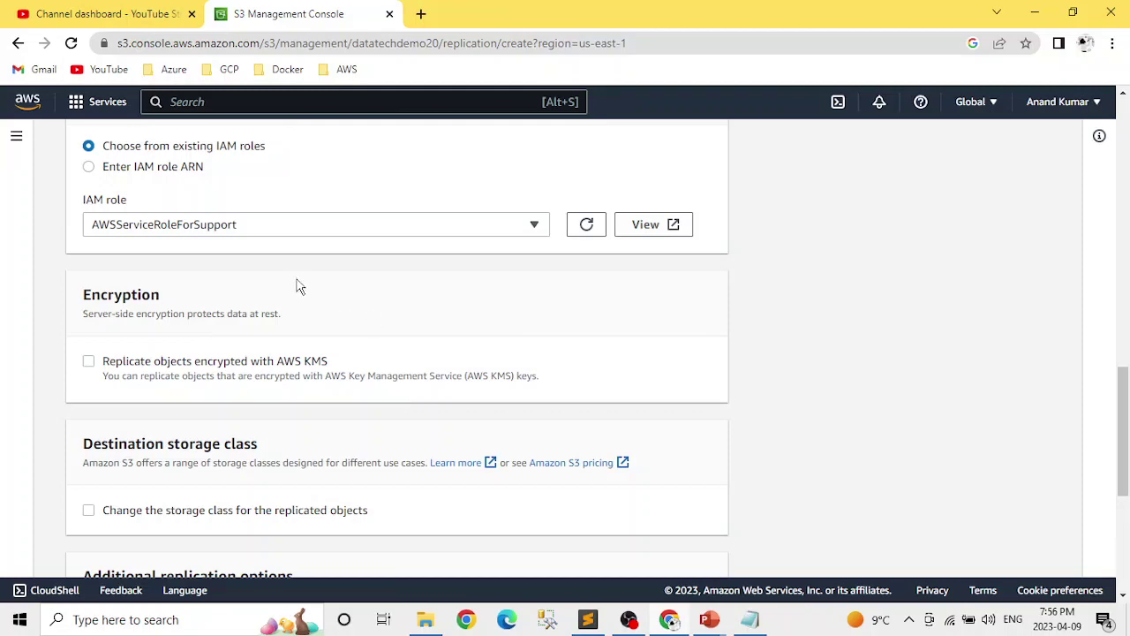
{"action": "scroll", "coordinate": [361, 408], "scroll_direction": "down", "scroll_amount": 2}
{"action": "scroll", "coordinate": [362, 408], "scroll_direction": "down", "scroll_amount": 2}
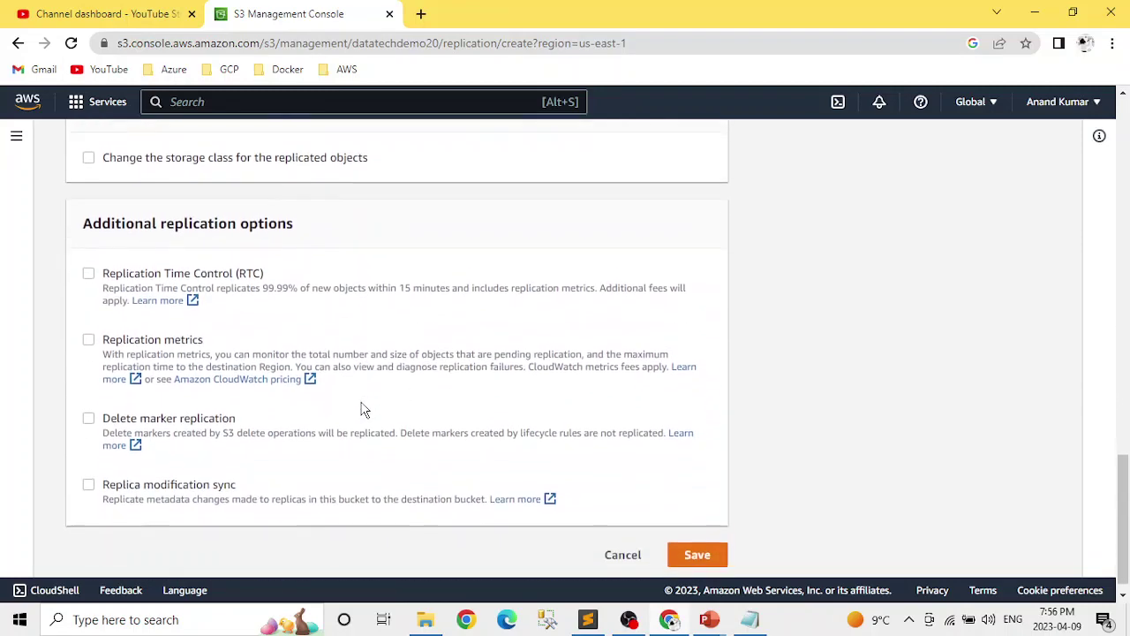
{"action": "scroll", "coordinate": [449, 410], "scroll_direction": "up", "scroll_amount": 15}
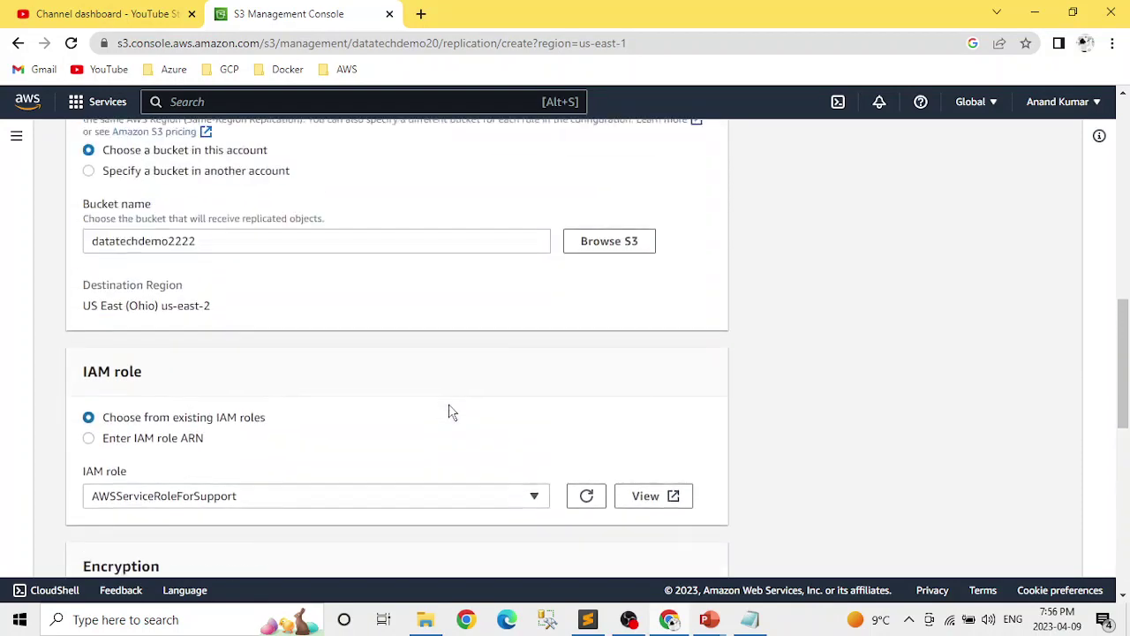
{"action": "scroll", "coordinate": [450, 410], "scroll_direction": "up", "scroll_amount": 1}
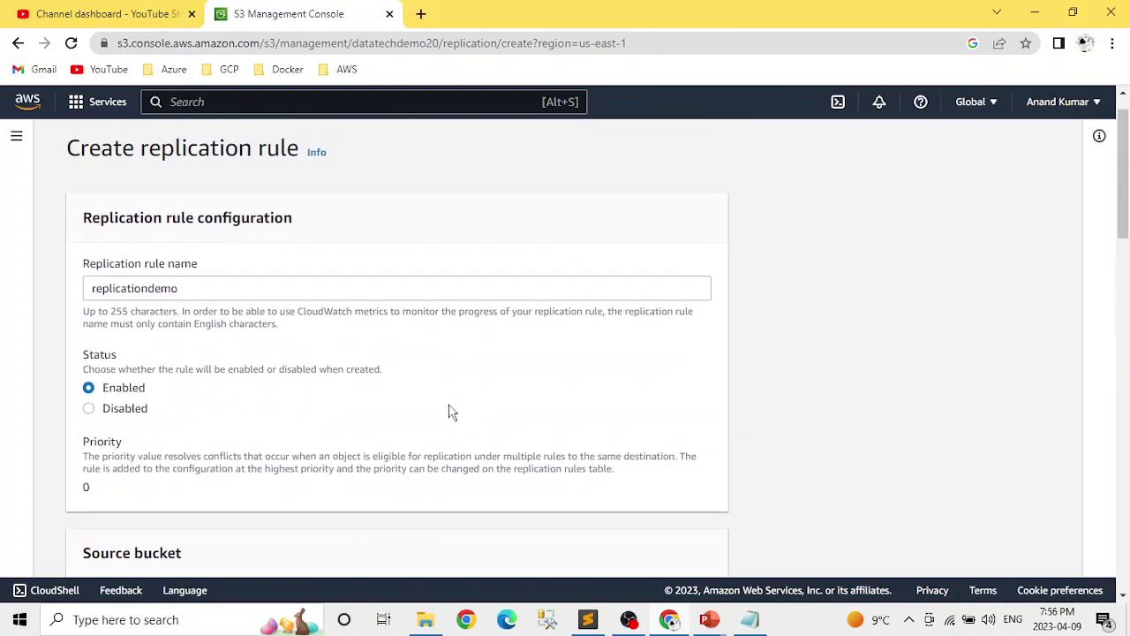
{"action": "scroll", "coordinate": [450, 410], "scroll_direction": "down", "scroll_amount": 2}
{"action": "scroll", "coordinate": [451, 411], "scroll_direction": "up", "scroll_amount": 1}
{"action": "scroll", "coordinate": [451, 411], "scroll_direction": "down", "scroll_amount": 2}
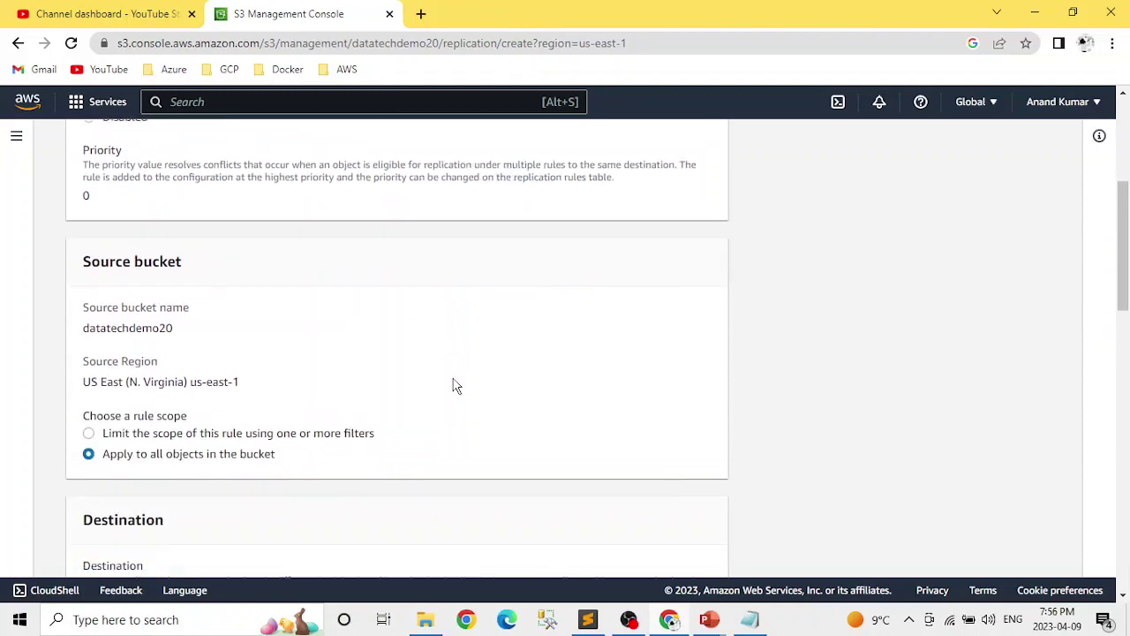
{"action": "scroll", "coordinate": [469, 456], "scroll_direction": "down", "scroll_amount": 3}
{"action": "scroll", "coordinate": [469, 457], "scroll_direction": "up", "scroll_amount": 1}
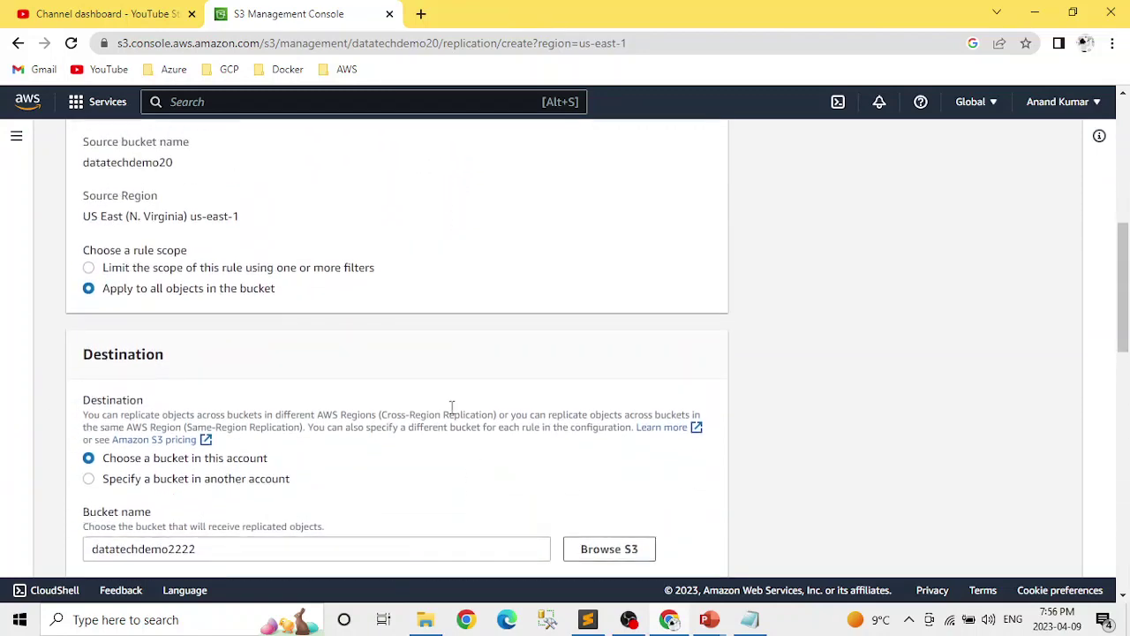
{"action": "scroll", "coordinate": [487, 480], "scroll_direction": "down", "scroll_amount": 10}
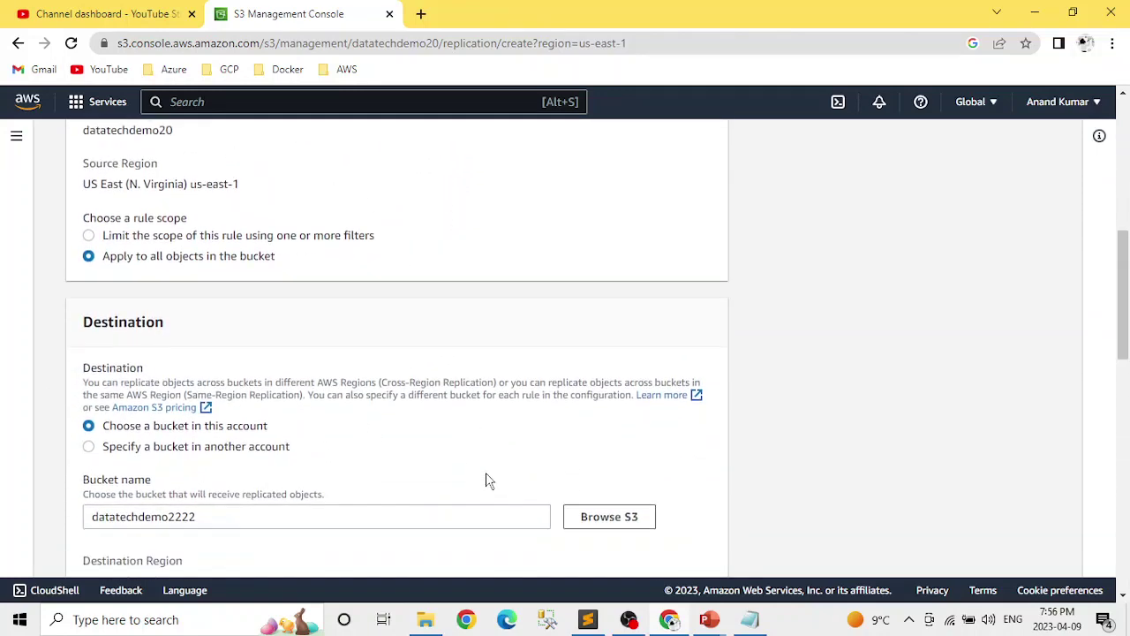
Save the rule without replicating existing objects, then return to datatechdemo20.
{"action": "left_click", "coordinate": [695, 544]}
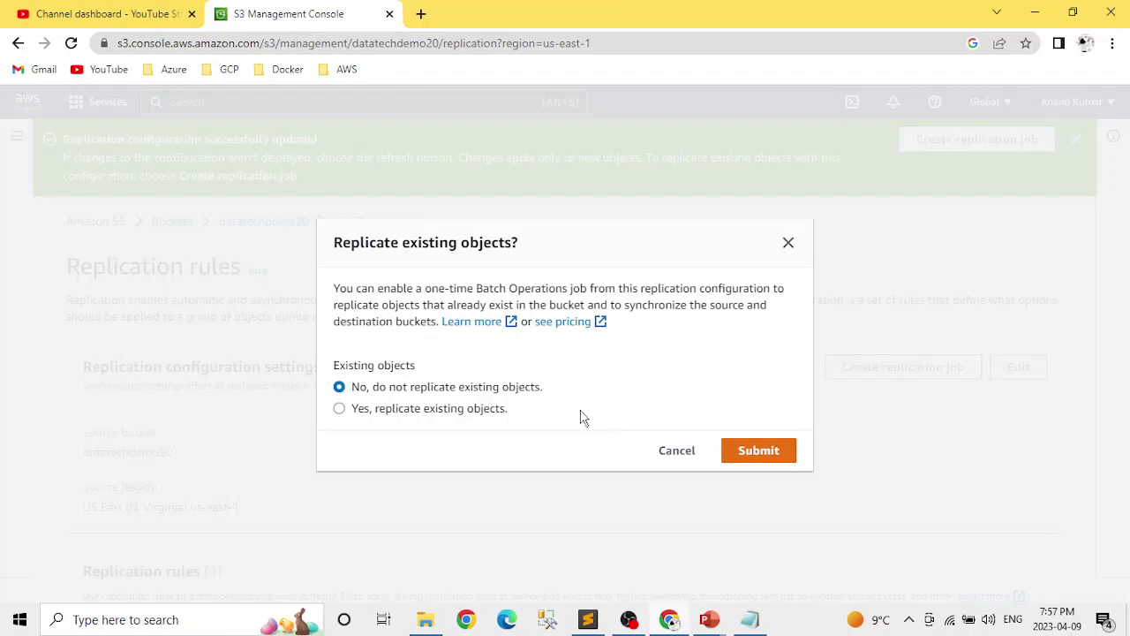
{"action": "left_click", "coordinate": [758, 451]}
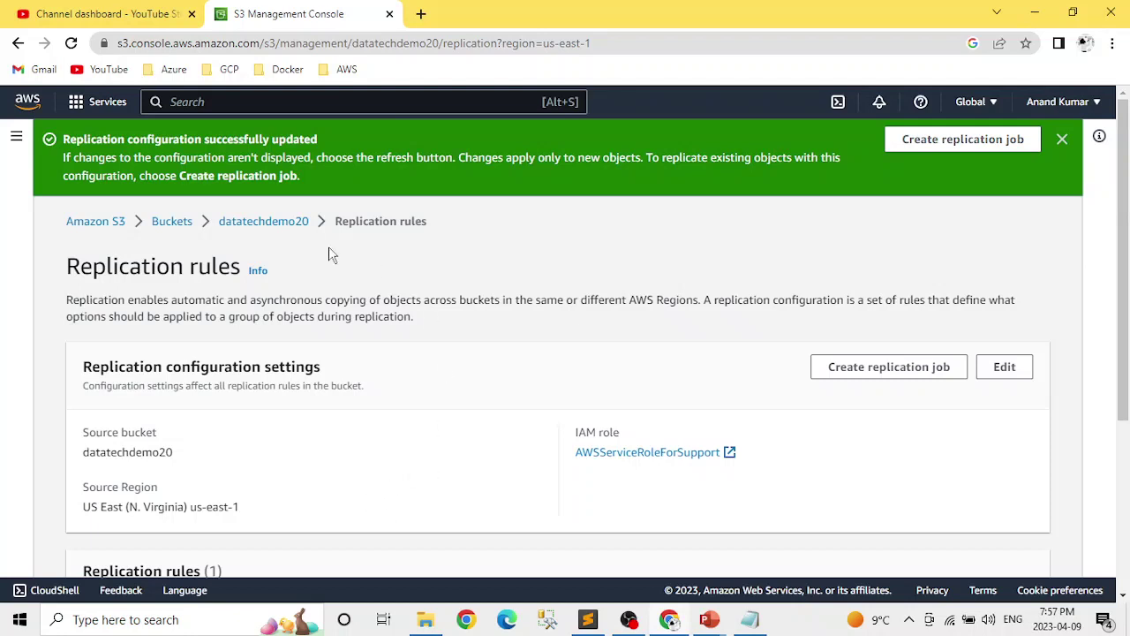
{"action": "left_click", "coordinate": [261, 222]}
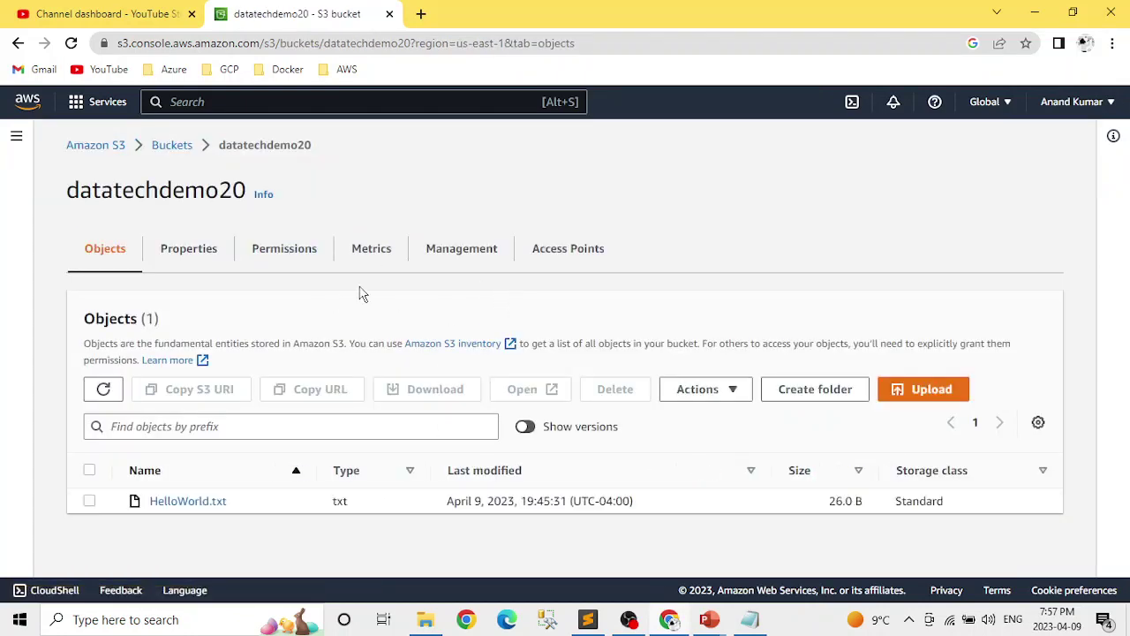
{"action": "left_click", "coordinate": [462, 253]}
{"action": "scroll", "coordinate": [548, 340], "scroll_direction": "down", "scroll_amount": 10}
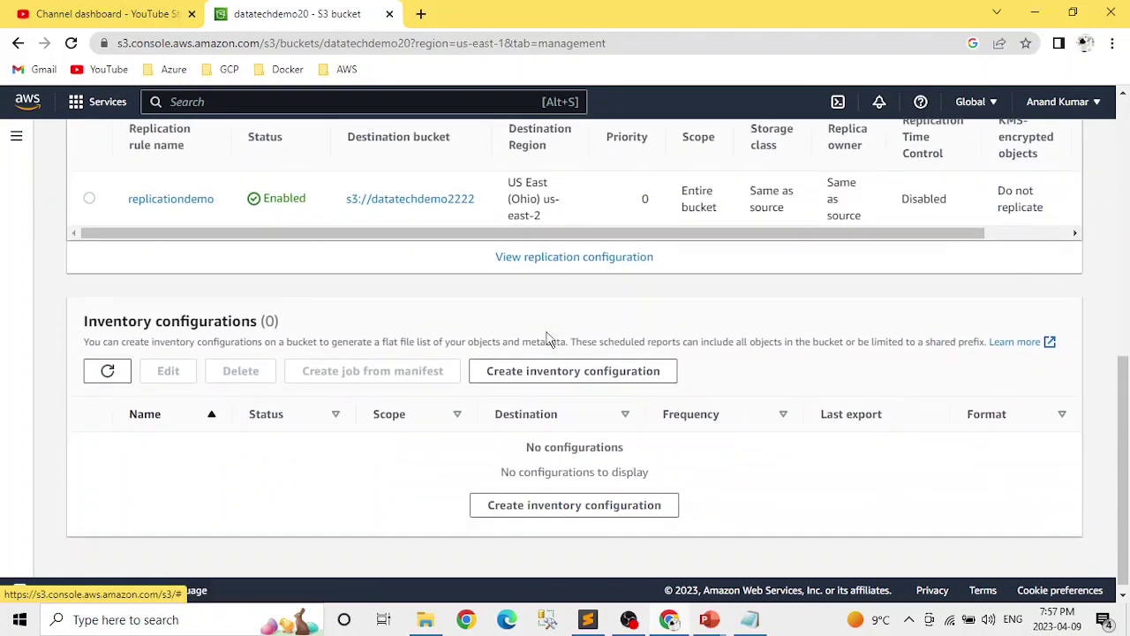
{"action": "scroll", "coordinate": [547, 335], "scroll_direction": "up", "scroll_amount": 1}
{"action": "left_click_drag", "start_coordinate": [203, 319], "coordinate": [429, 320]}
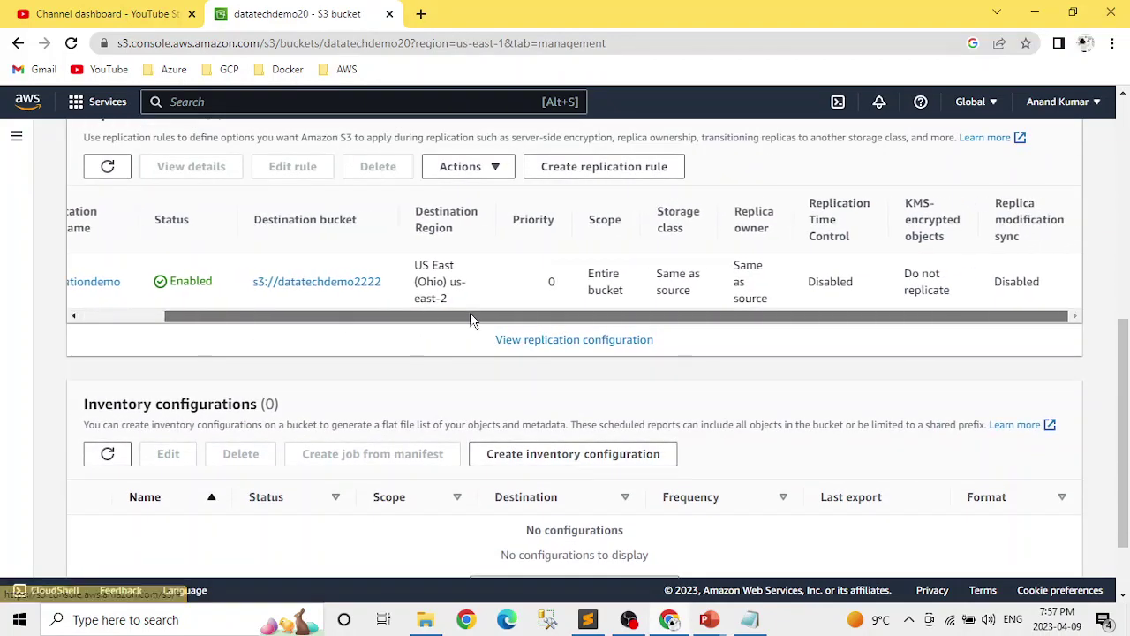
{"action": "left_click_drag", "start_coordinate": [576, 318], "coordinate": [180, 327]}
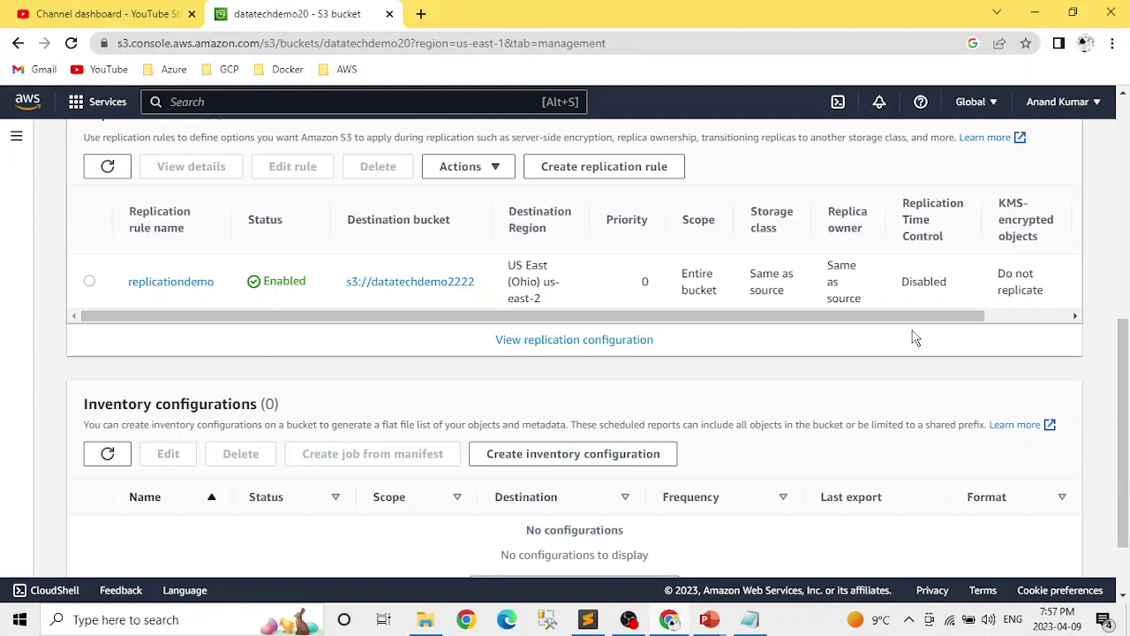
{"action": "left_click_drag", "start_coordinate": [950, 318], "coordinate": [889, 332]}
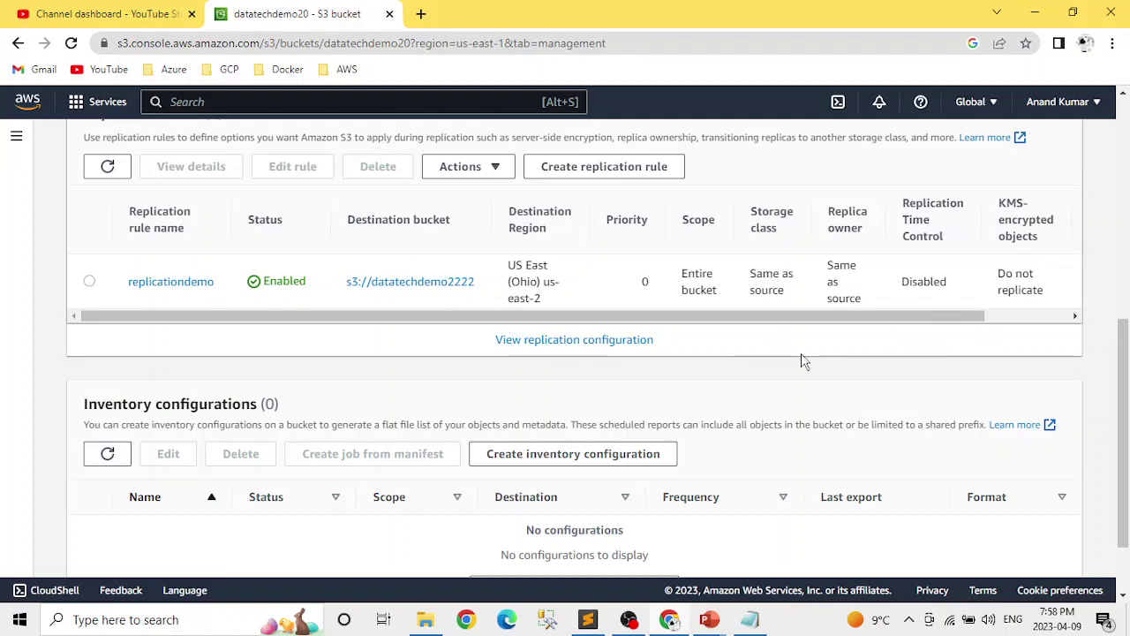
{"action": "scroll", "coordinate": [832, 473], "scroll_direction": "up", "scroll_amount": 3}
{"action": "scroll", "coordinate": [832, 474], "scroll_direction": "up", "scroll_amount": 3}
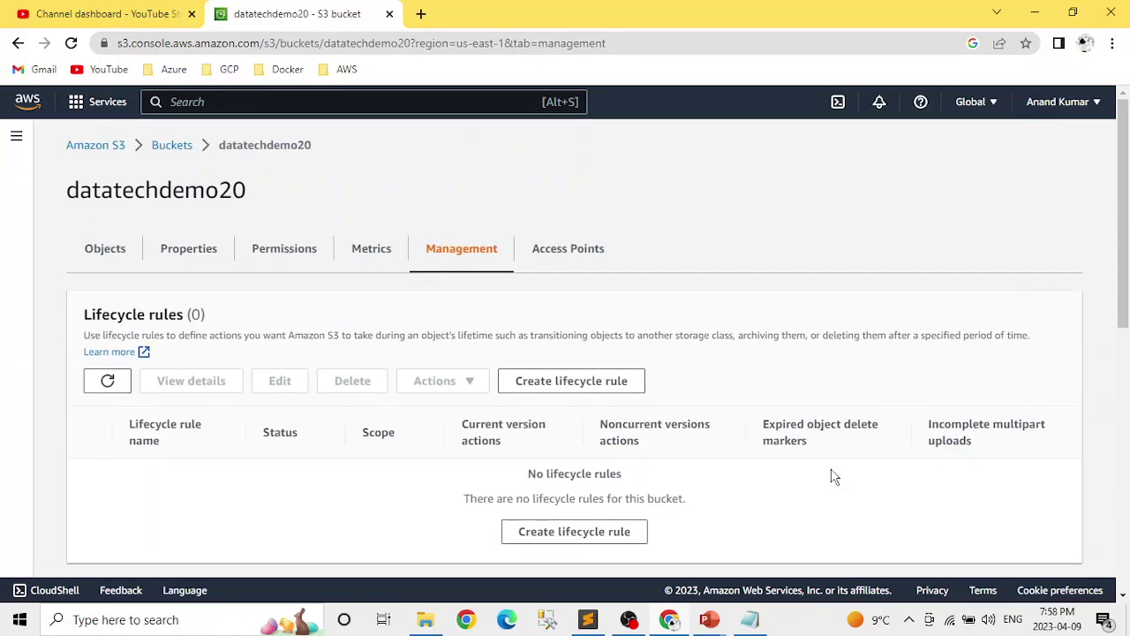
{"action": "left_click", "coordinate": [121, 256]}
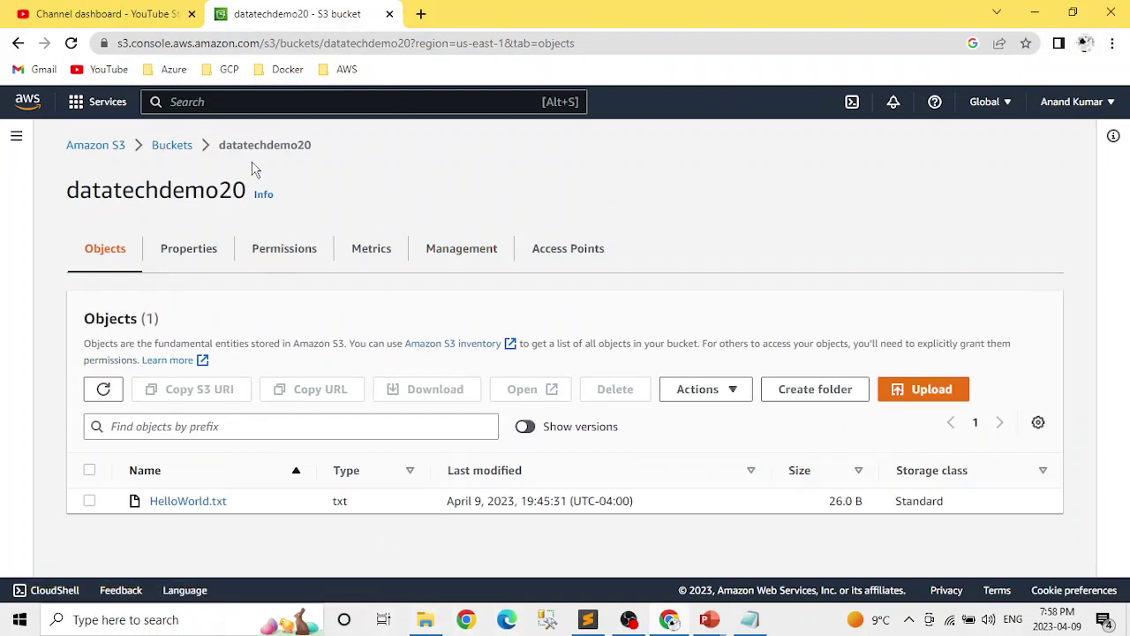
Look at datatechdemo2222's objects, then open datatechdemo20's upload page.
{"action": "left_click", "coordinate": [179, 152]}
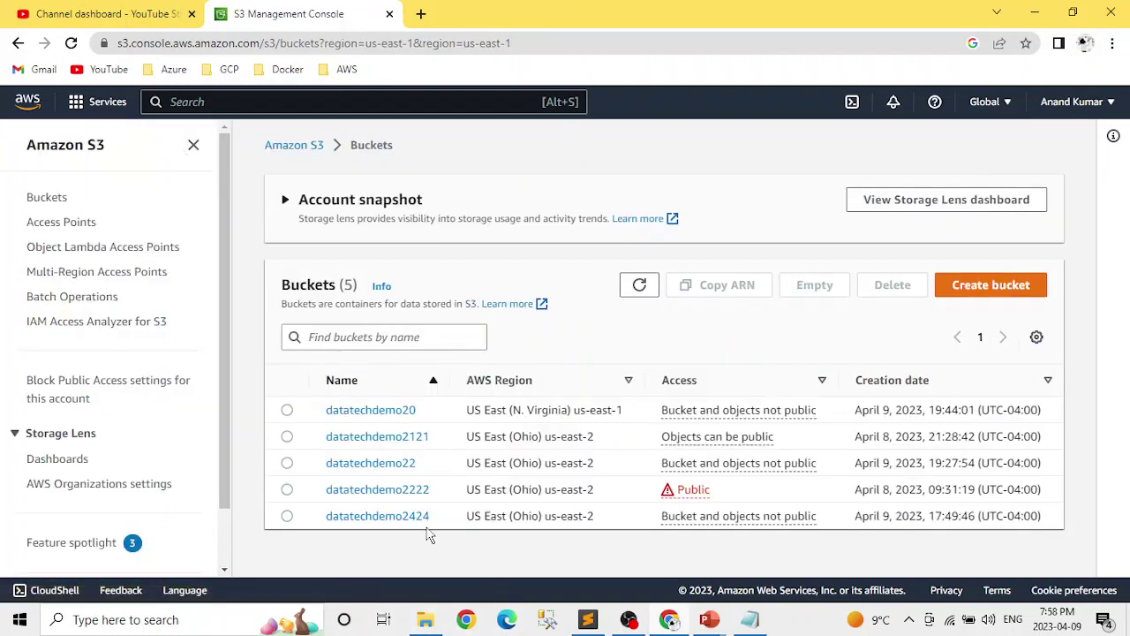
{"action": "left_click", "coordinate": [422, 500]}
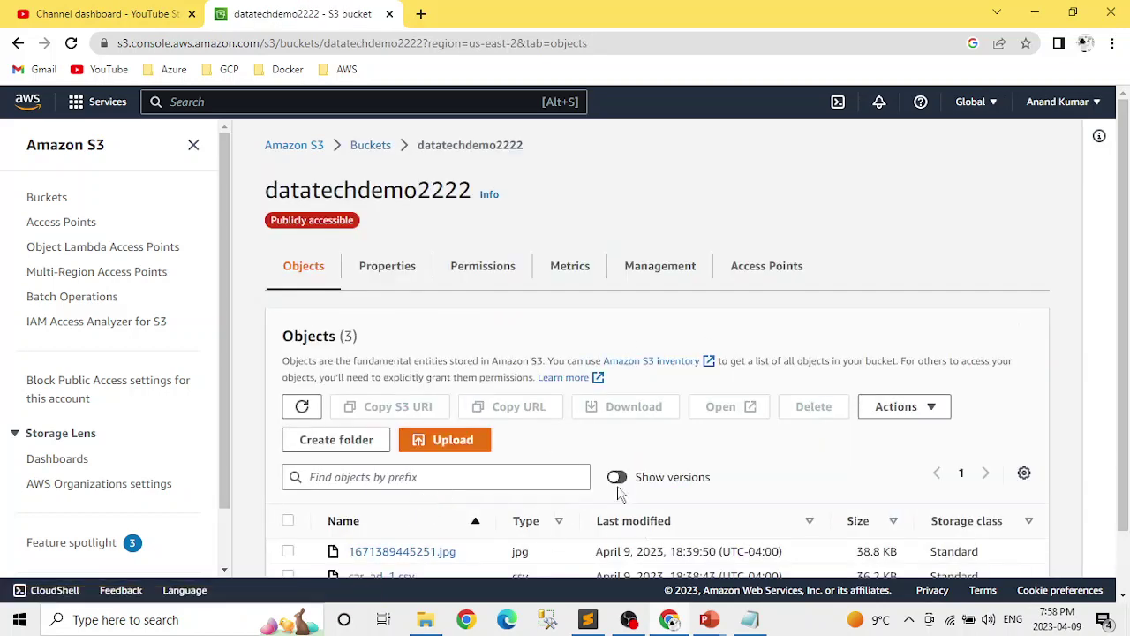
{"action": "left_click", "coordinate": [371, 146]}
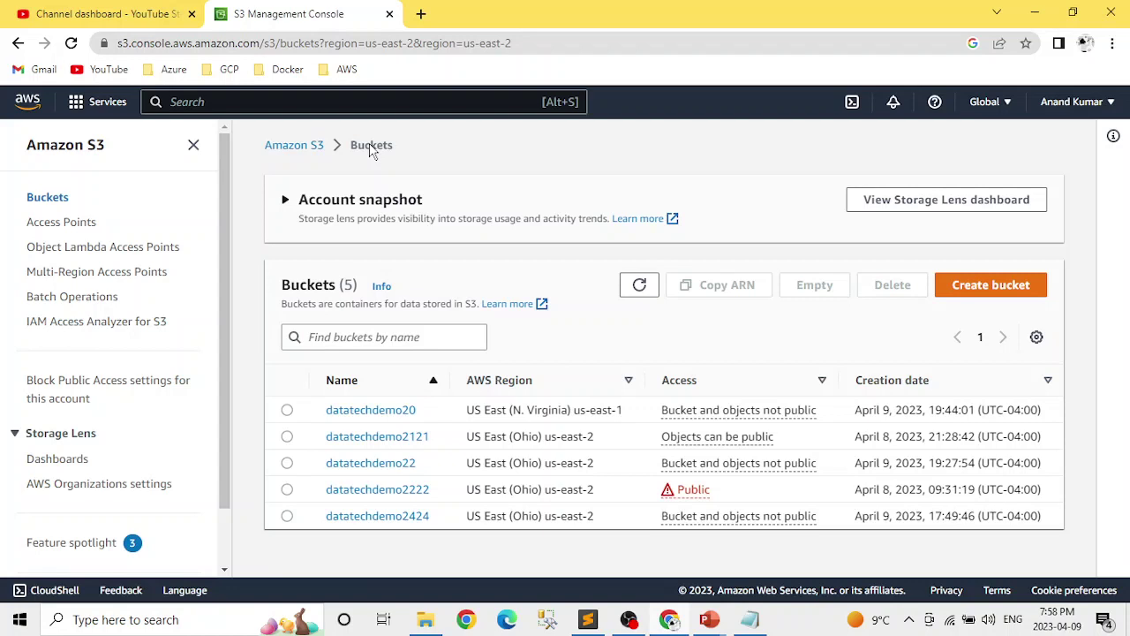
{"action": "left_click", "coordinate": [399, 413]}
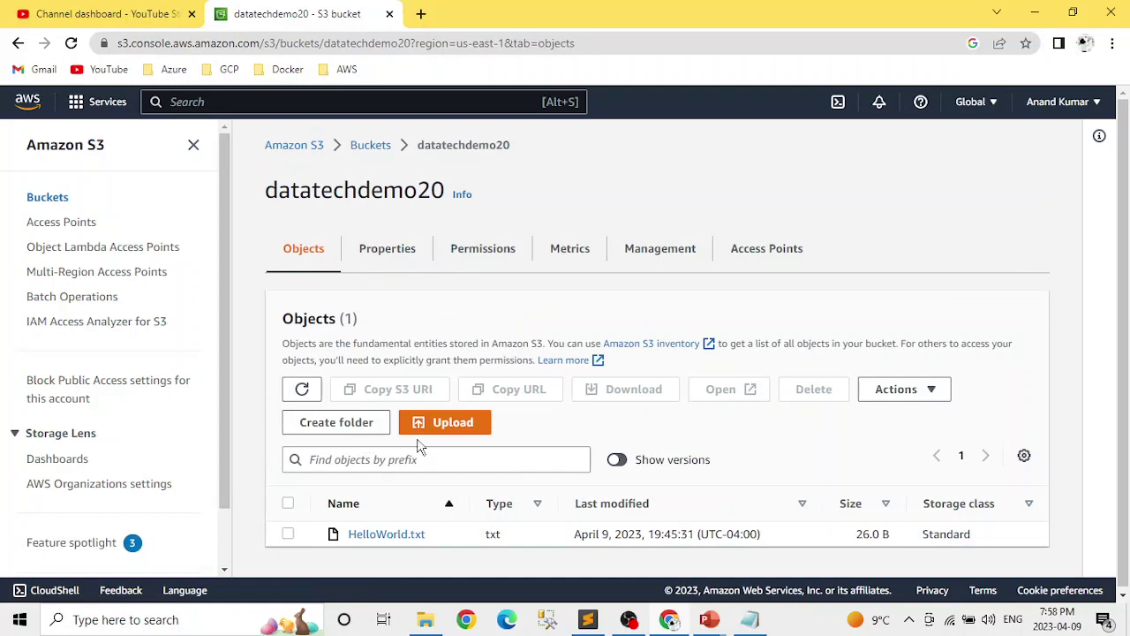
{"action": "left_click", "coordinate": [439, 432]}
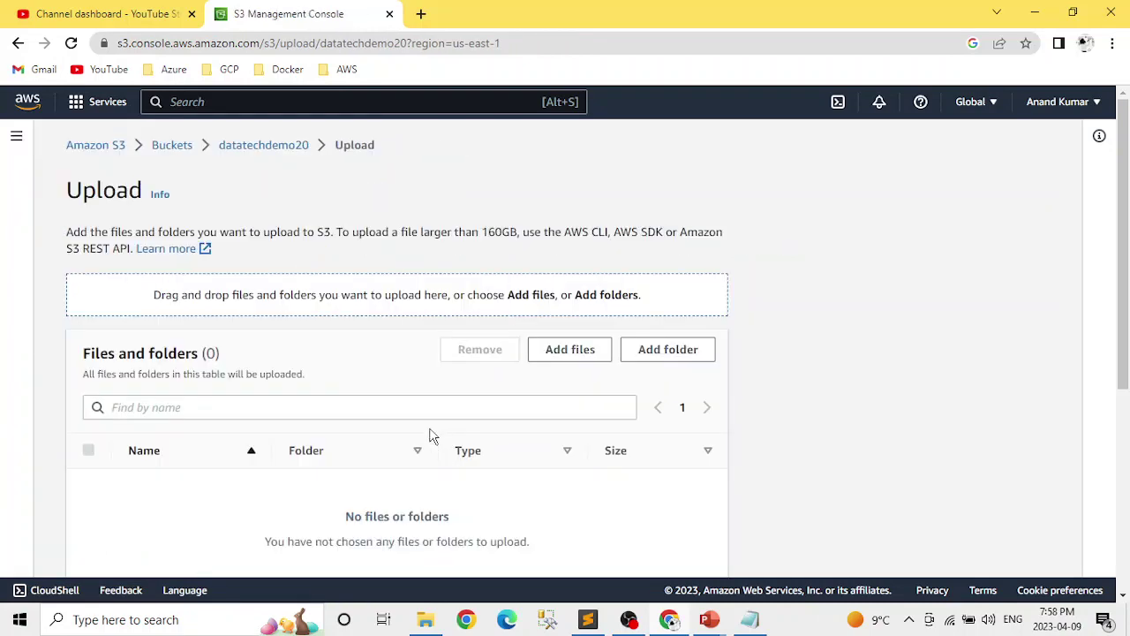
Upload car_ad_2.csv from the Desktop to datatechdemo20 and view its object list.
{"action": "left_click", "coordinate": [584, 355]}
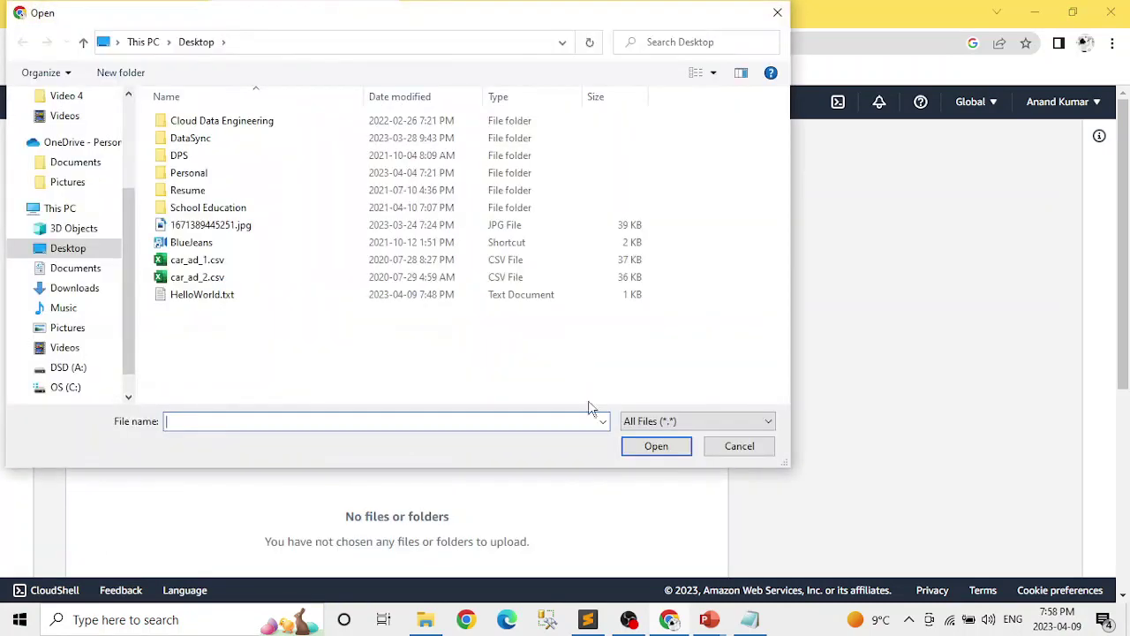
{"action": "left_click", "coordinate": [237, 295]}
{"action": "left_click", "coordinate": [233, 279]}
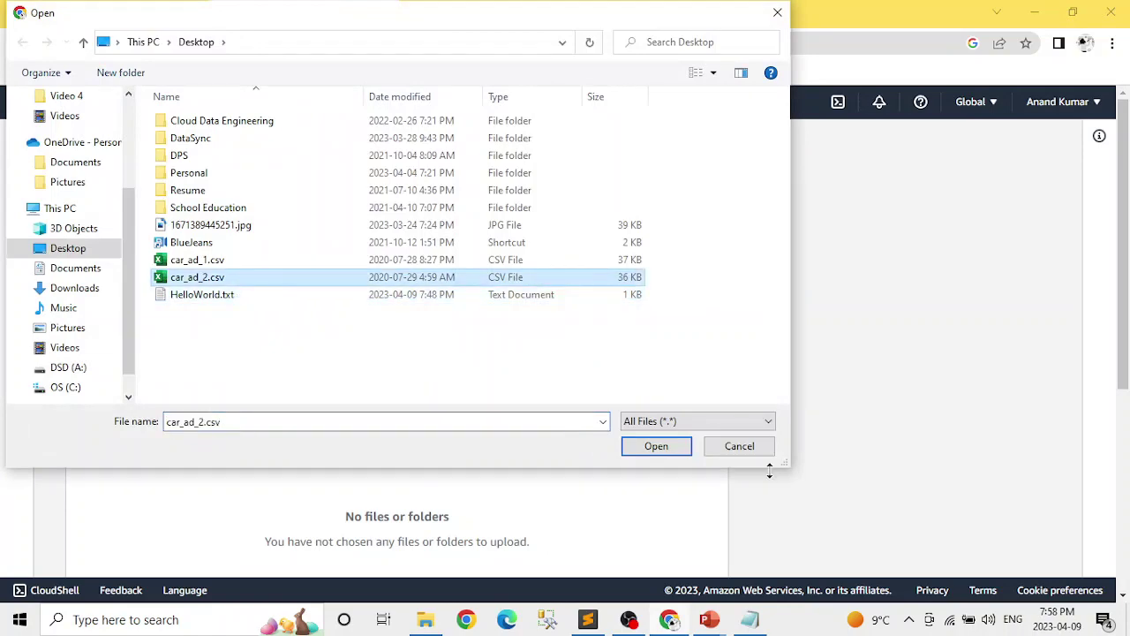
{"action": "left_click", "coordinate": [666, 451]}
{"action": "scroll", "coordinate": [715, 457], "scroll_direction": "down", "scroll_amount": 3}
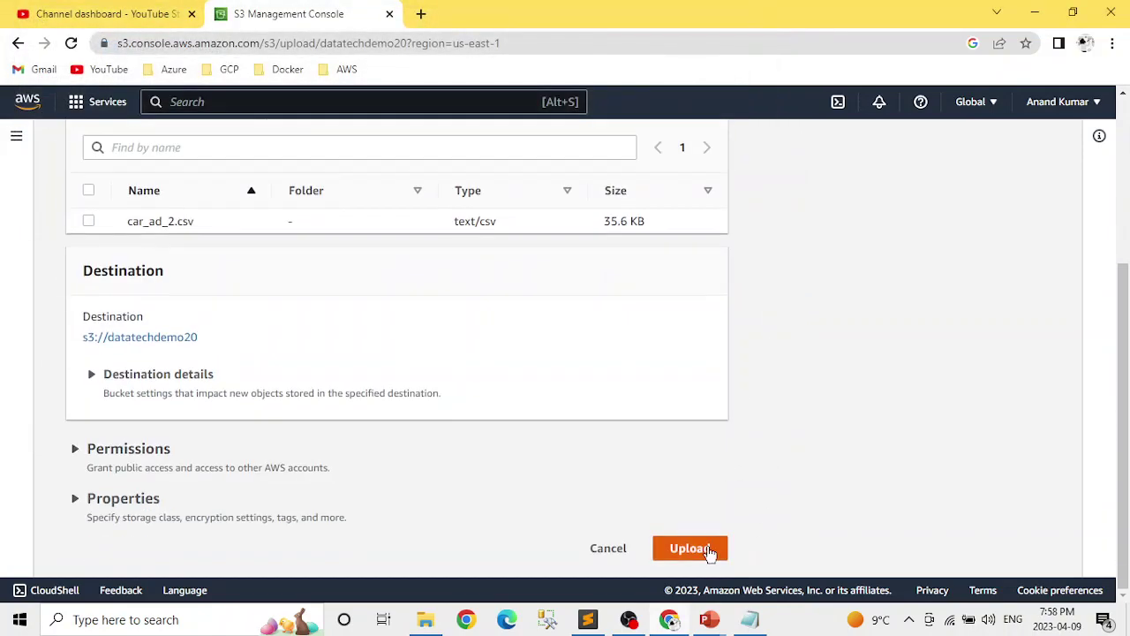
{"action": "left_click", "coordinate": [708, 549]}
{"action": "scroll", "coordinate": [736, 504], "scroll_direction": "down", "scroll_amount": 2}
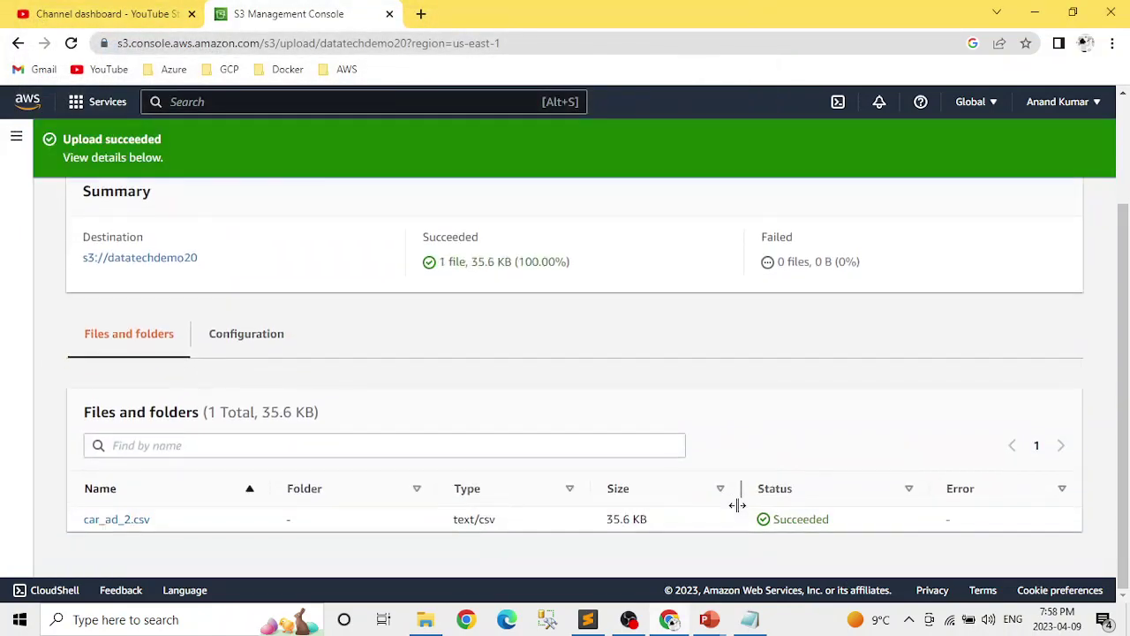
{"action": "scroll", "coordinate": [454, 570], "scroll_direction": "up", "scroll_amount": 2}
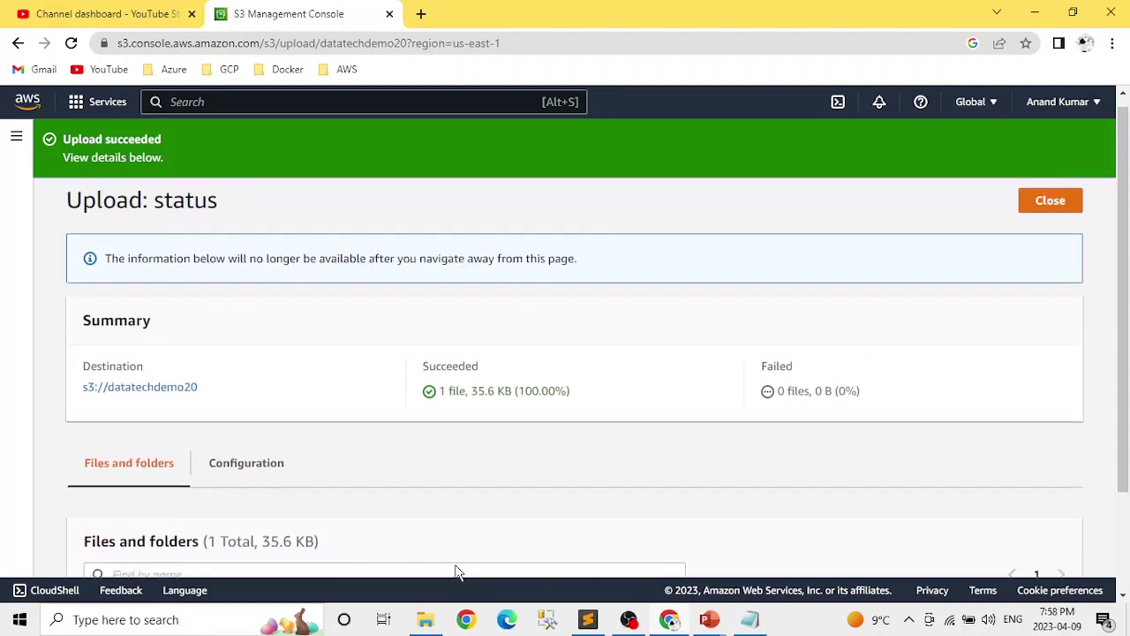
{"action": "left_click", "coordinate": [187, 399]}
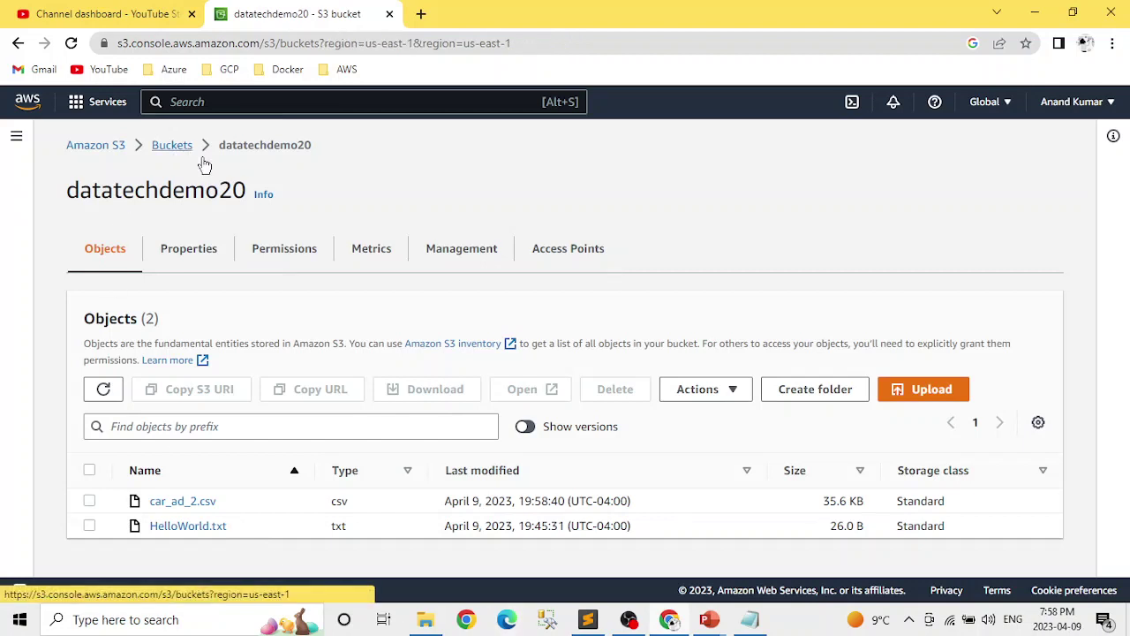
Refresh datatechdemo2222 to check for car_ad_2.csv, then return to the bucket list.
{"action": "left_click", "coordinate": [176, 146]}
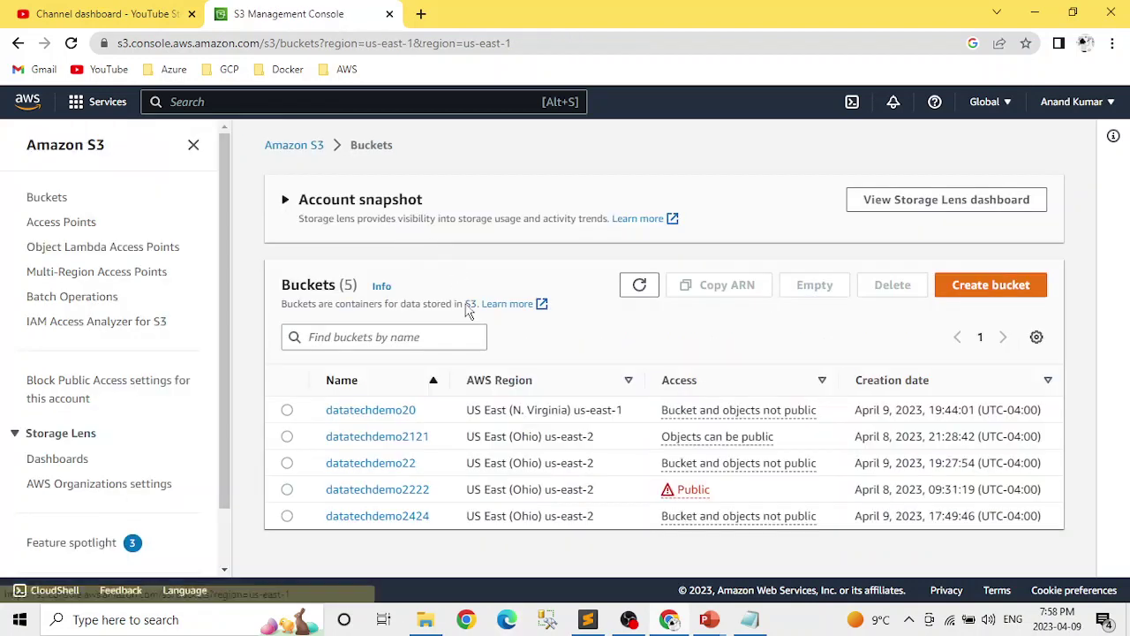
{"action": "left_click", "coordinate": [415, 495]}
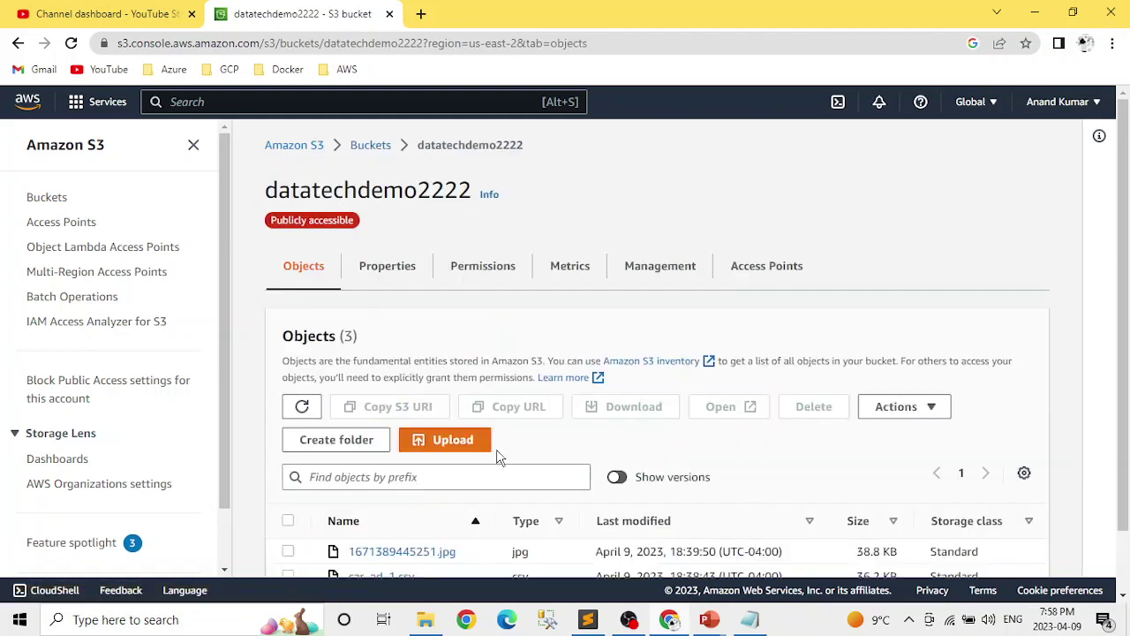
{"action": "scroll", "coordinate": [575, 447], "scroll_direction": "down", "scroll_amount": 1}
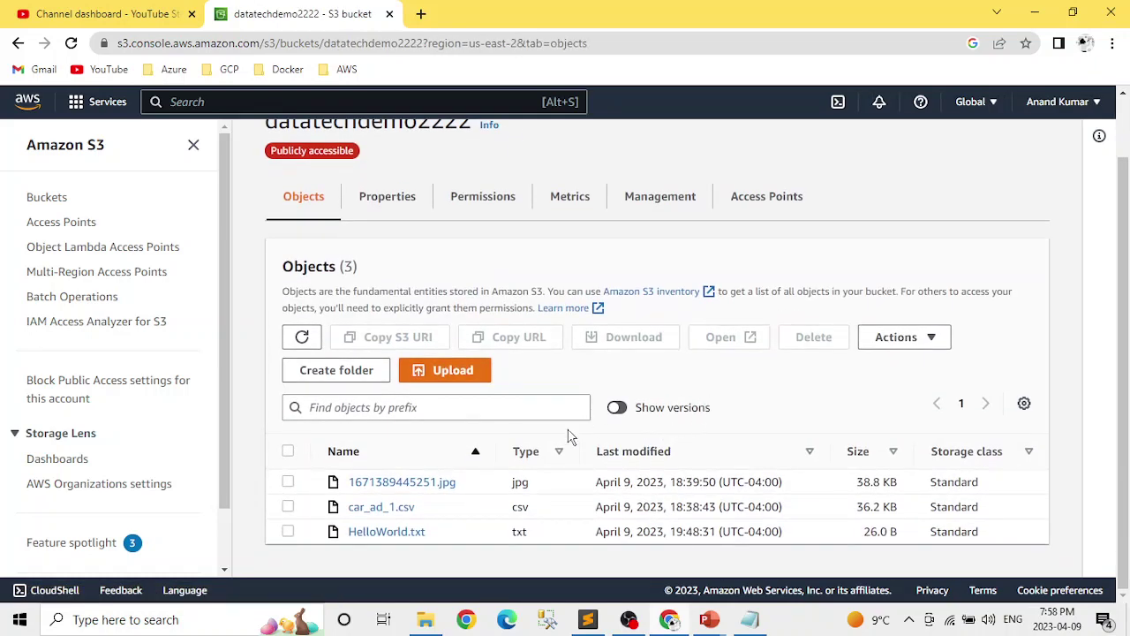
{"action": "left_click", "coordinate": [301, 339]}
{"action": "scroll", "coordinate": [786, 554], "scroll_direction": "up", "scroll_amount": 1}
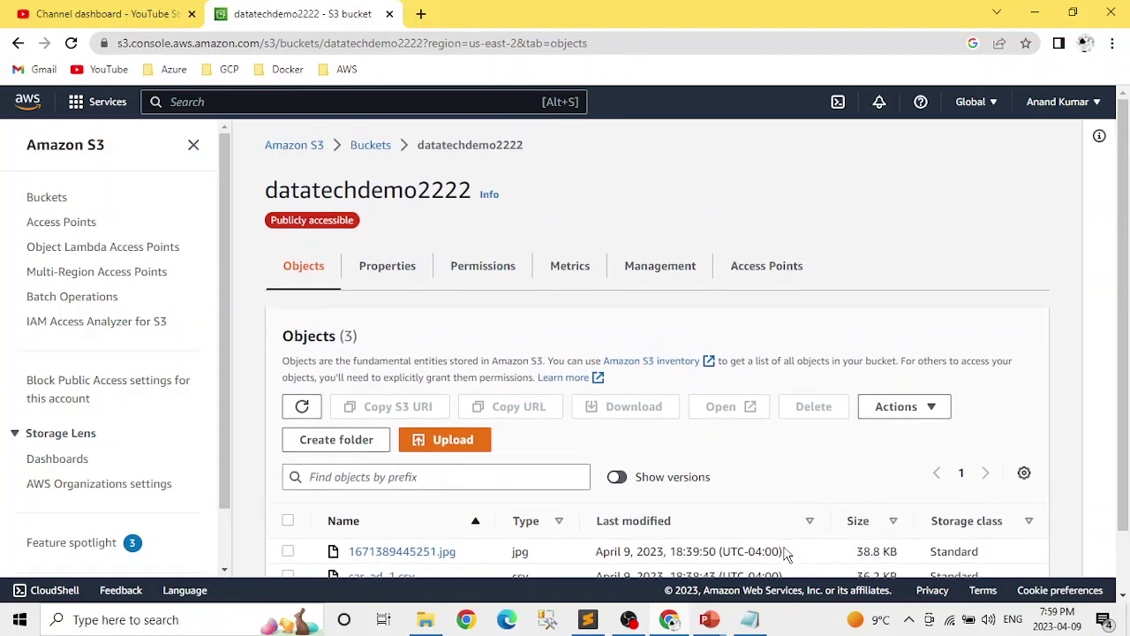
{"action": "left_click", "coordinate": [380, 150]}
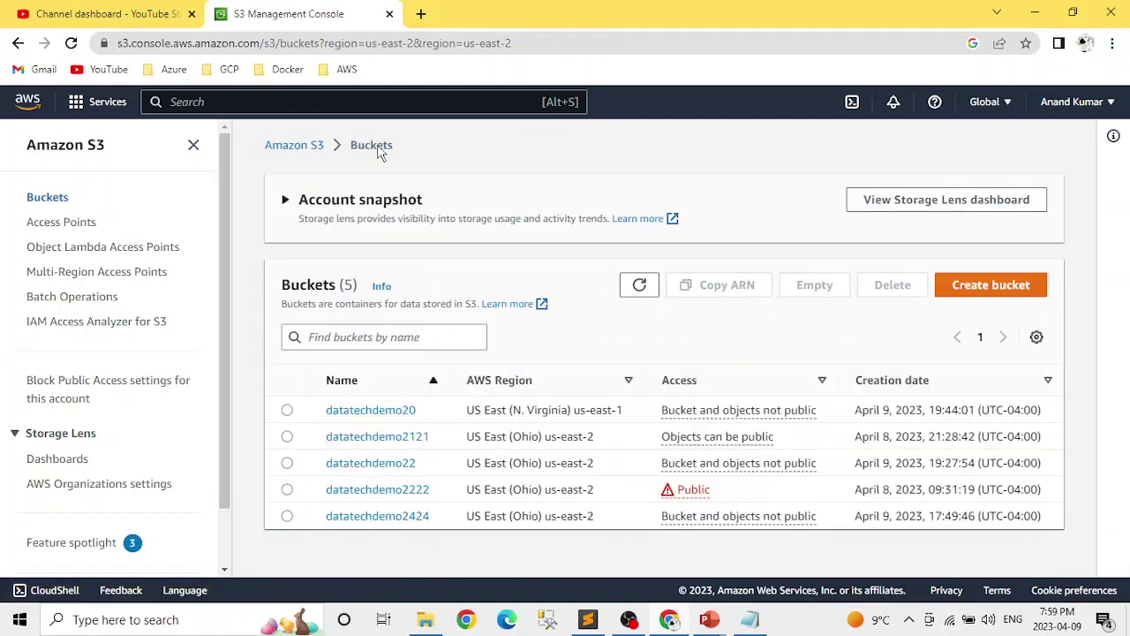